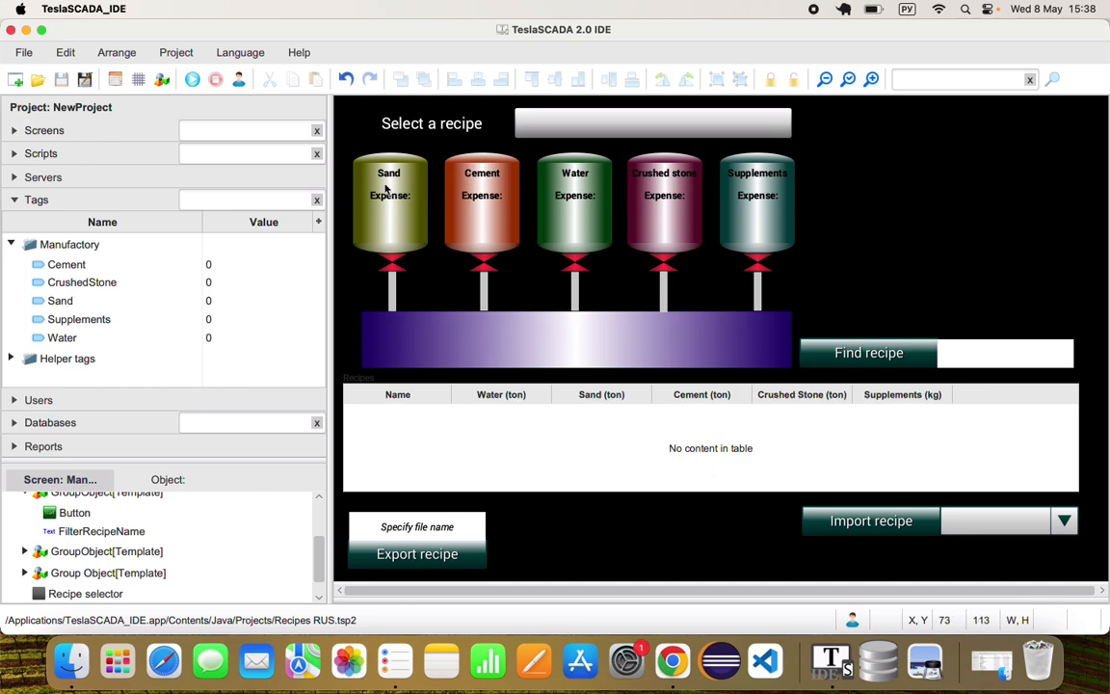
Review the ingredient tags in the Manufactory group: Cement, CrushedStone, Sand, Water and Supplements
left_click(69, 247)
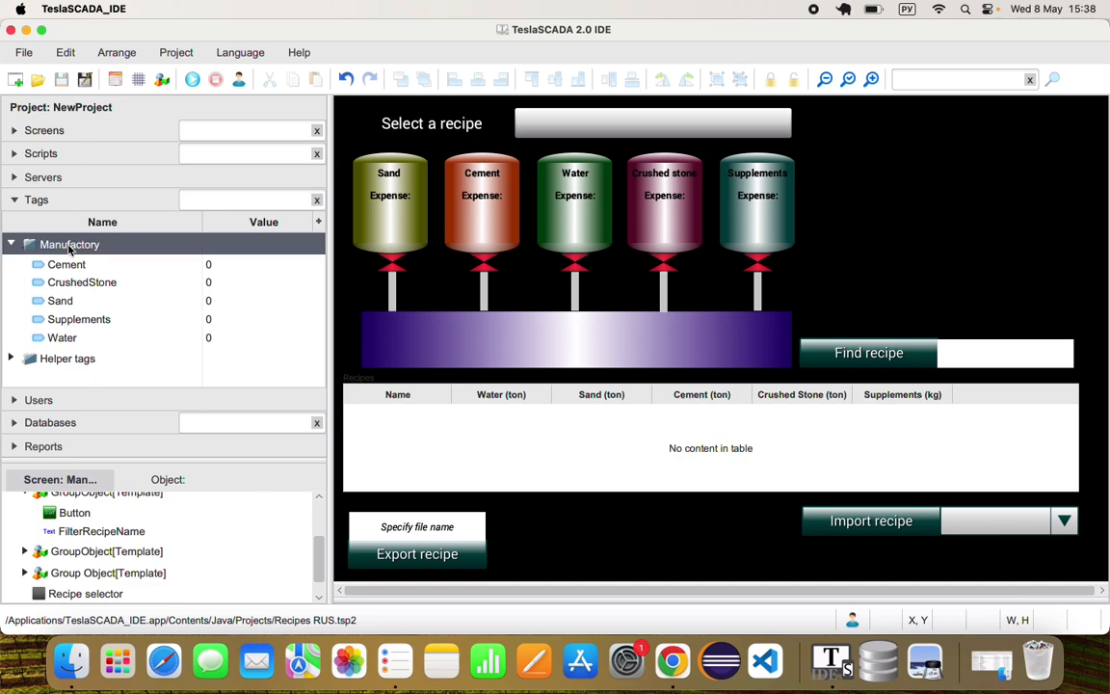
left_click(70, 265)
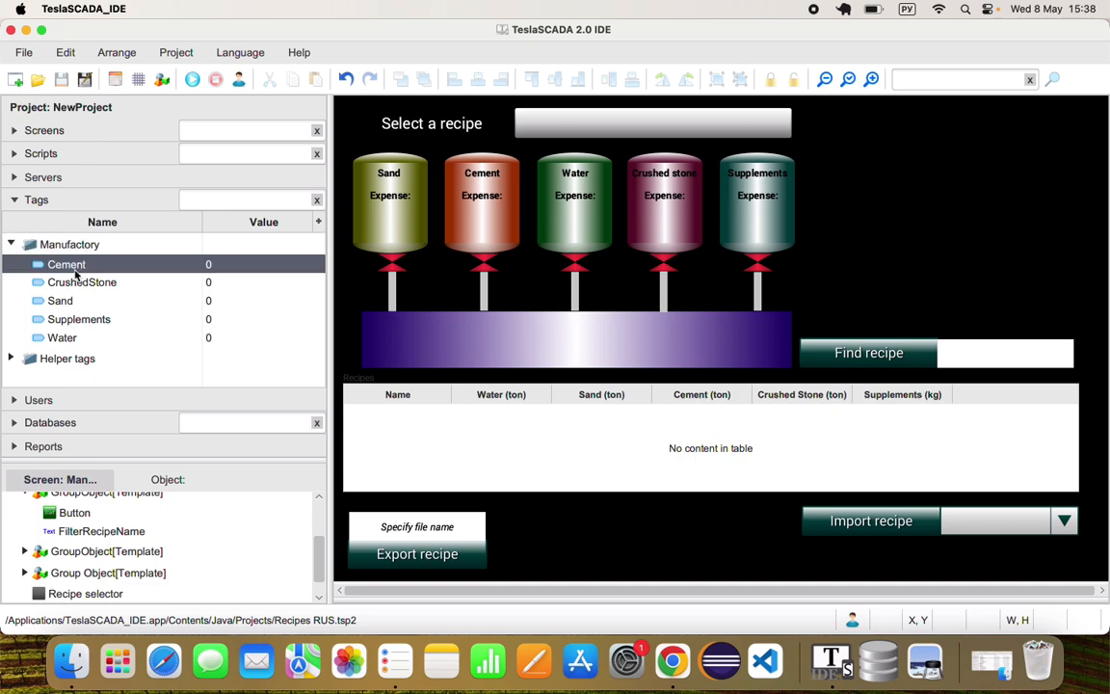
left_click(72, 285)
left_click(63, 300)
left_click(59, 336)
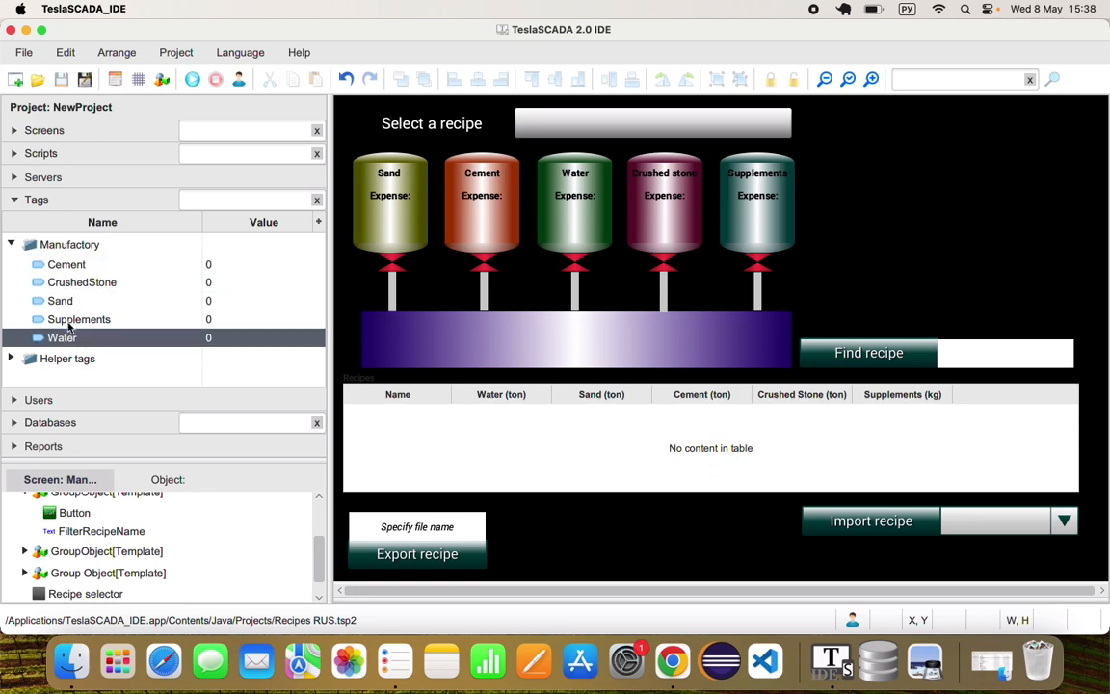
left_click(70, 316)
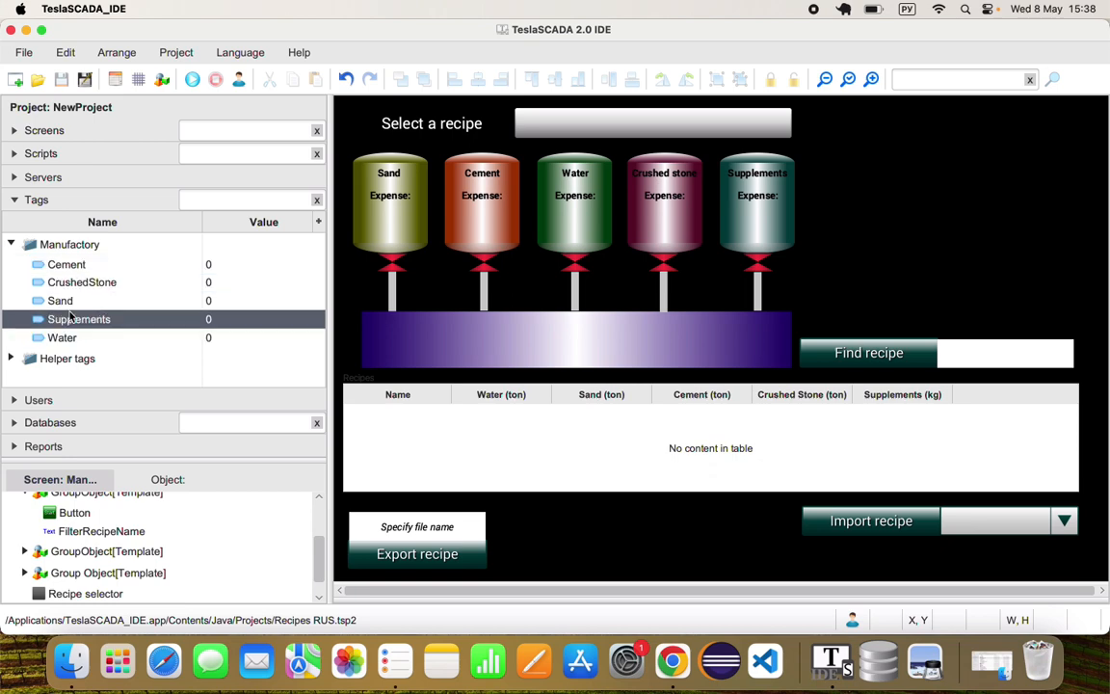
Examine the ConcreteRecipes database properties and each entry in its ingredients collection, leaving them without saving changes
left_click(53, 422)
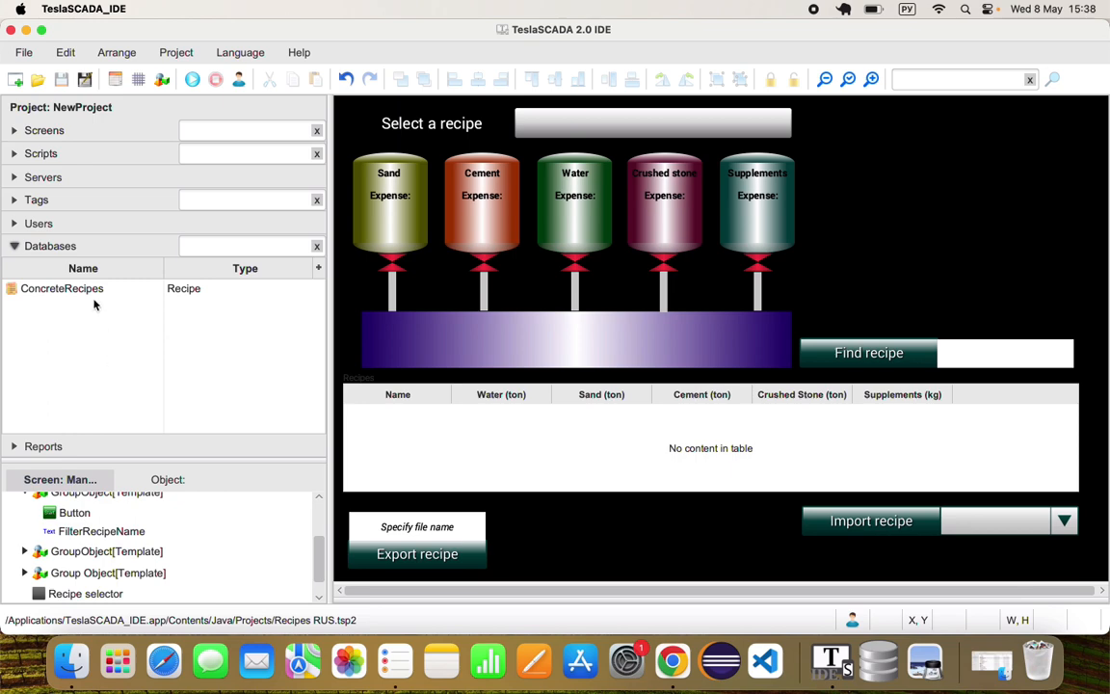
double_click(94, 288)
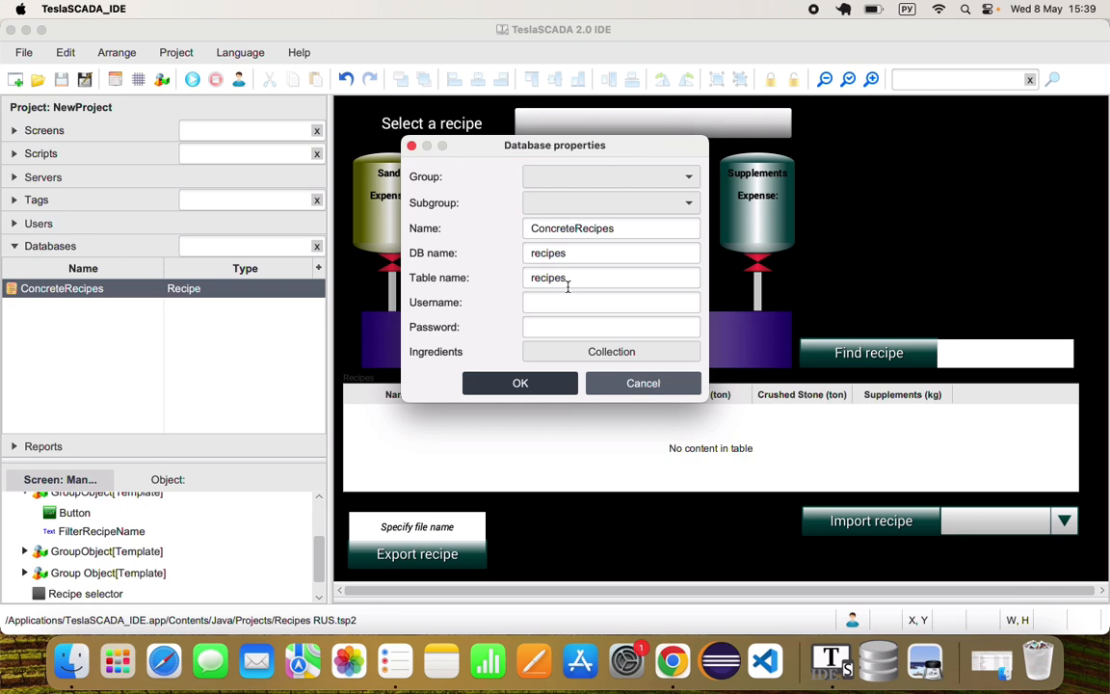
left_click(546, 352)
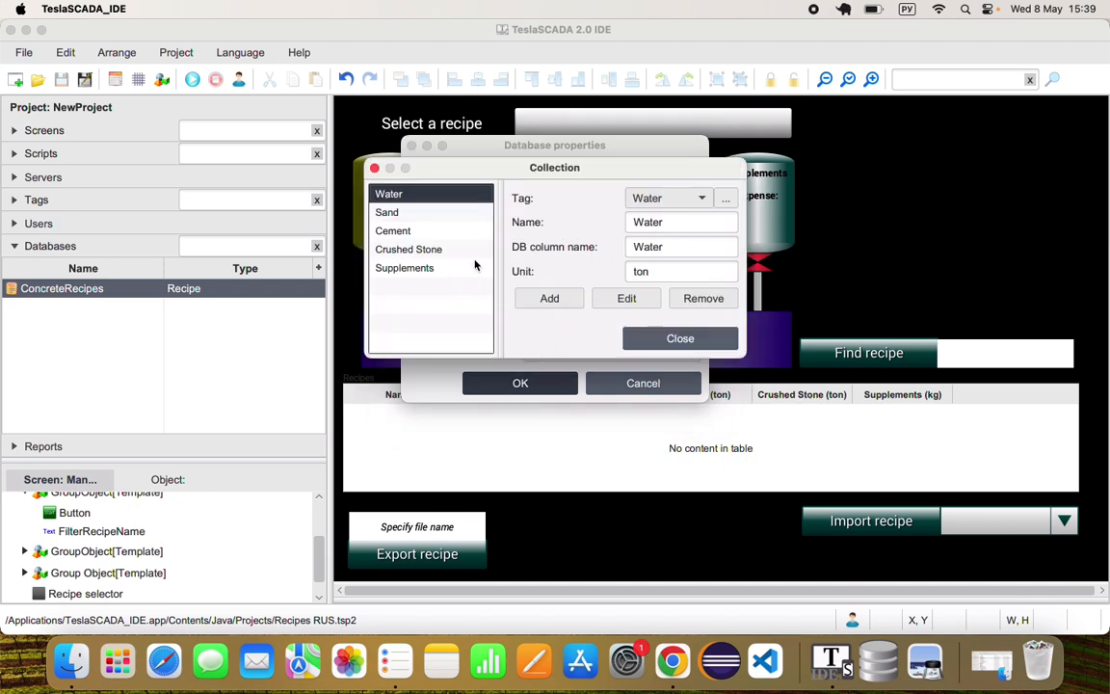
left_click(441, 214)
left_click(438, 230)
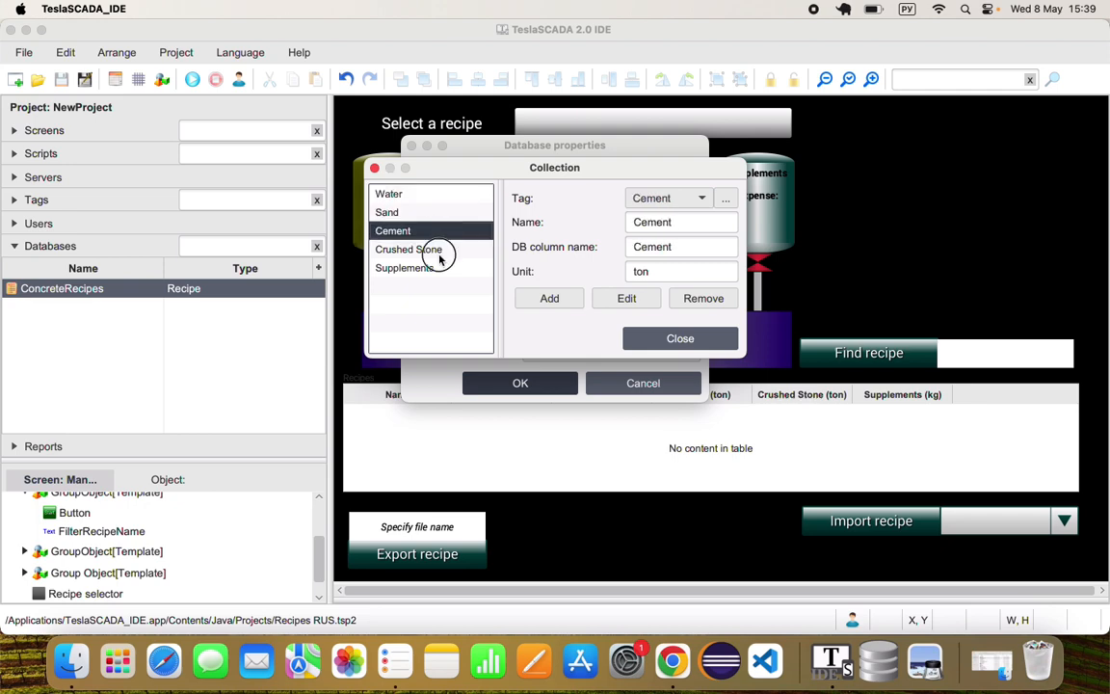
left_click(441, 249)
left_click(442, 268)
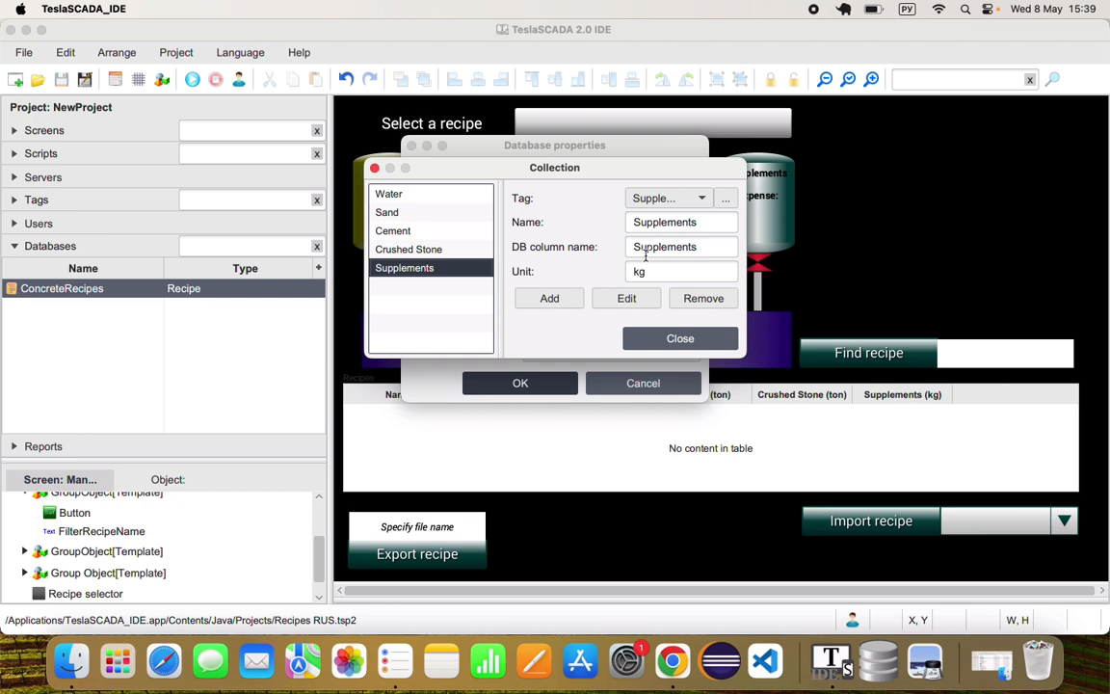
left_click(680, 335)
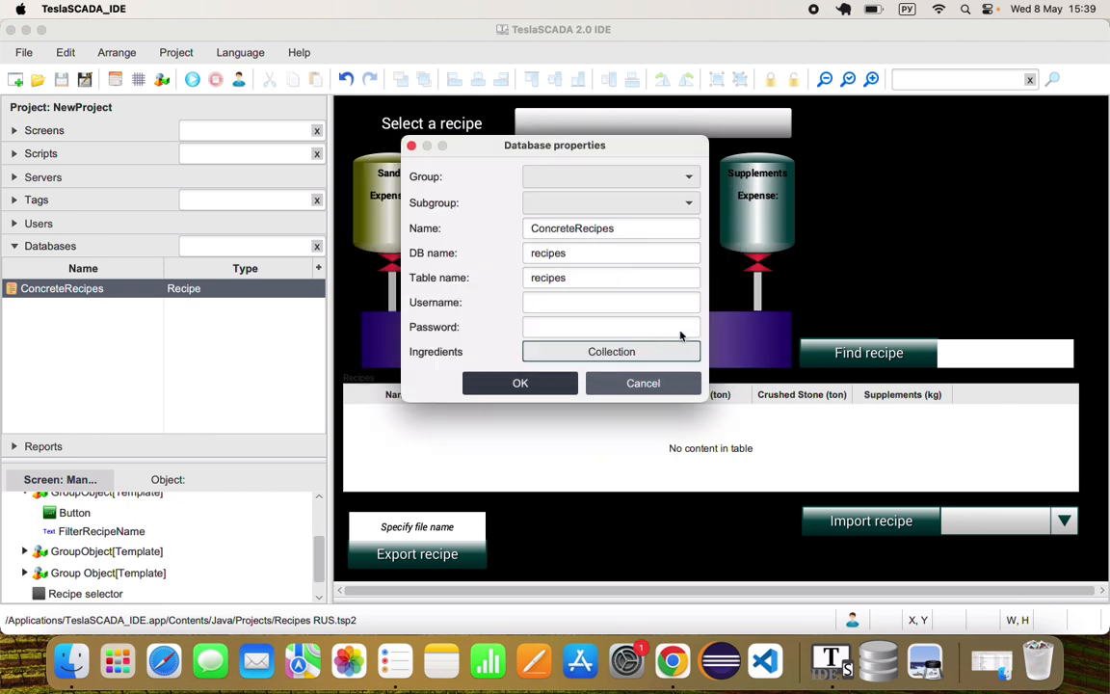
left_click(641, 384)
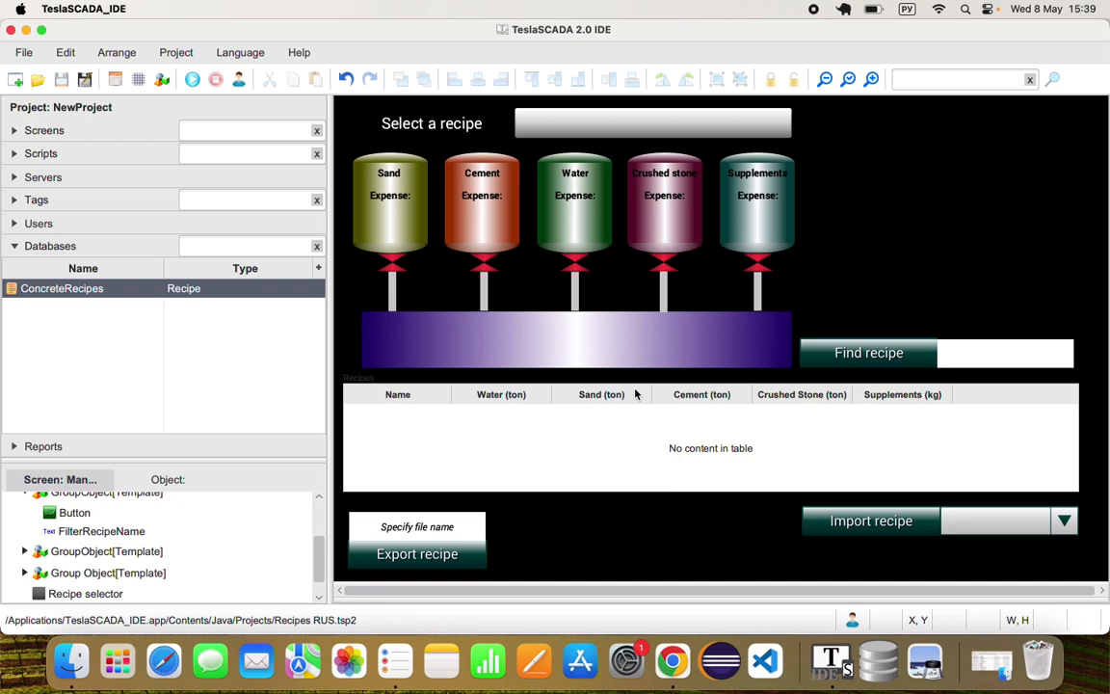
Examine the graphical objects offered in the Recipes library without adding any to the screen
right_click(842, 246)
left_click(850, 251)
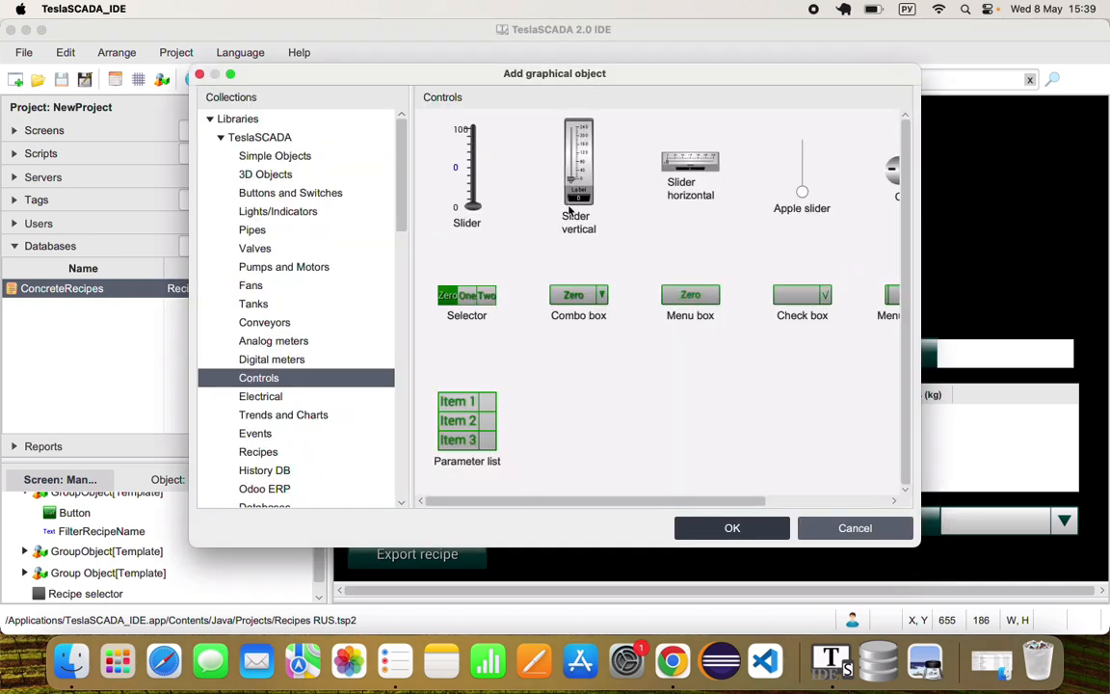
left_click(276, 454)
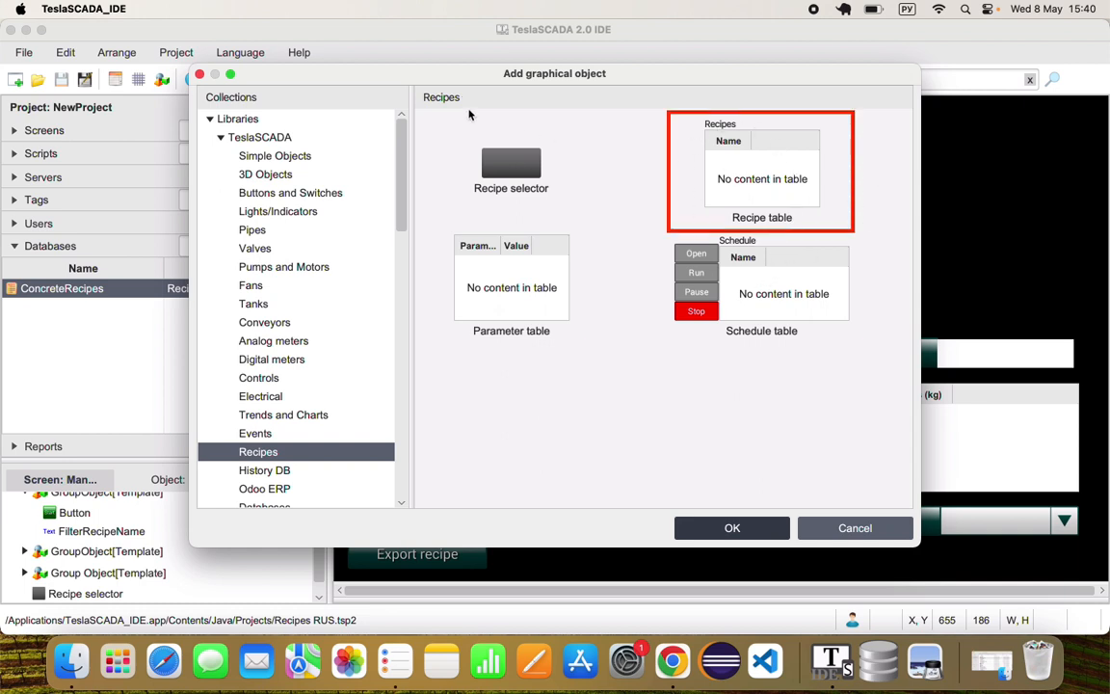
left_click(836, 528)
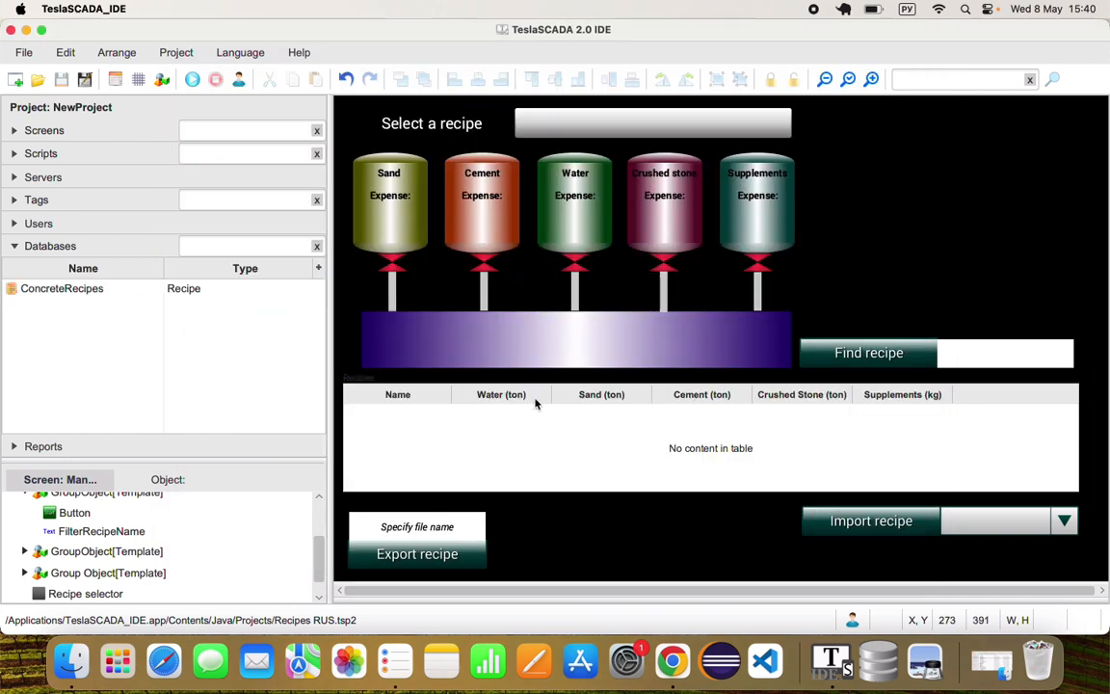
Examine the recipe table's properties, checking its linked recipe database and the column width settings, without saving changes
double_click(843, 426)
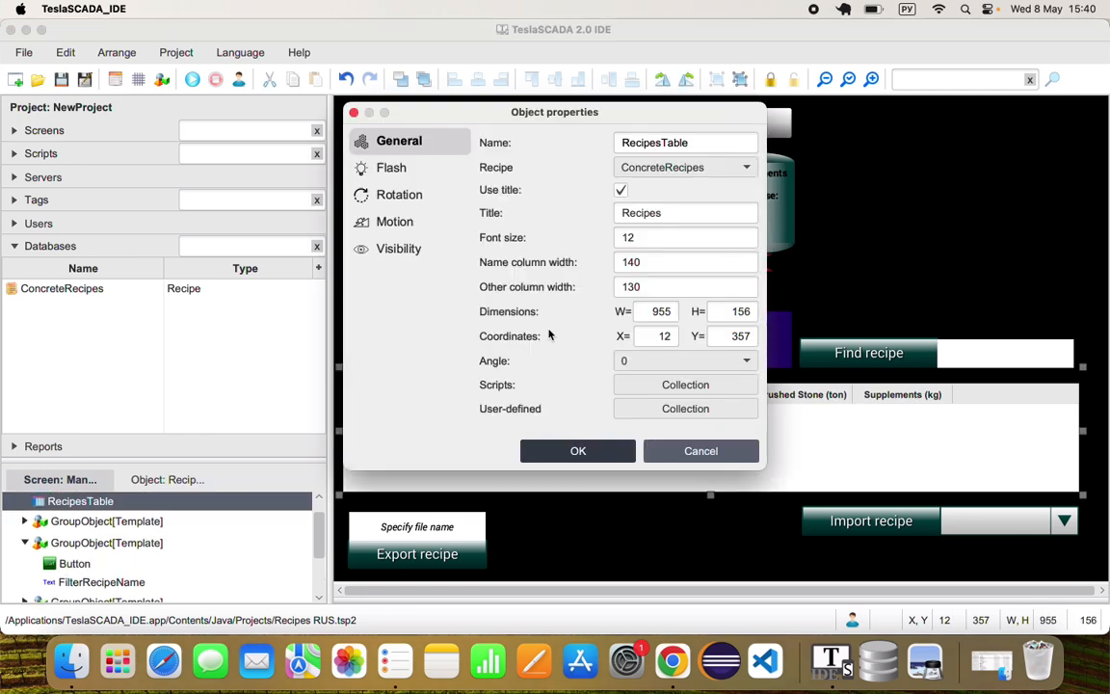
left_click(679, 168)
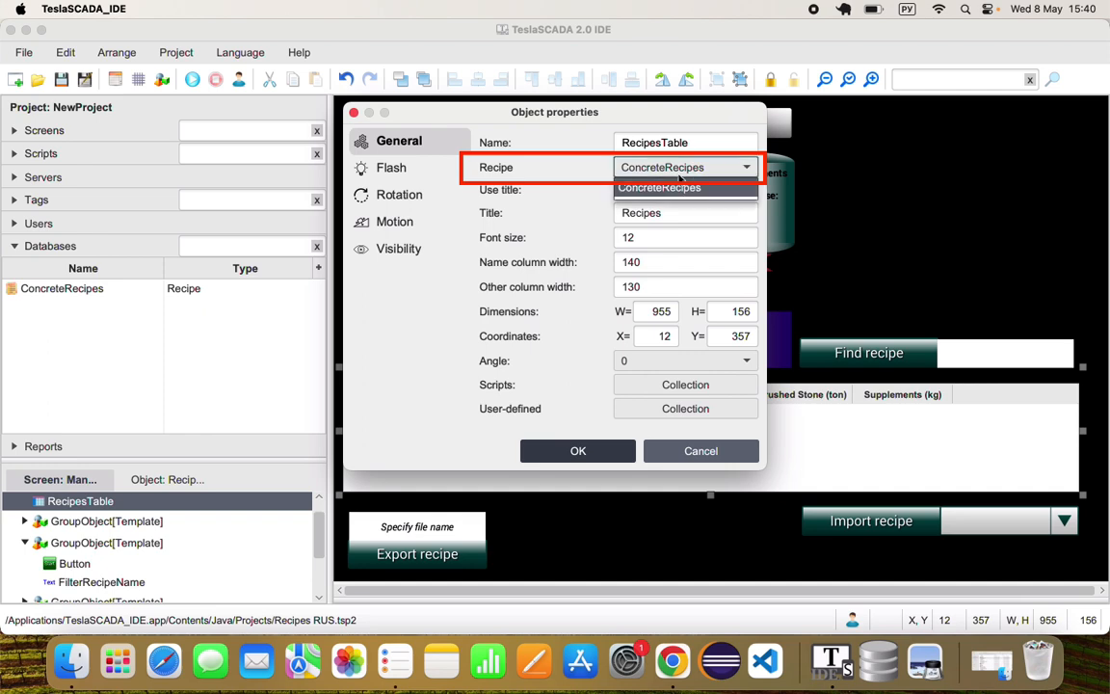
left_click(679, 179)
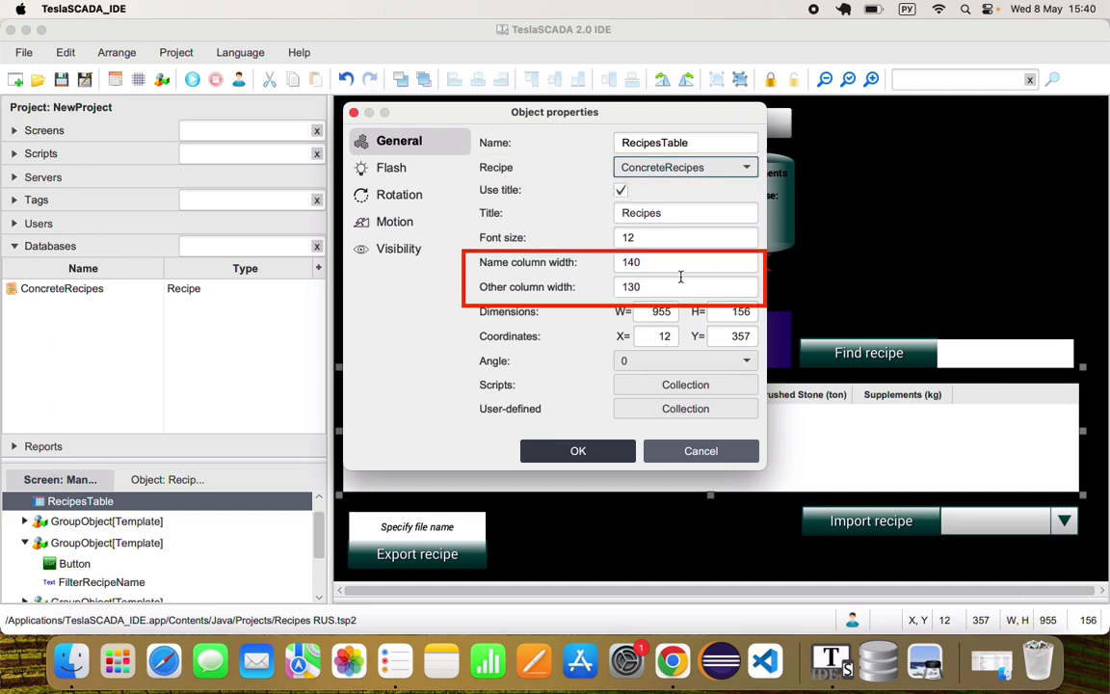
left_click_drag(650, 262, 605, 292)
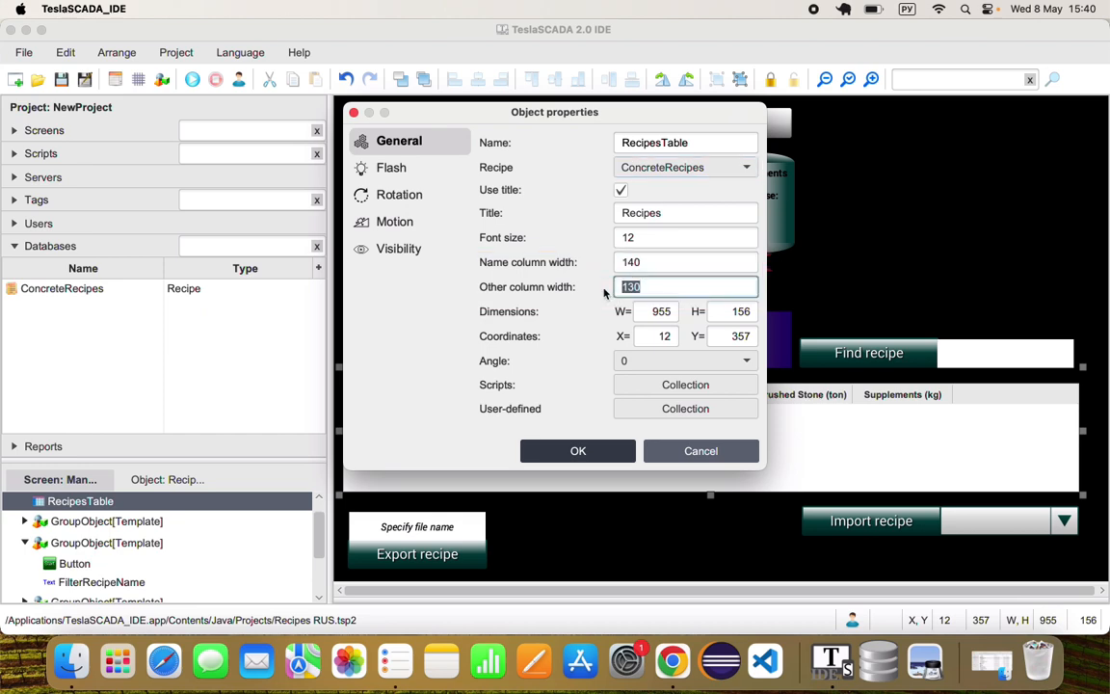
left_click(732, 451)
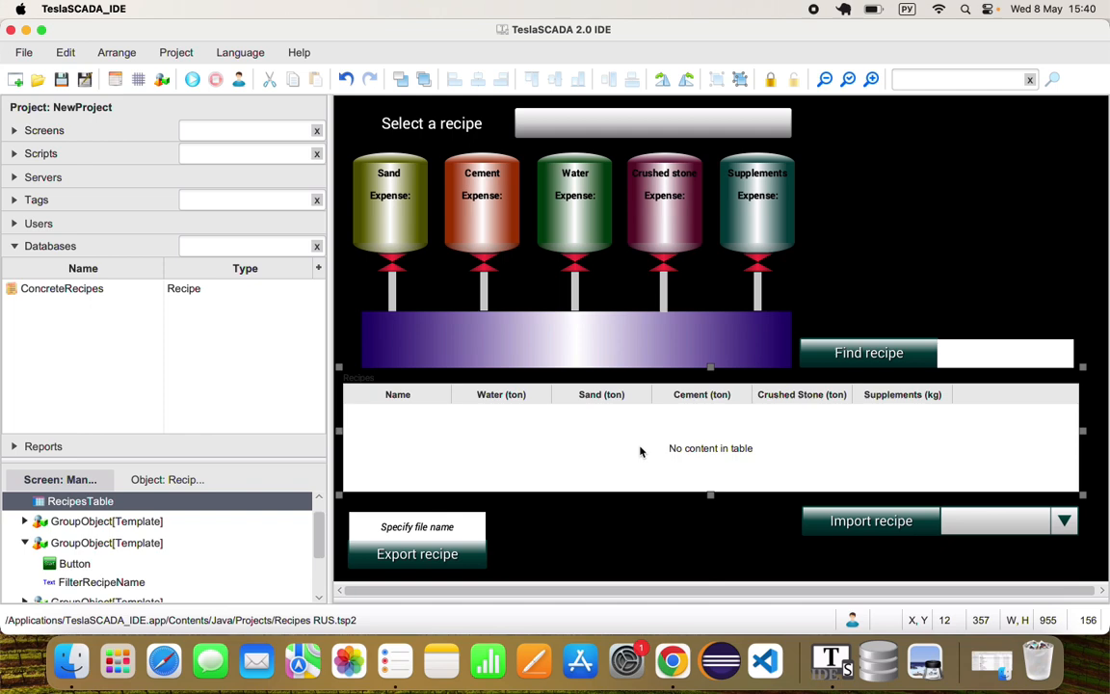
Run the simulation and add recipe Brand1-1 with 1 ton each of water, sand, cement and crushed stone, and 11 kg of supplements
left_click(192, 79)
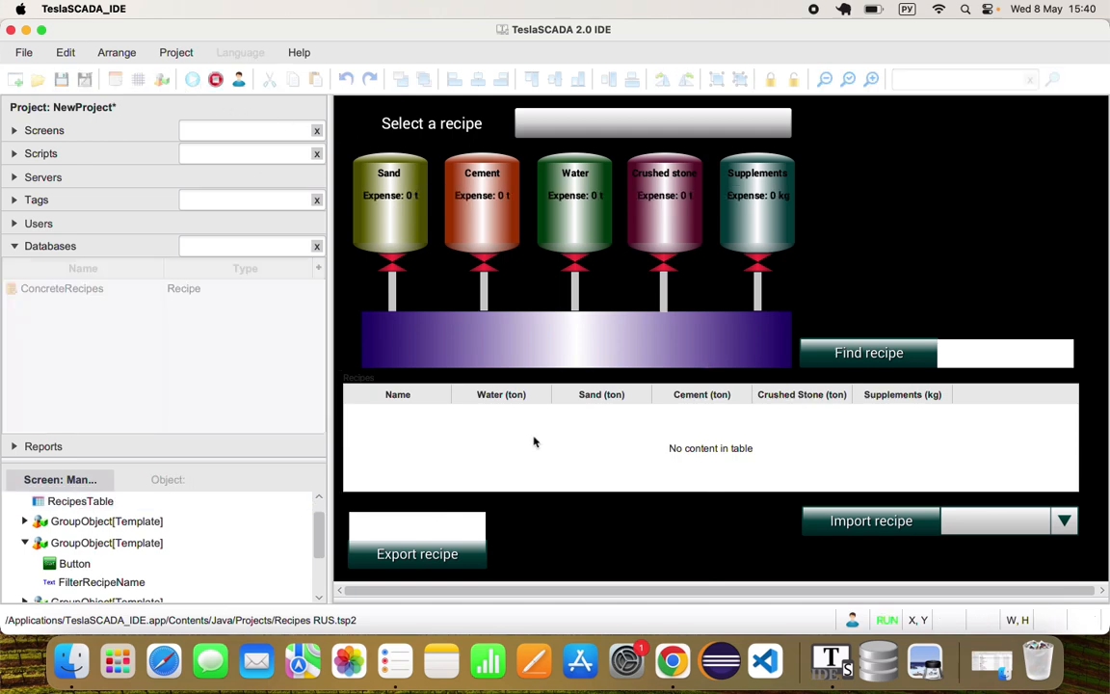
right_click(534, 440)
left_click(549, 472)
key("ctrl+space")
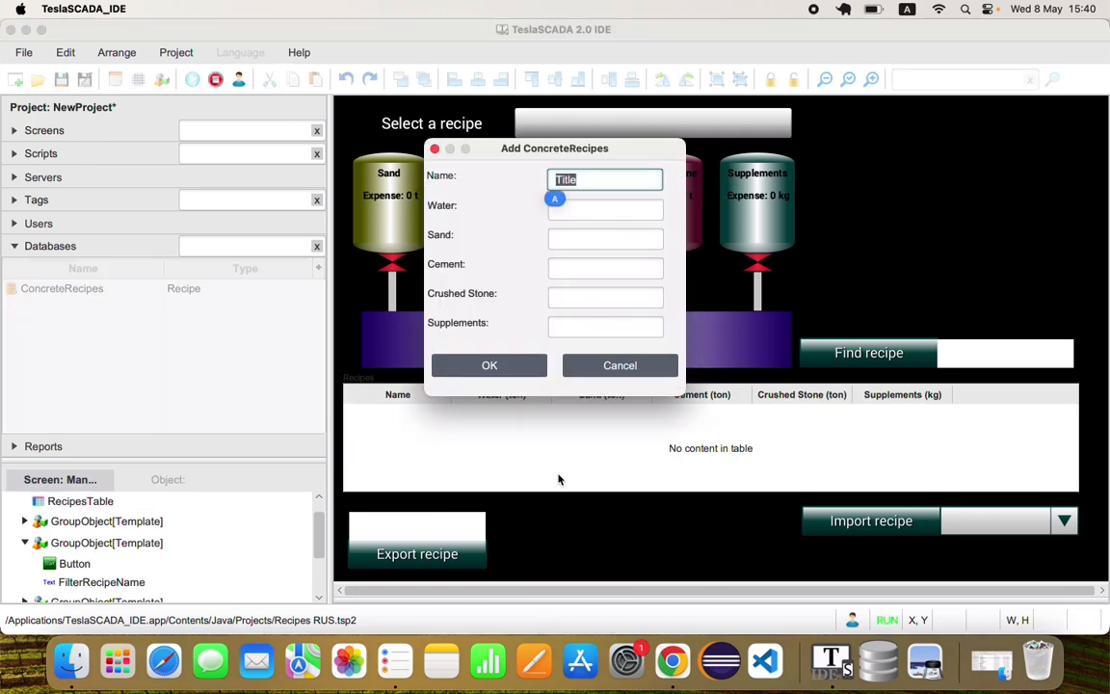
type("Brand1-1")
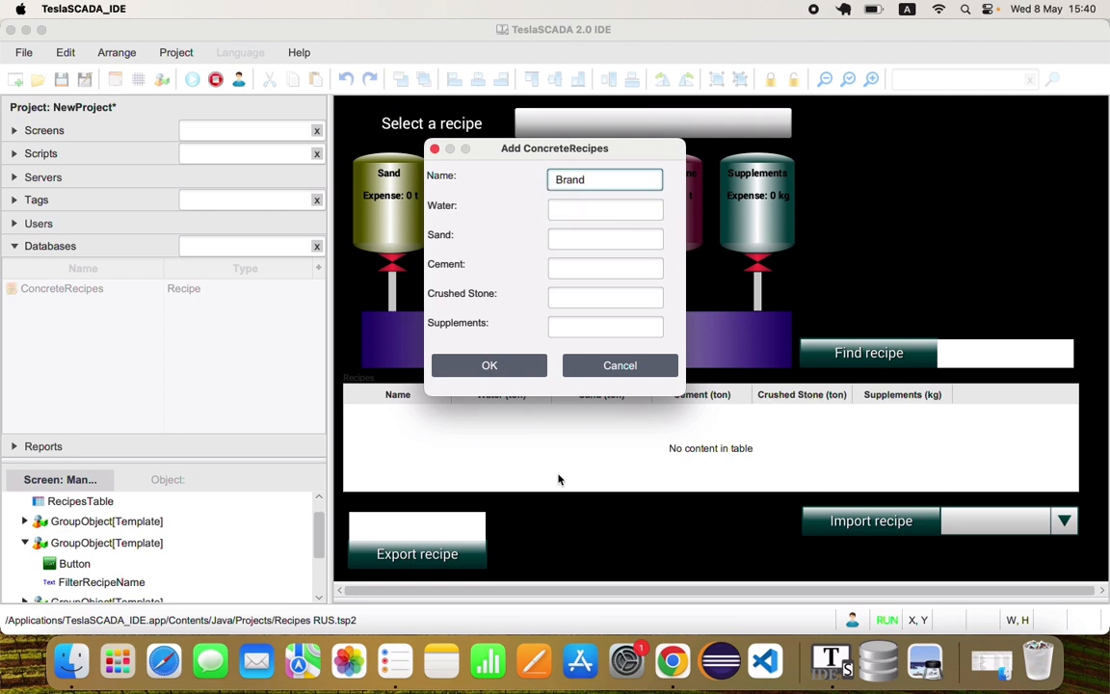
key("Tab")
type("1")
key("Tab")
type("1")
key("Tab")
type("1")
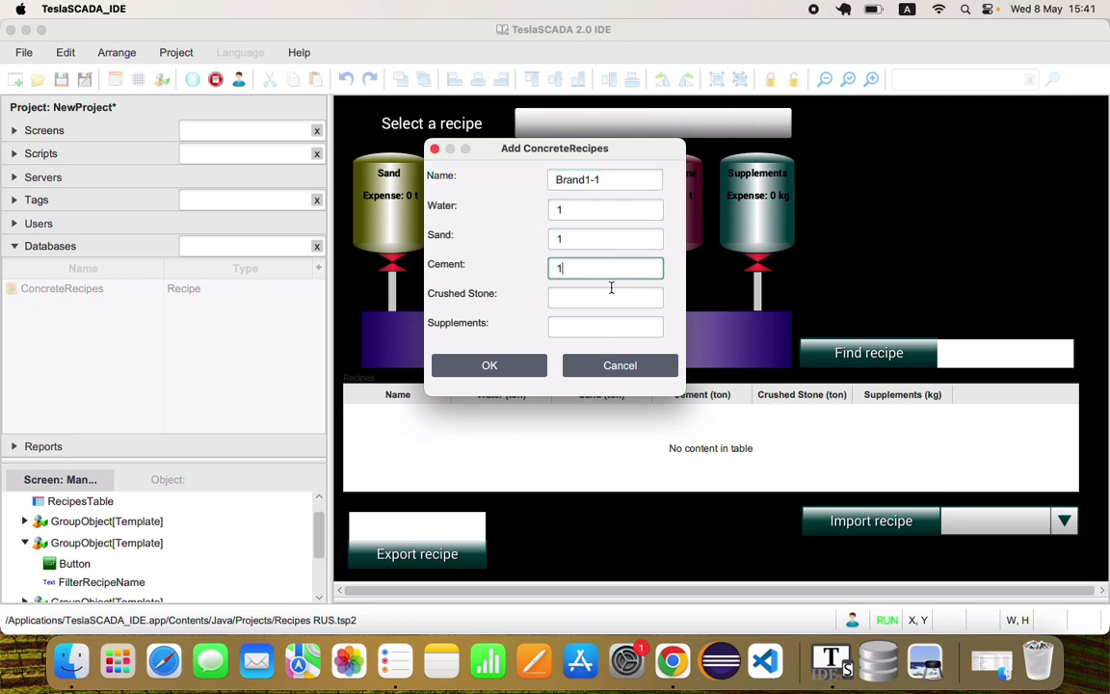
key("Tab")
type("1")
key("Tab")
type("11")
left_click(528, 364)
Add recipe Brand2-2 with 2 tons each of water, sand, cement and crushed stone and 22 kg of supplements, and stop the simulation
right_click(453, 443)
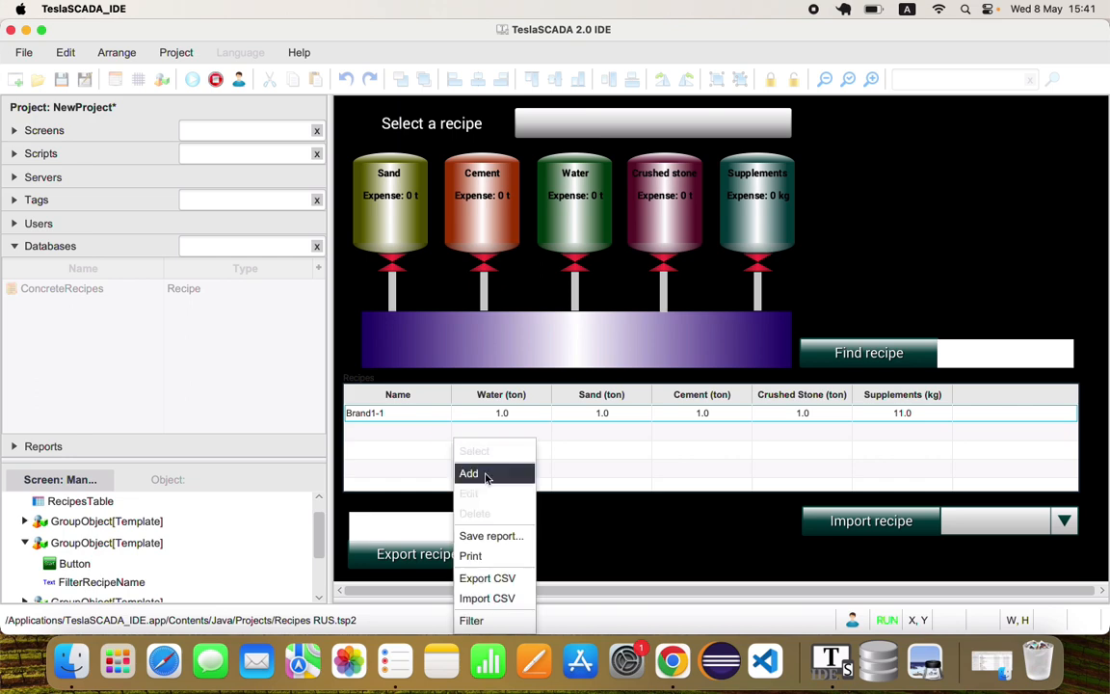
left_click(482, 472)
type("Brand2-2")
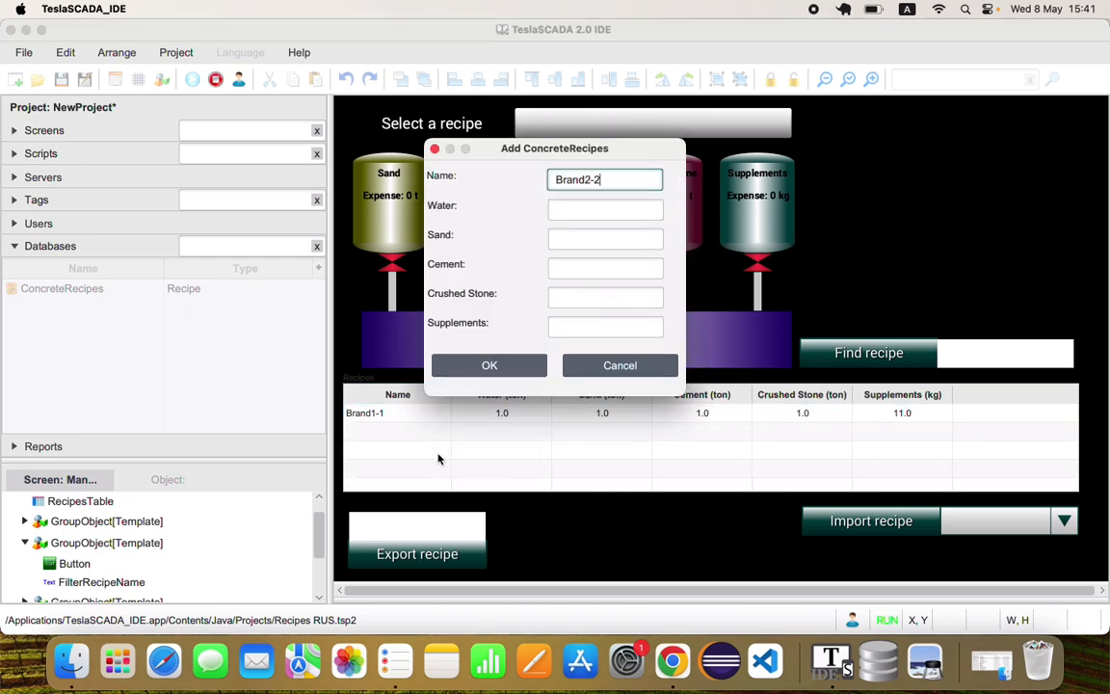
left_click(562, 208)
type("2-2")
key("Tab")
type("2")
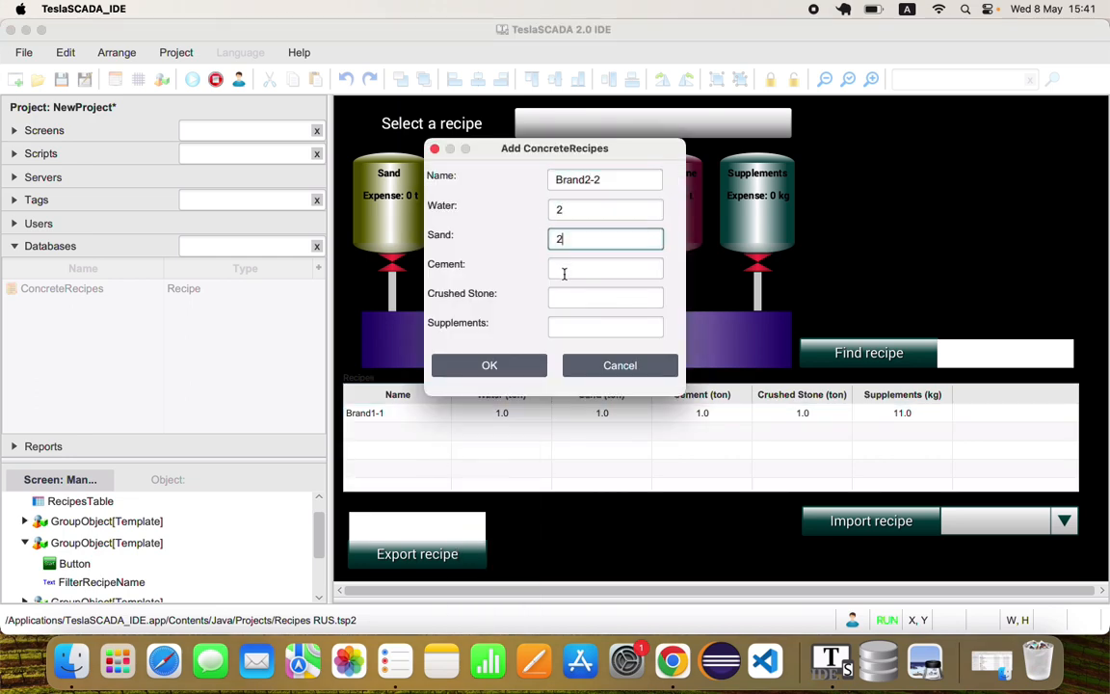
type("\t2\t2")
key("Tab")
type("22")
left_click(511, 365)
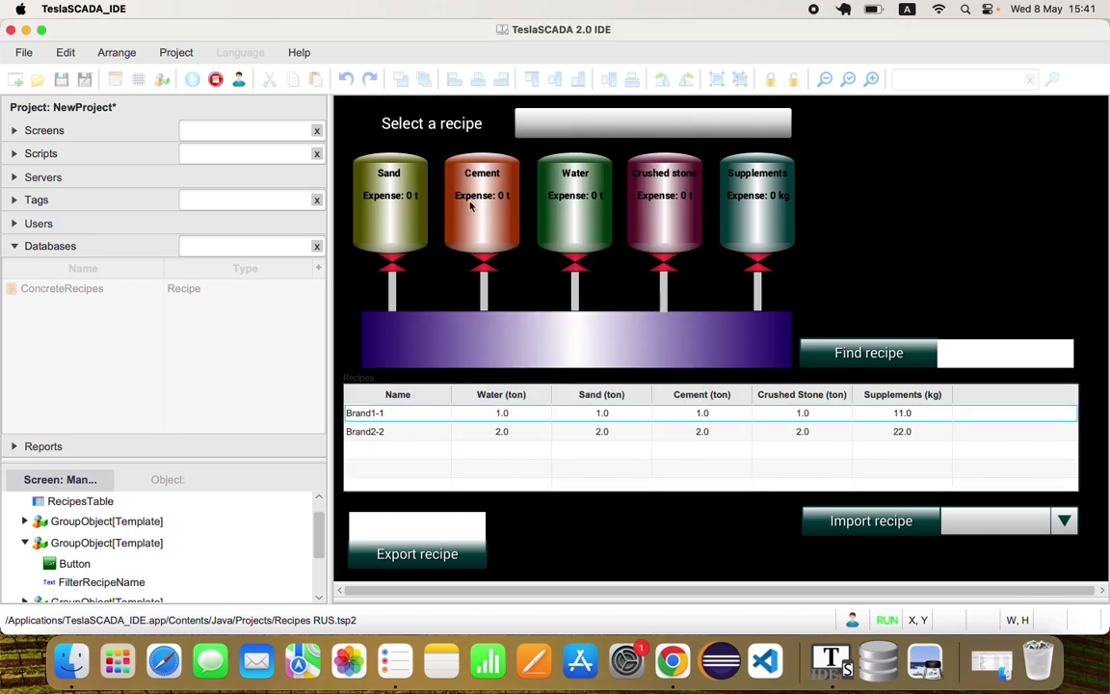
left_click(216, 79)
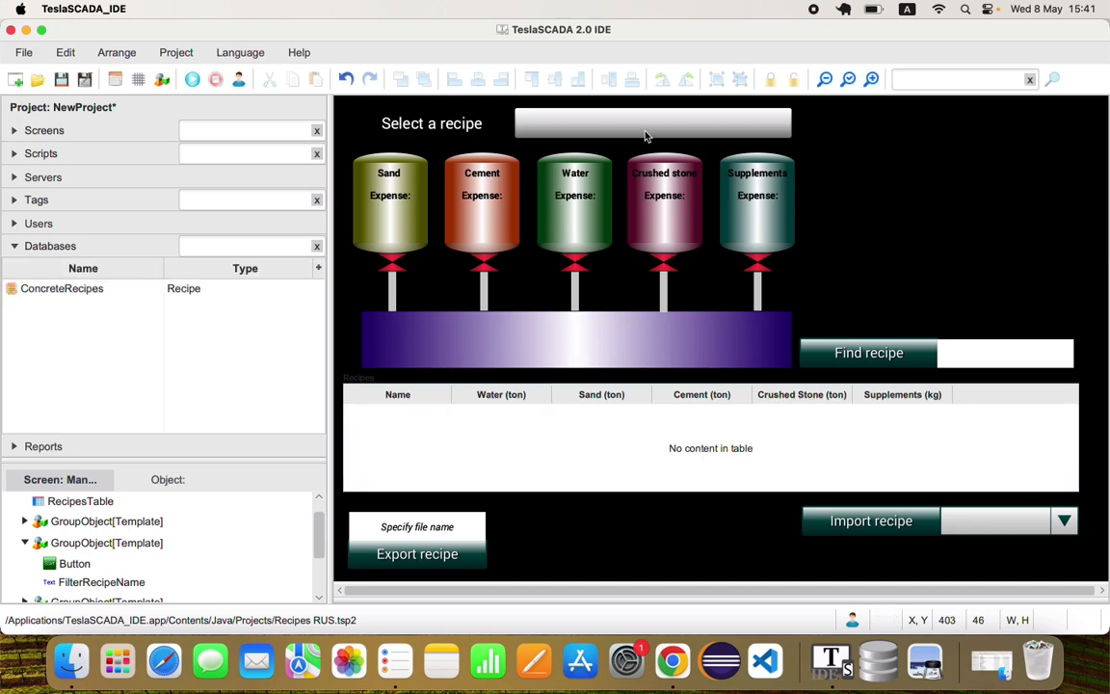
Examine the recipe selector's properties and the recipe database it is linked to, without saving changes
double_click(645, 135)
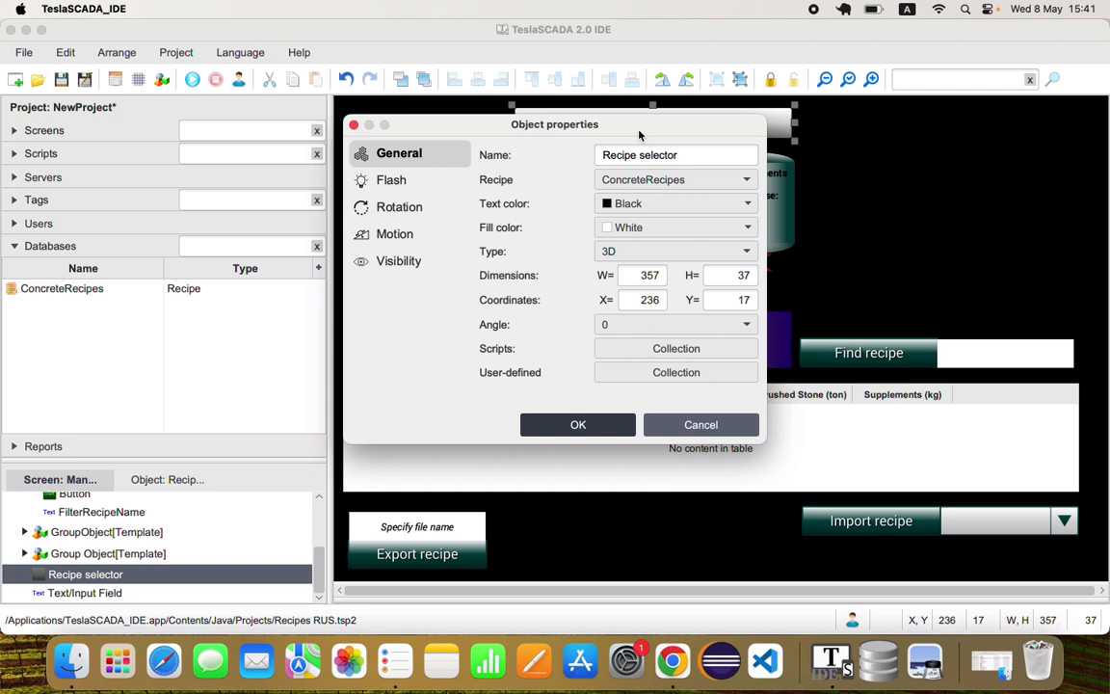
left_click(701, 181)
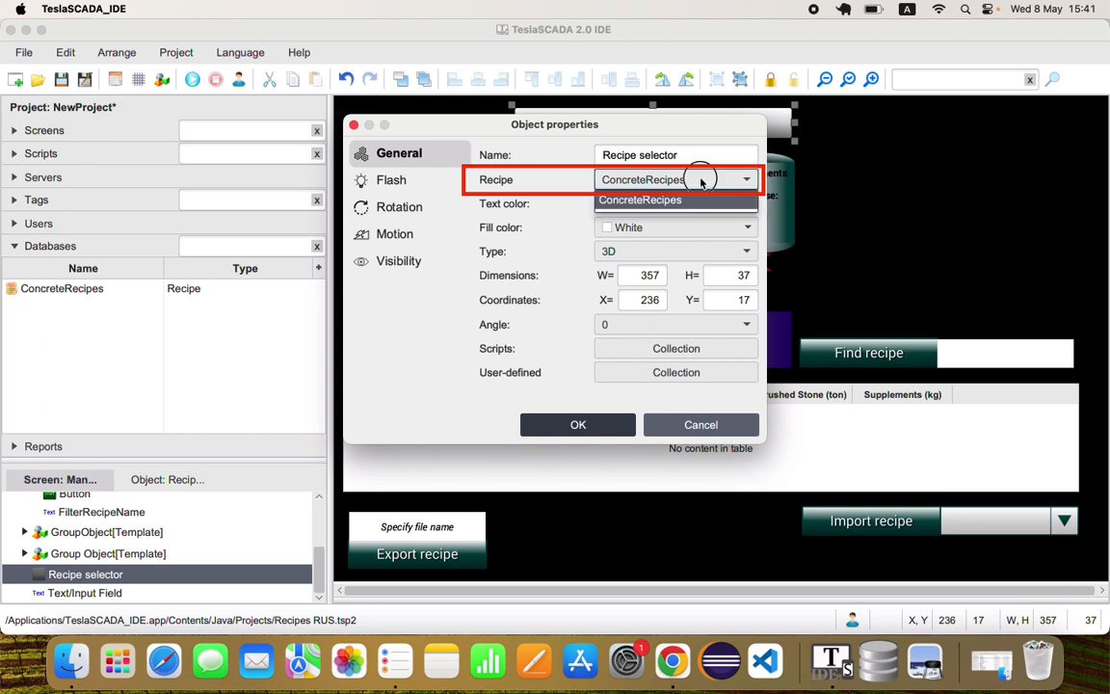
left_click(701, 181)
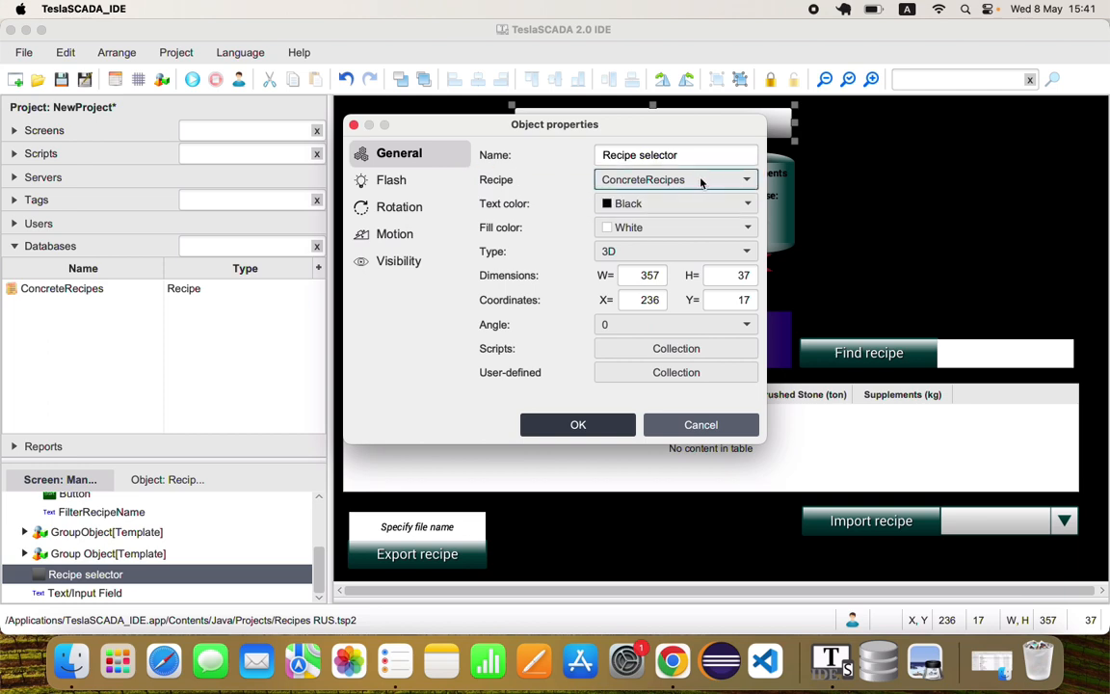
left_click(713, 425)
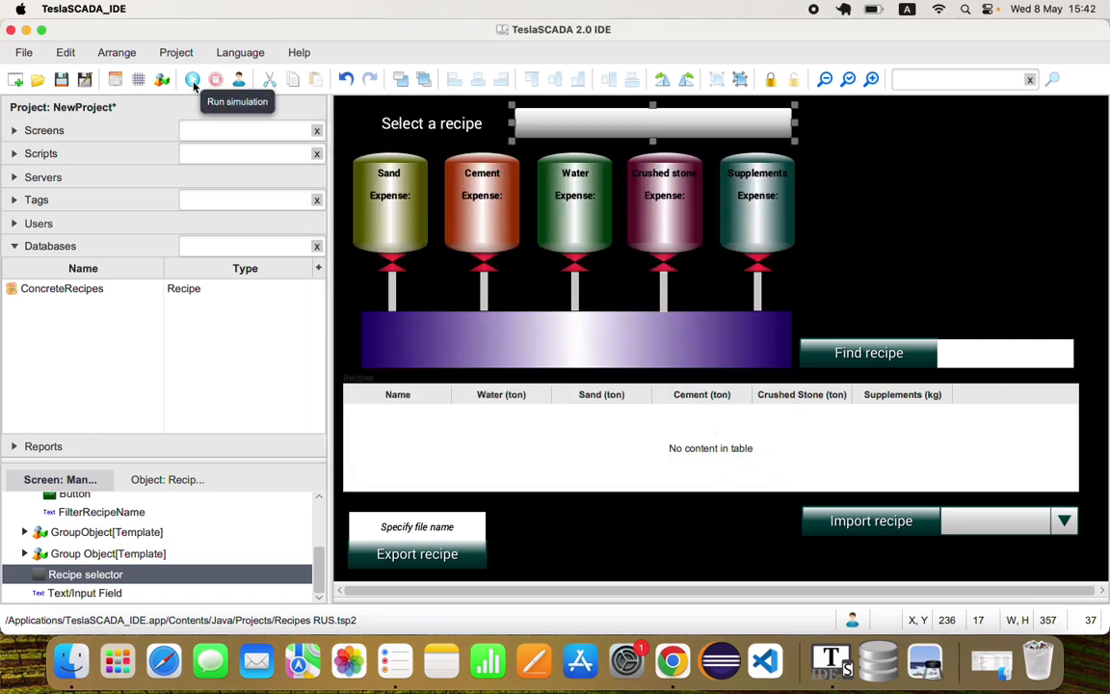
Run the simulation and load recipe Brand1-1 through the recipe selector
left_click(194, 83)
left_click(510, 119)
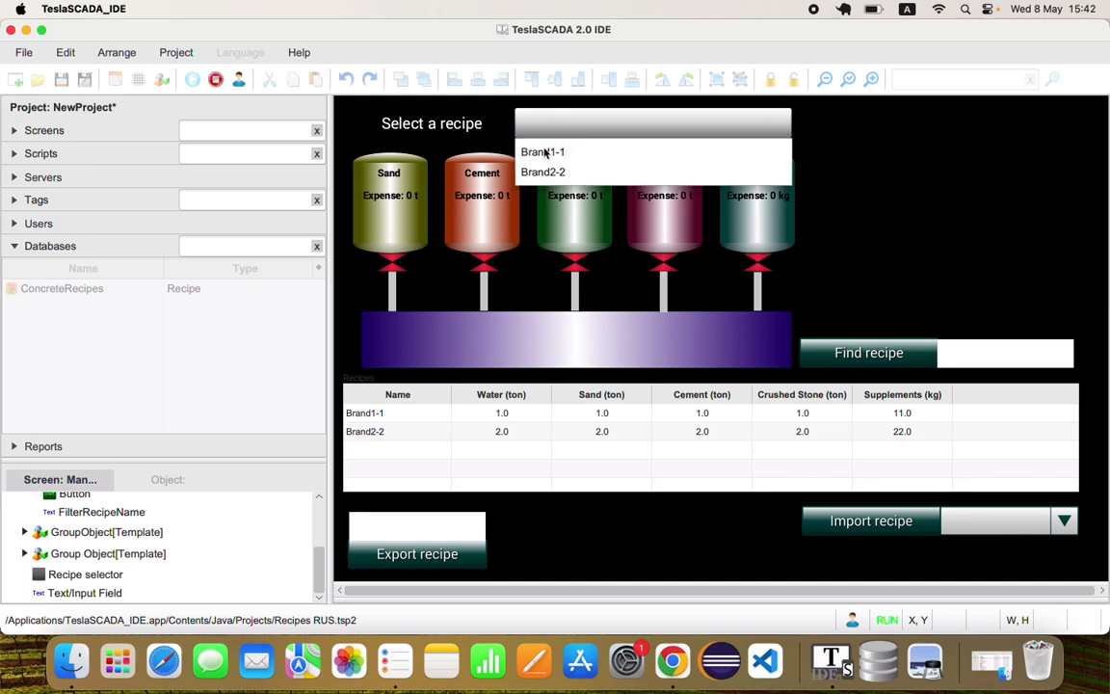
left_click(544, 152)
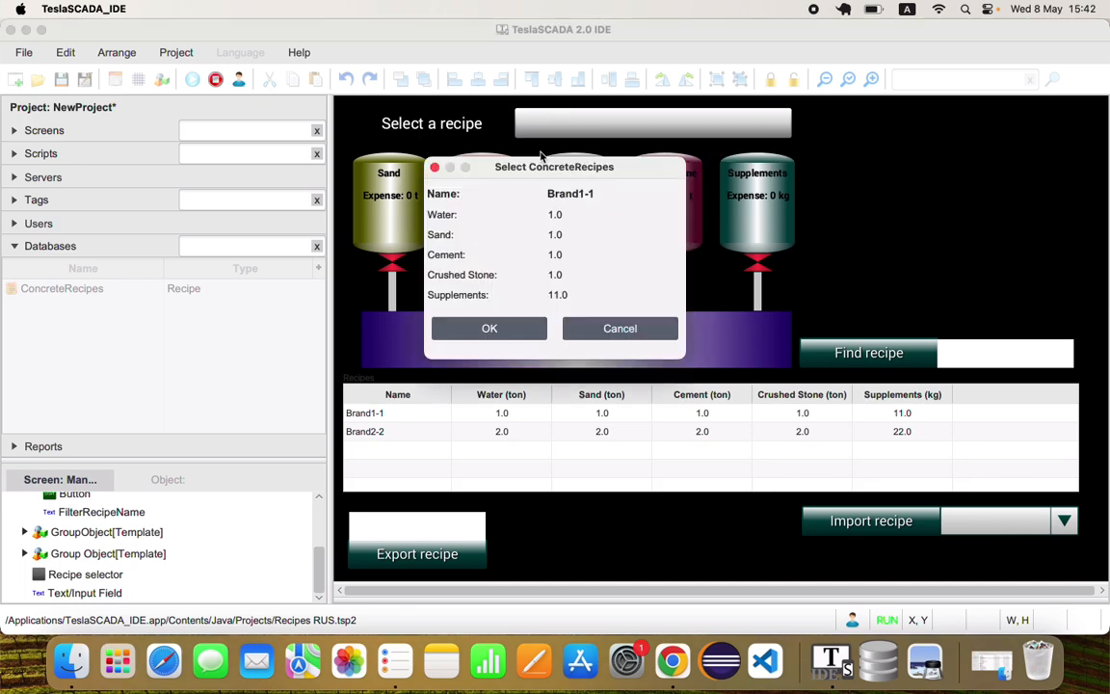
left_click(520, 331)
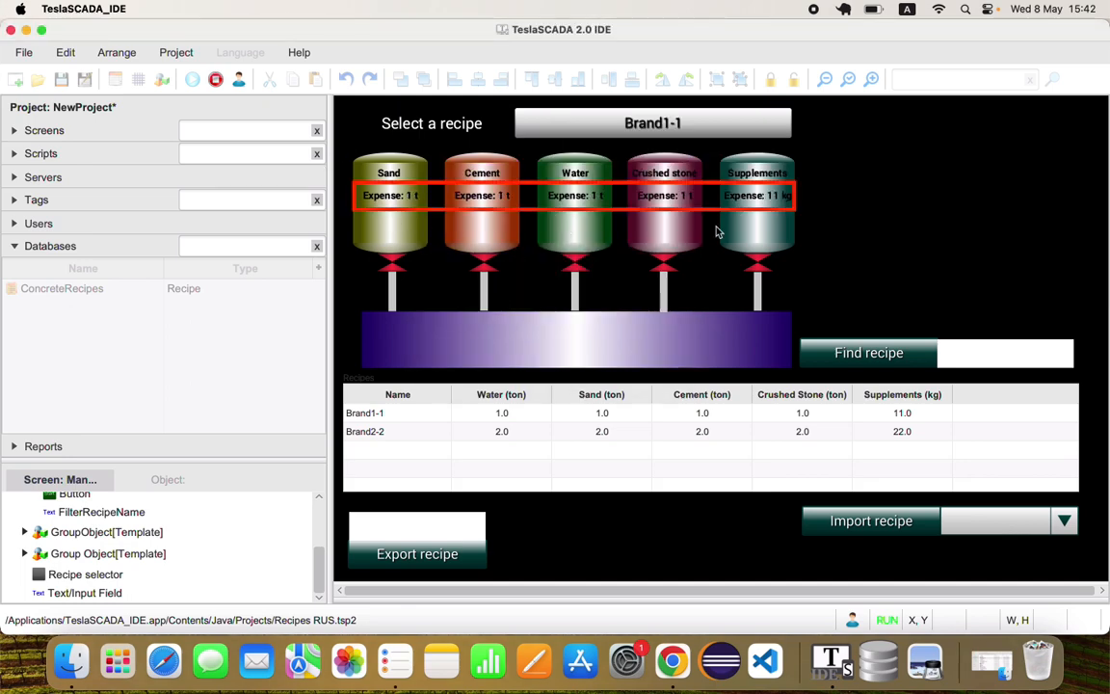
Show the Manufactory tag values and load recipe Brand2-2 through the recipe selector
left_click(665, 118)
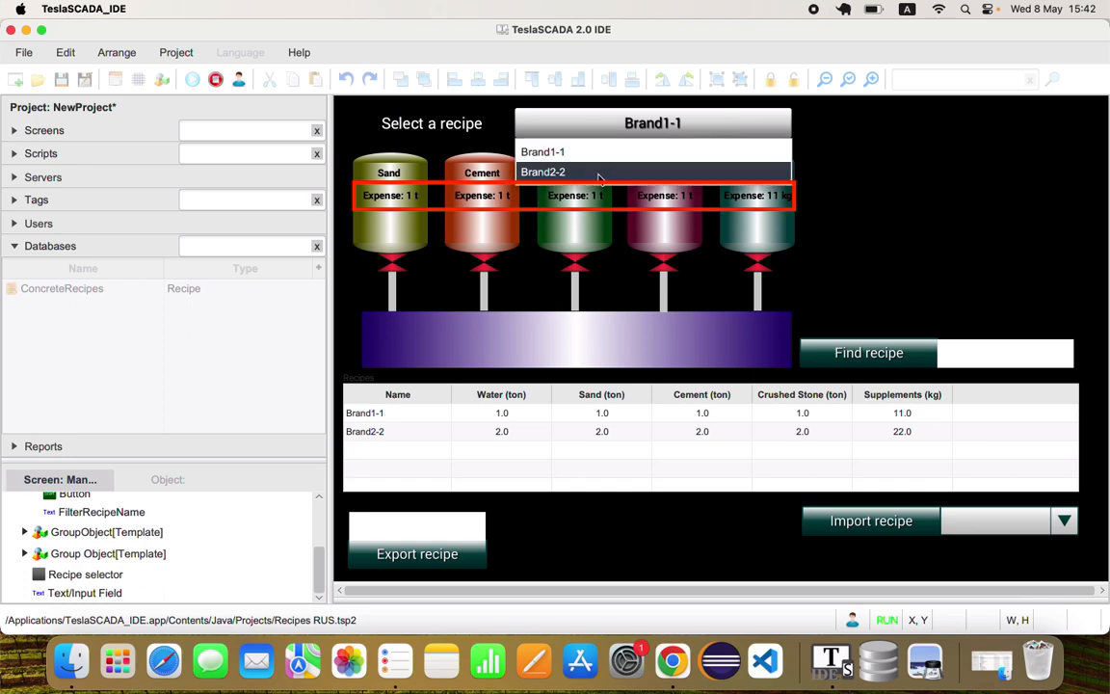
left_click(70, 201)
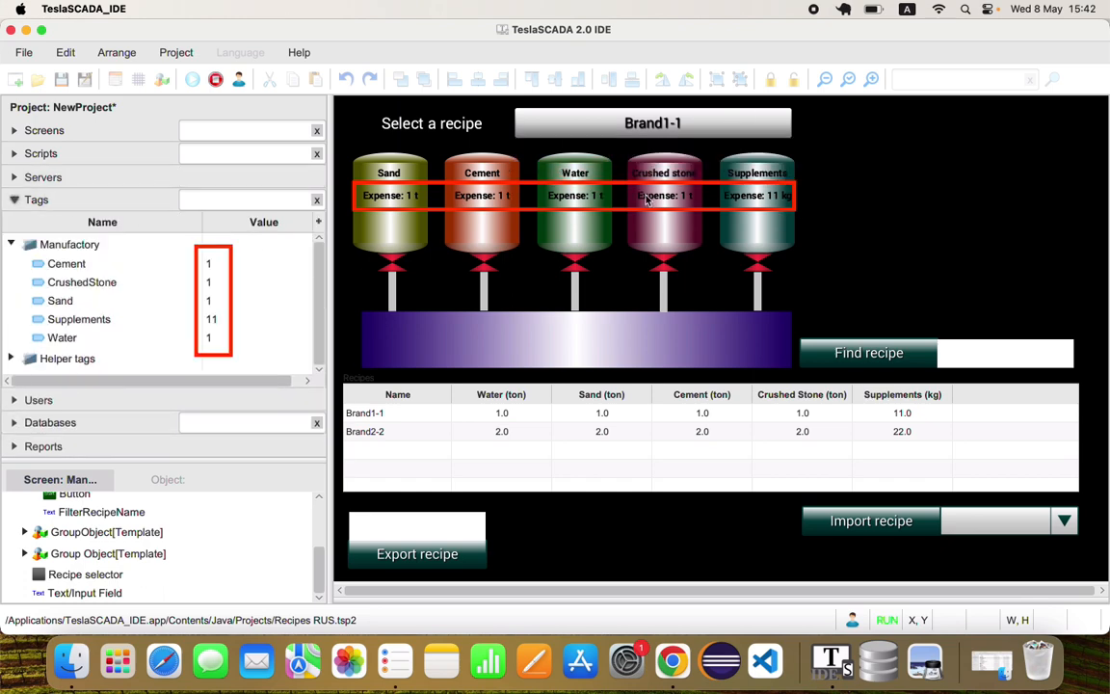
left_click(688, 125)
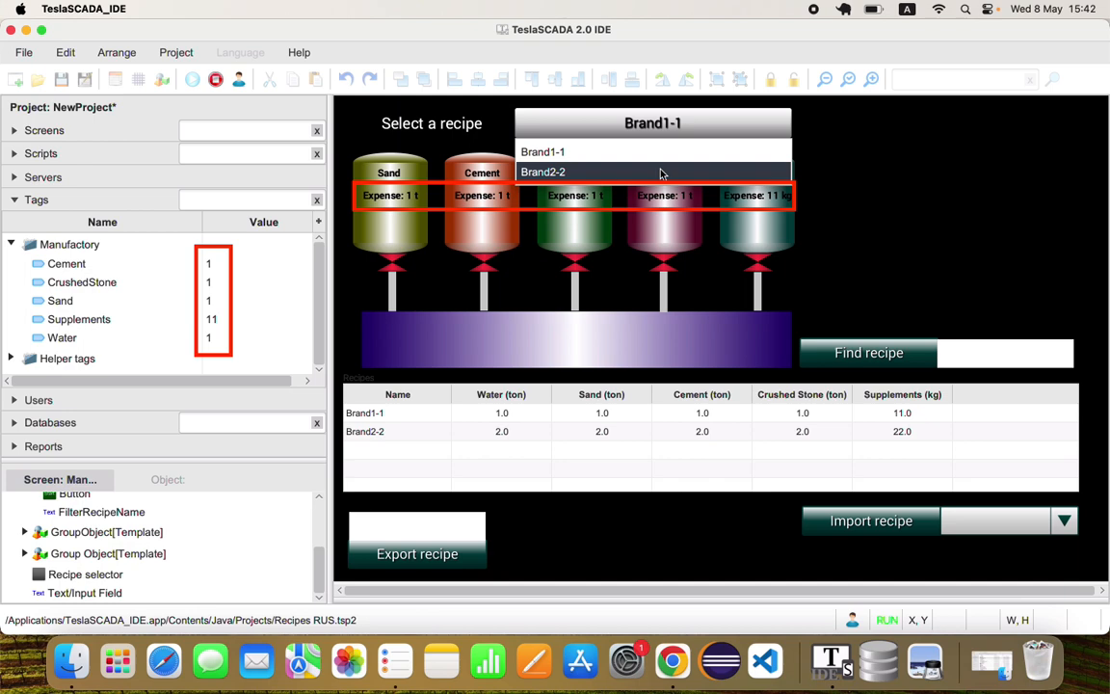
left_click(661, 173)
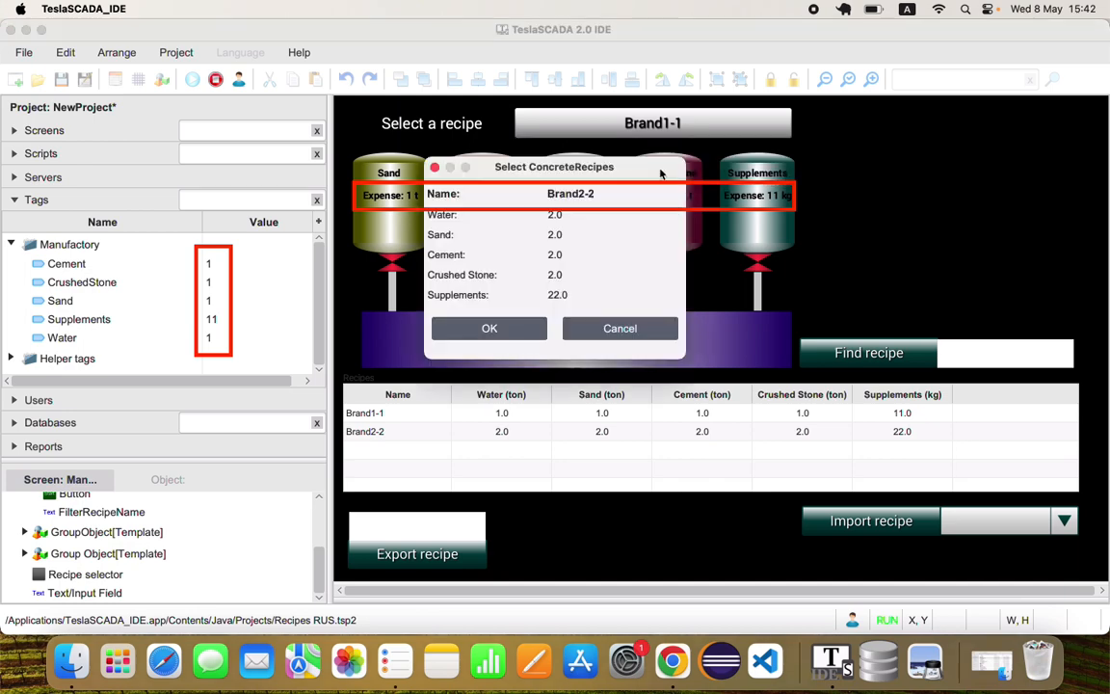
left_click(472, 321)
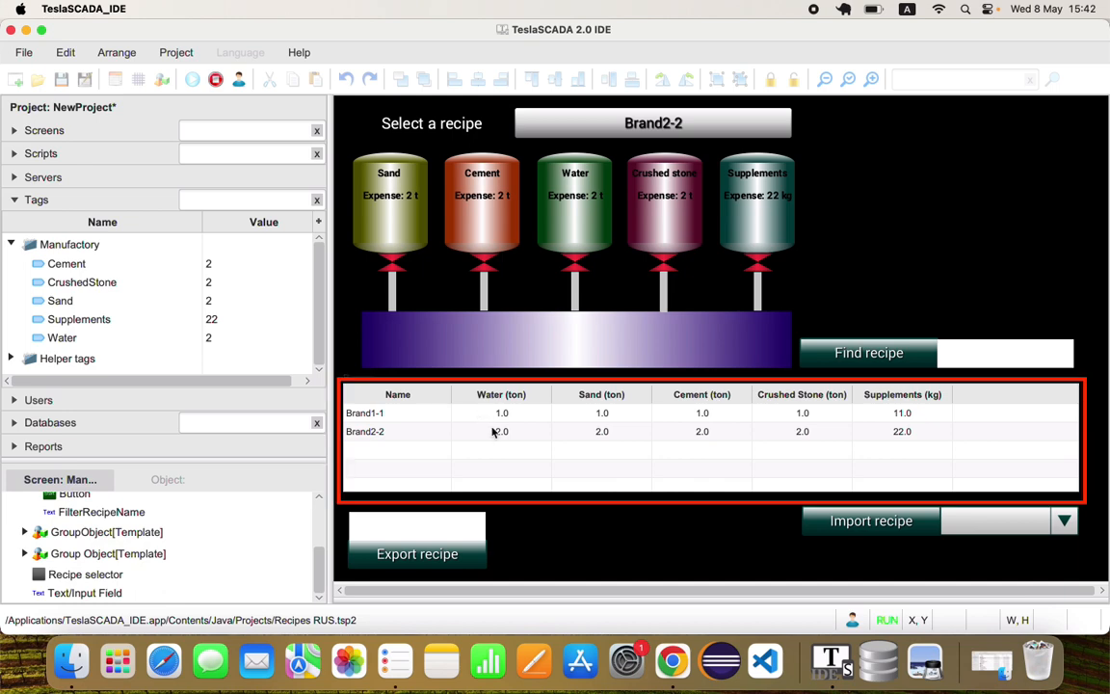
Filter the running recipes table by the value 1 using the table's own filter command
right_click(611, 438)
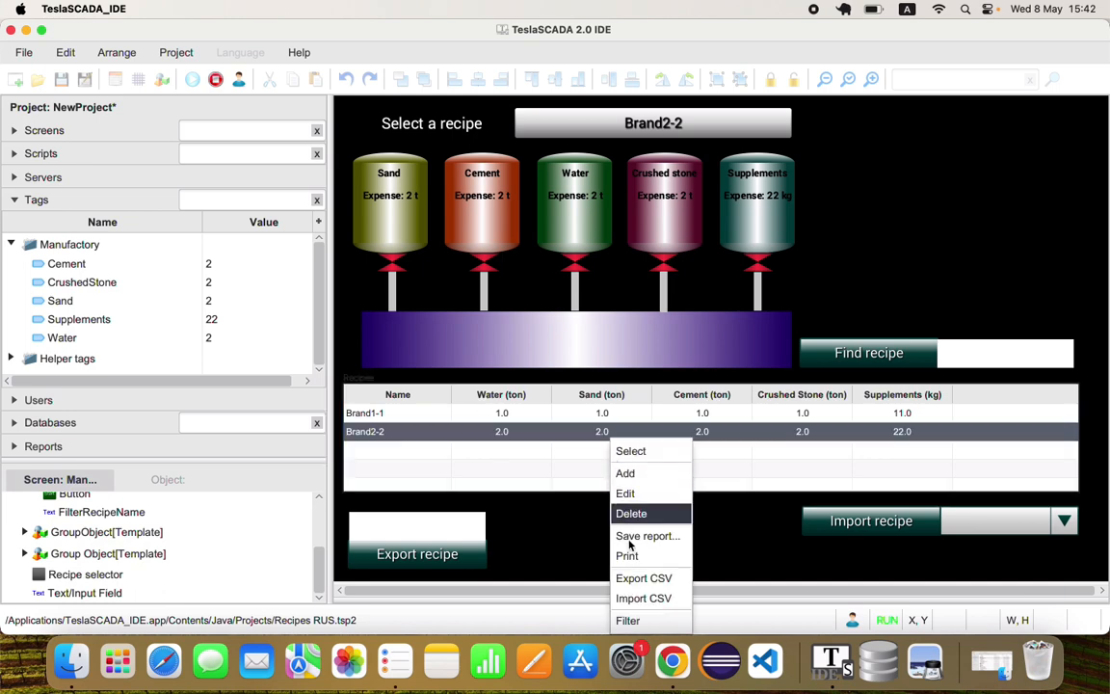
left_click(628, 622)
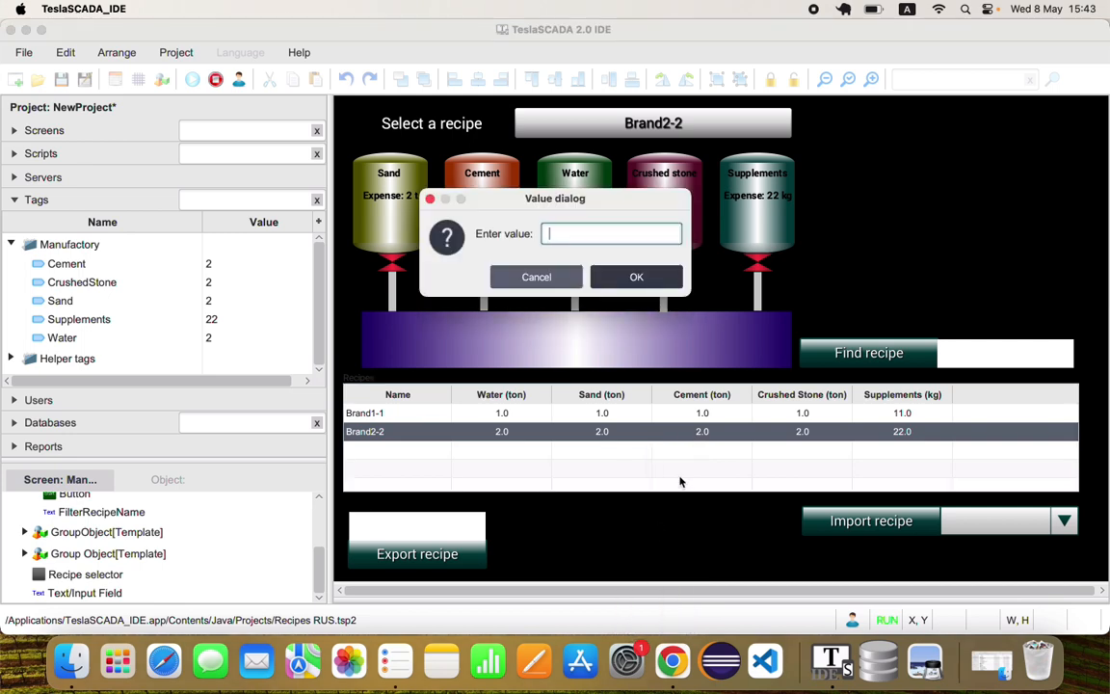
type("1")
key("Return")
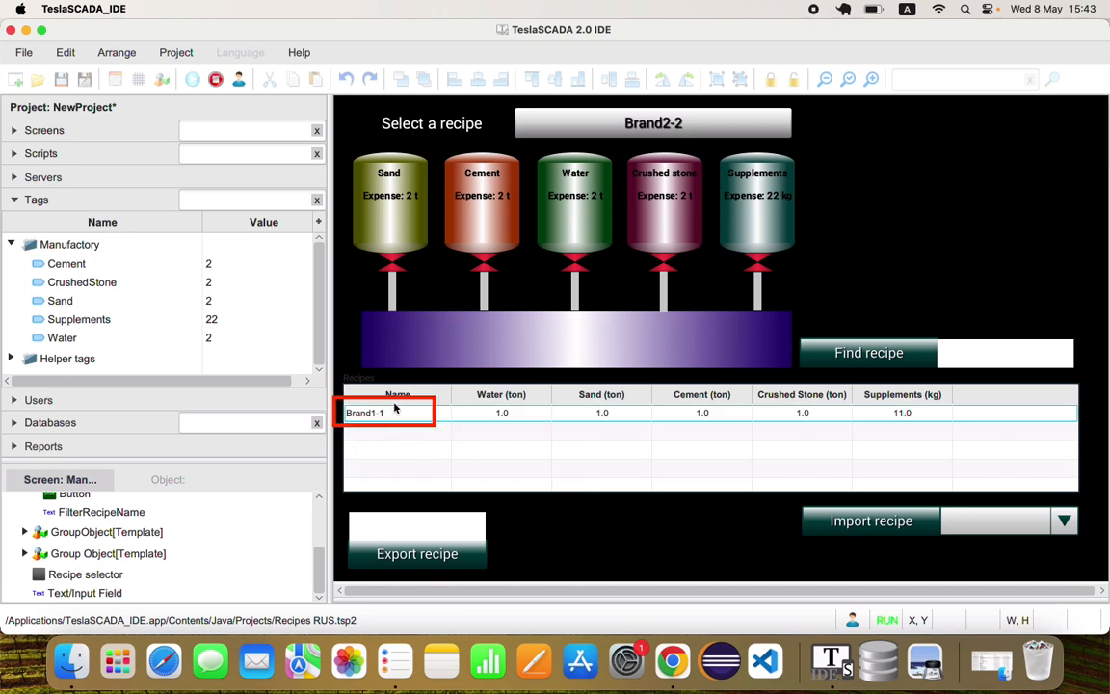
Clear the recipes table's filter by applying an empty value, and stop the simulation
right_click(412, 449)
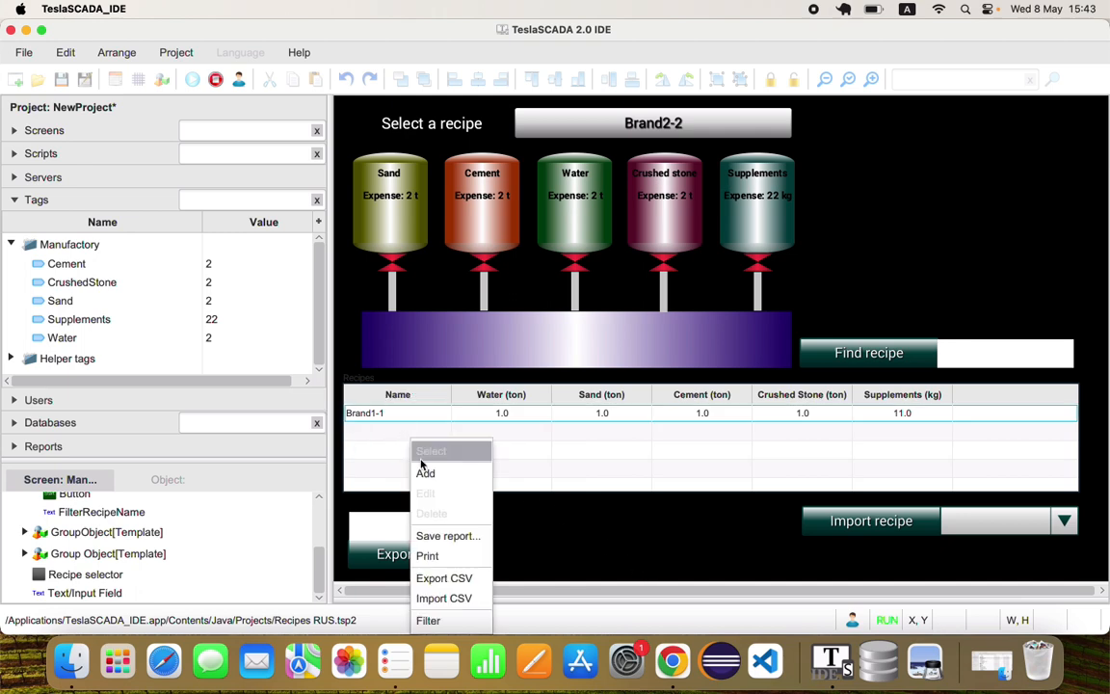
left_click(455, 619)
key("BackSpace")
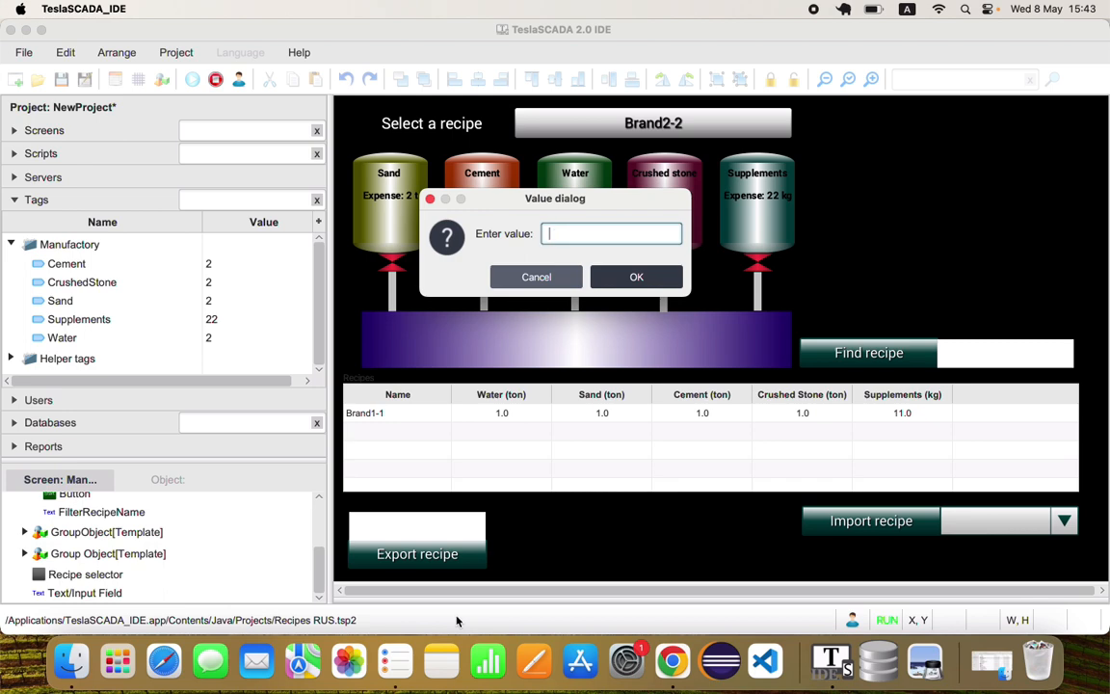
left_click(632, 280)
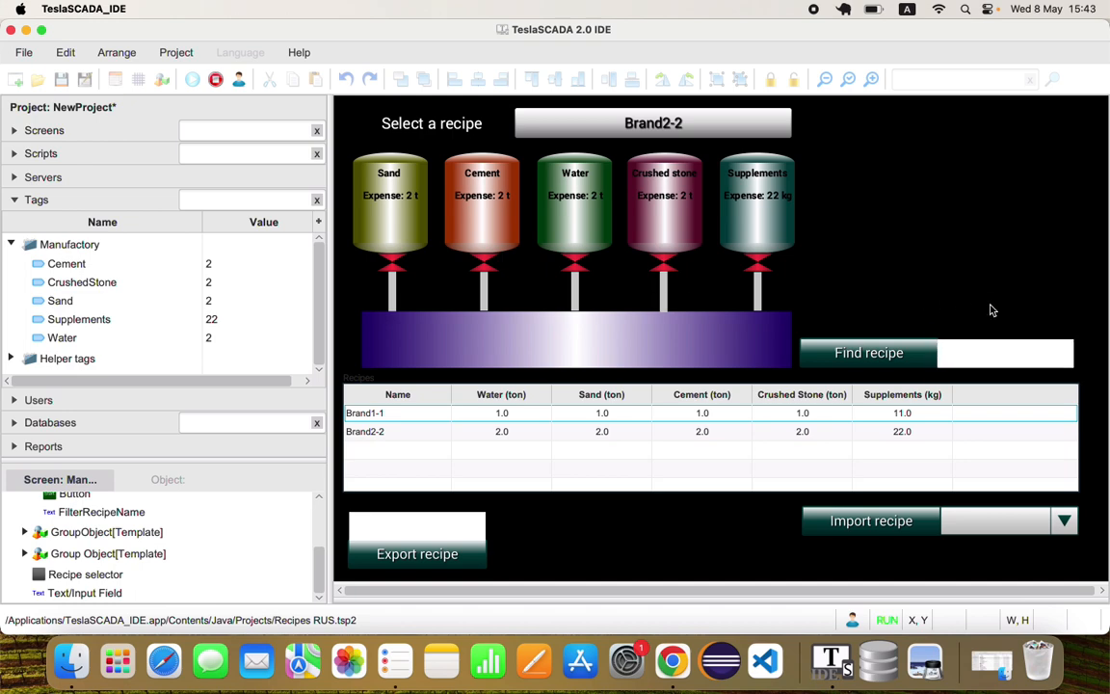
left_click(216, 79)
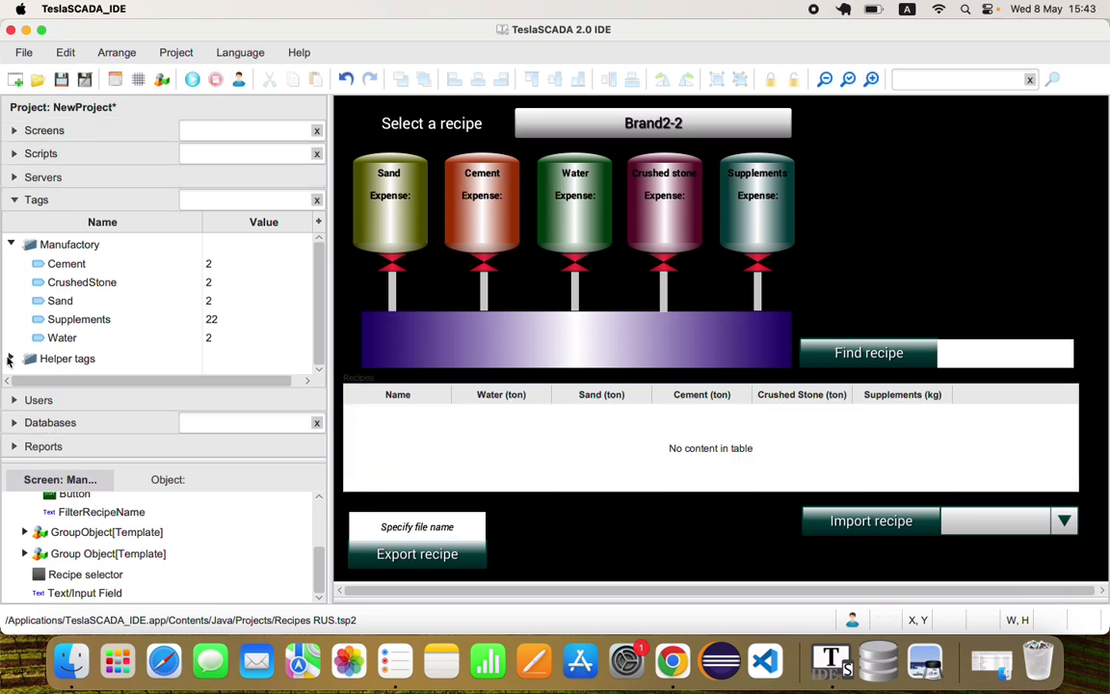
Examine the properties of the FindRecipe tag among the helper tags, without saving changes
left_click(11, 357)
scroll(67, 332, "down", 3)
left_click(83, 328)
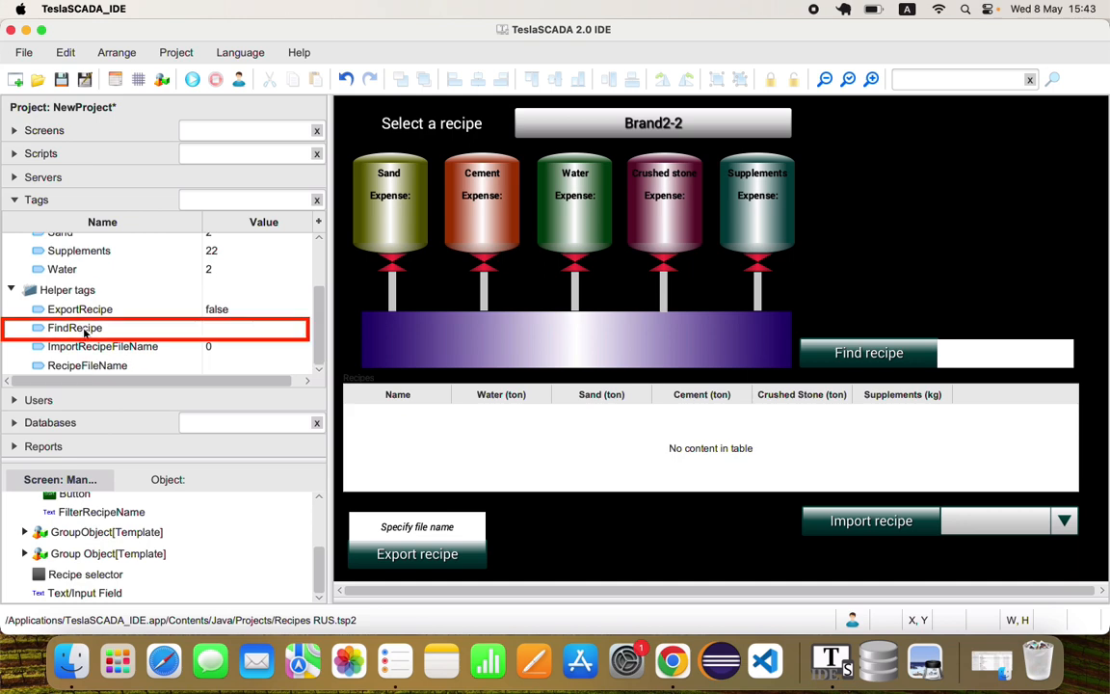
double_click(83, 328)
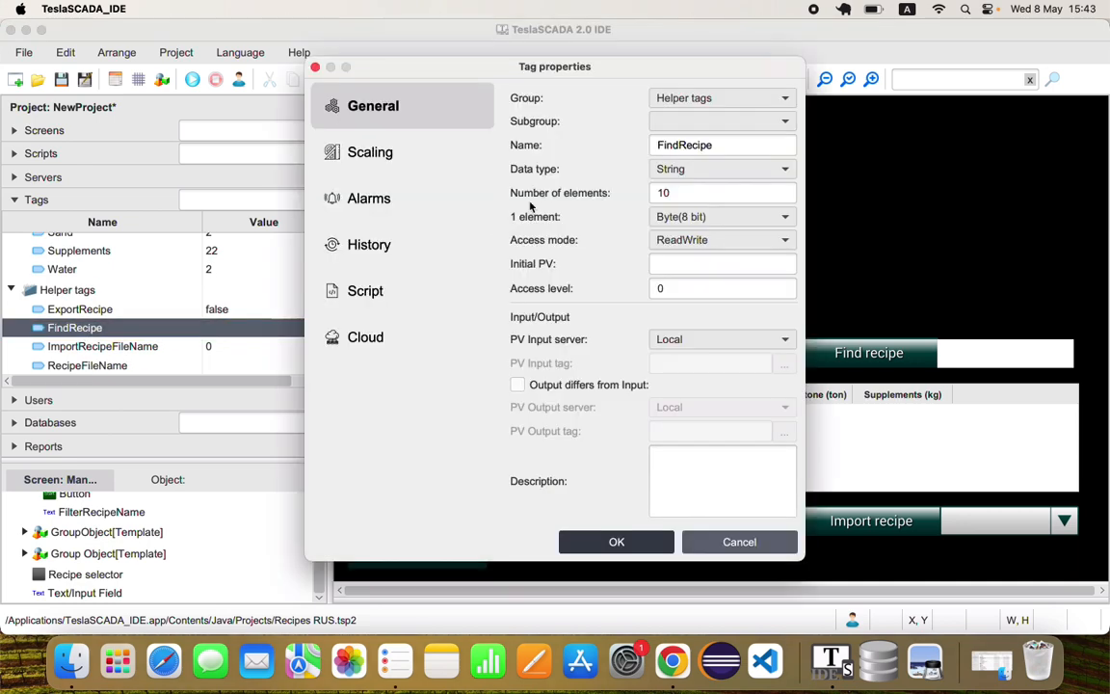
left_click(740, 545)
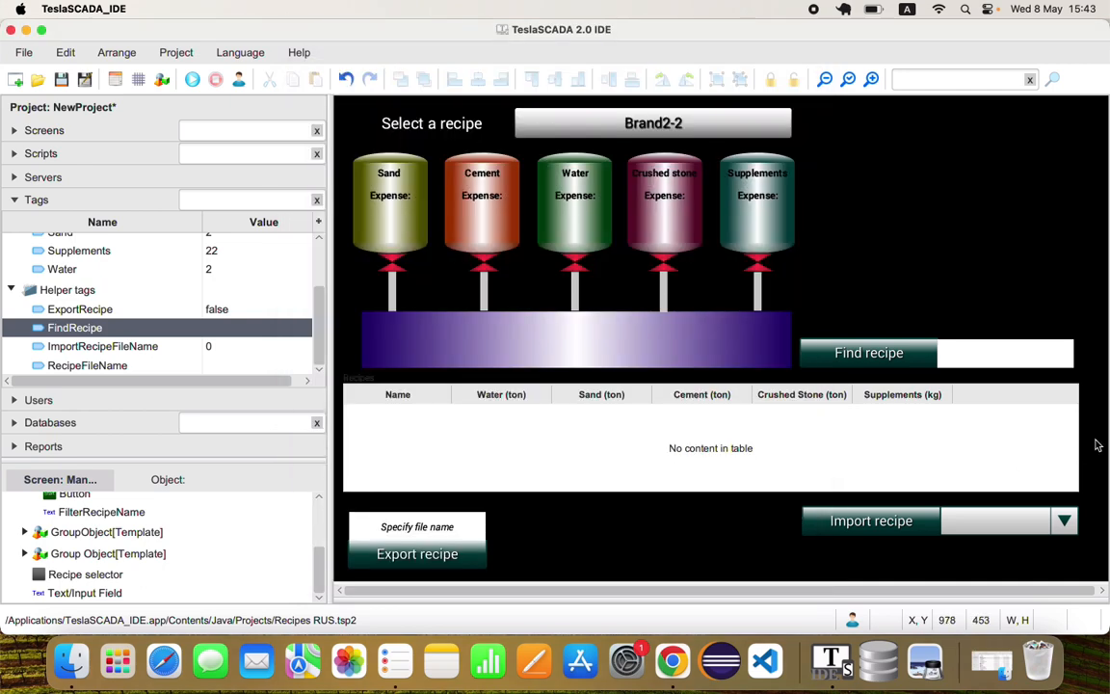
Examine the output value and text input properties of the FilterRecipeName field in the Find recipe group, without saving changes
left_click(1012, 359)
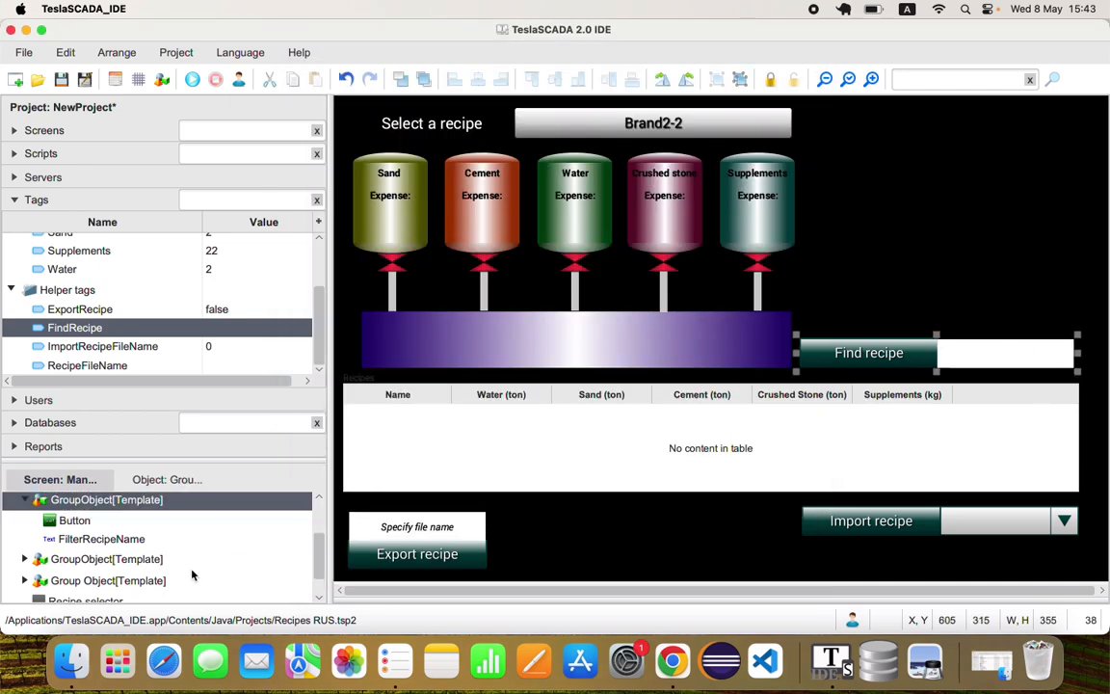
left_click(25, 502)
left_click(25, 502)
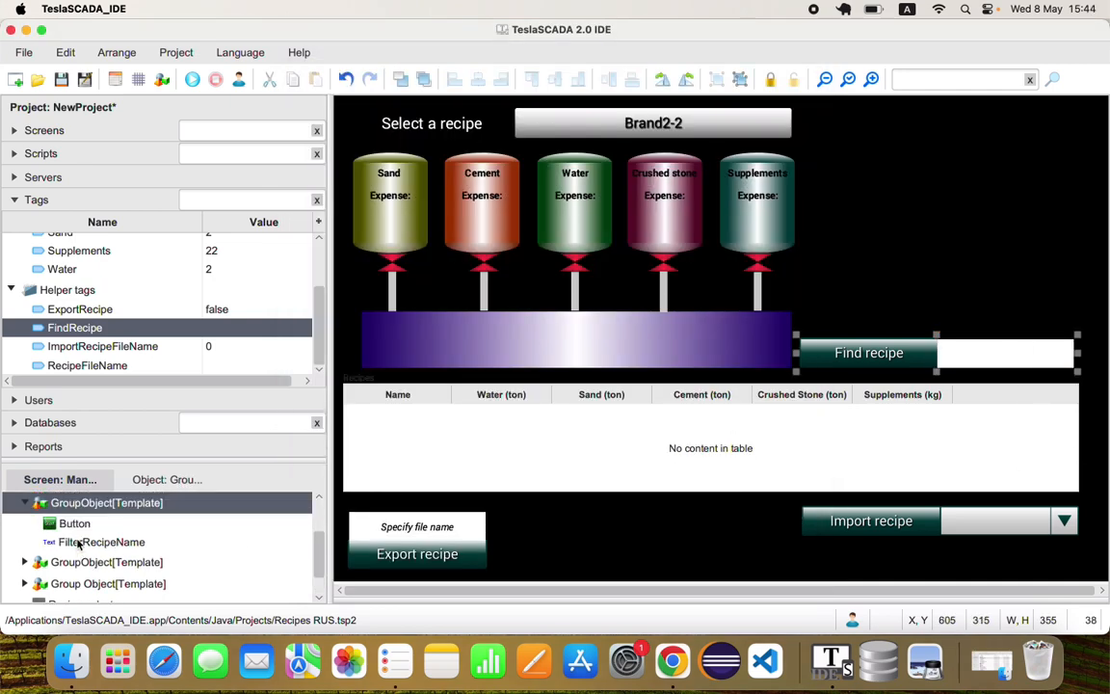
double_click(79, 542)
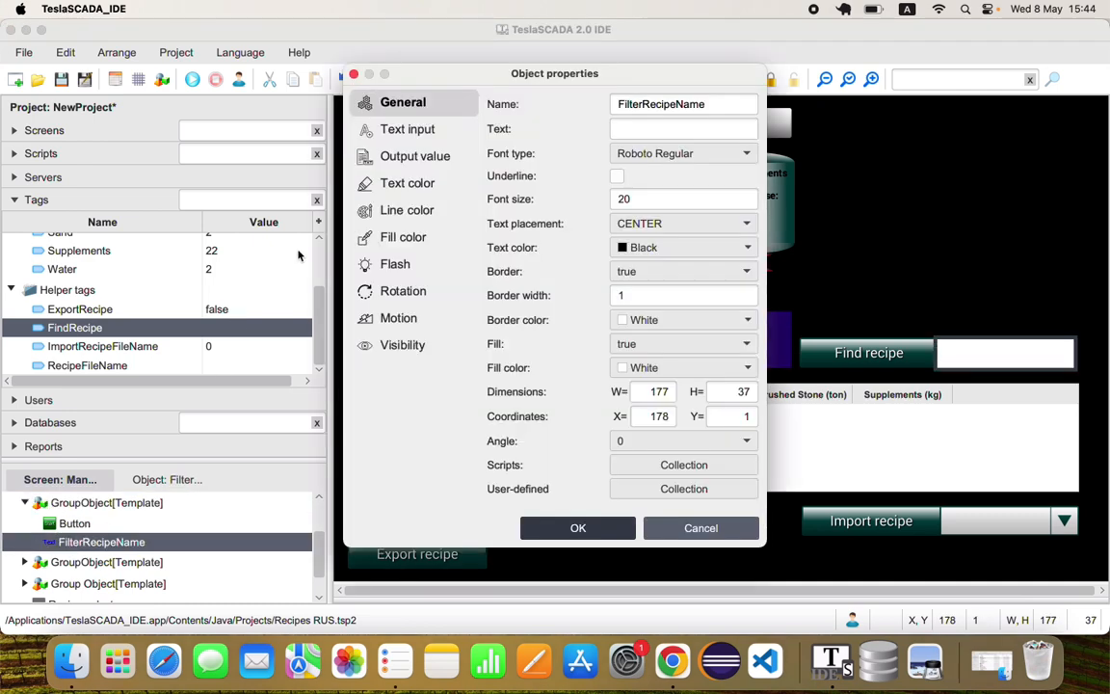
left_click(433, 160)
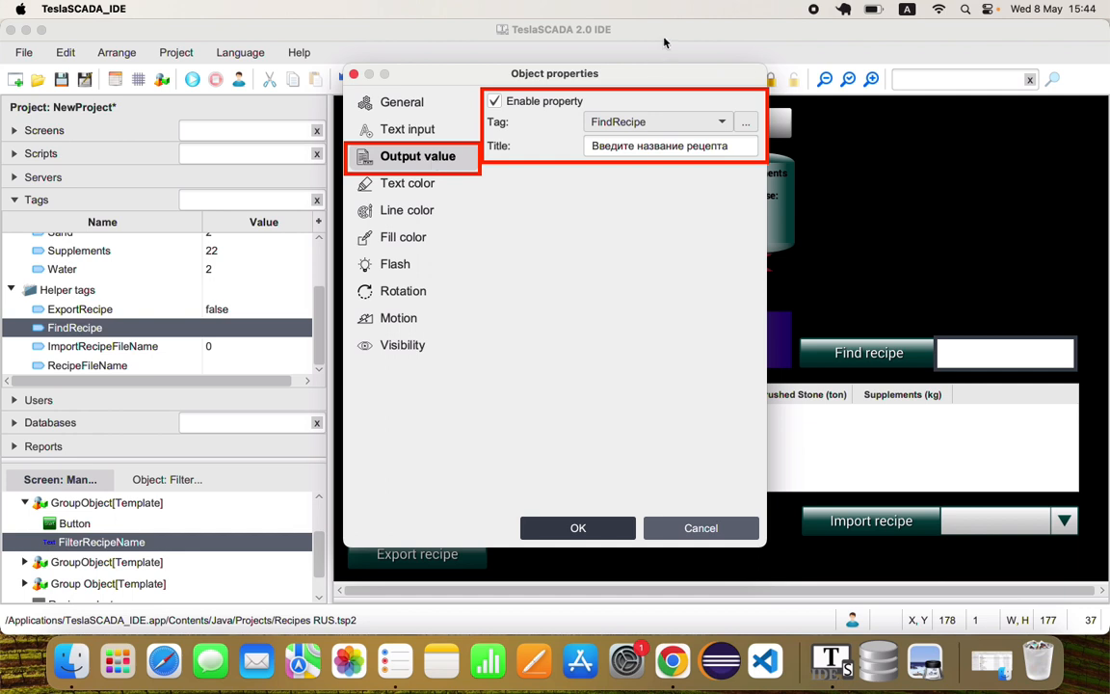
left_click(409, 134)
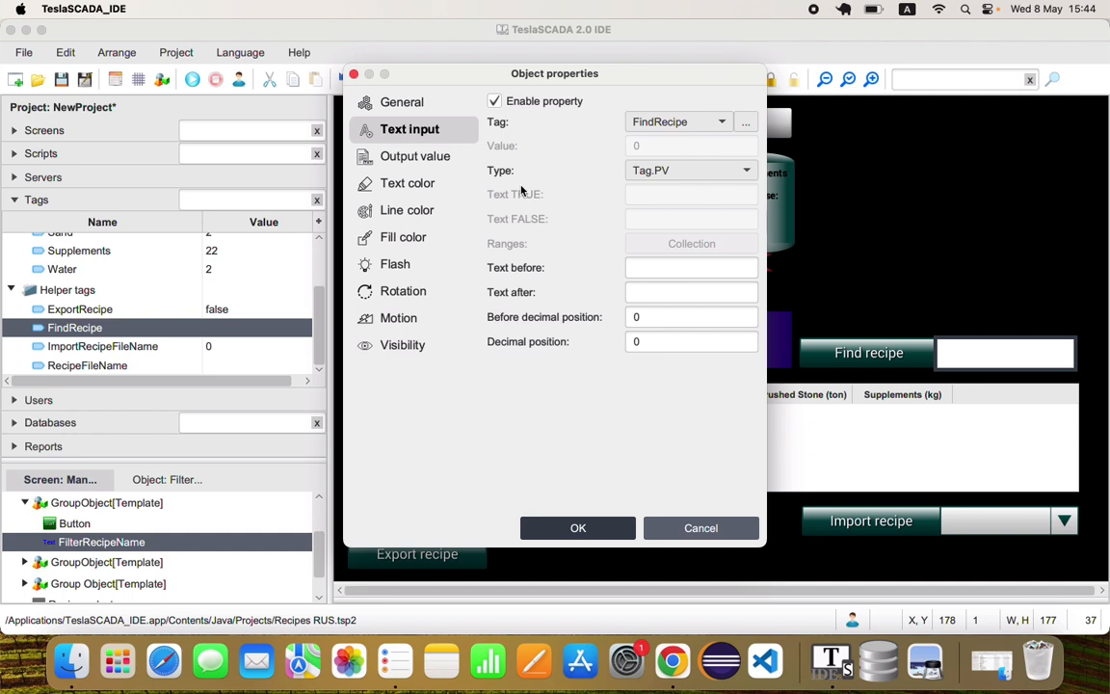
left_click(695, 537)
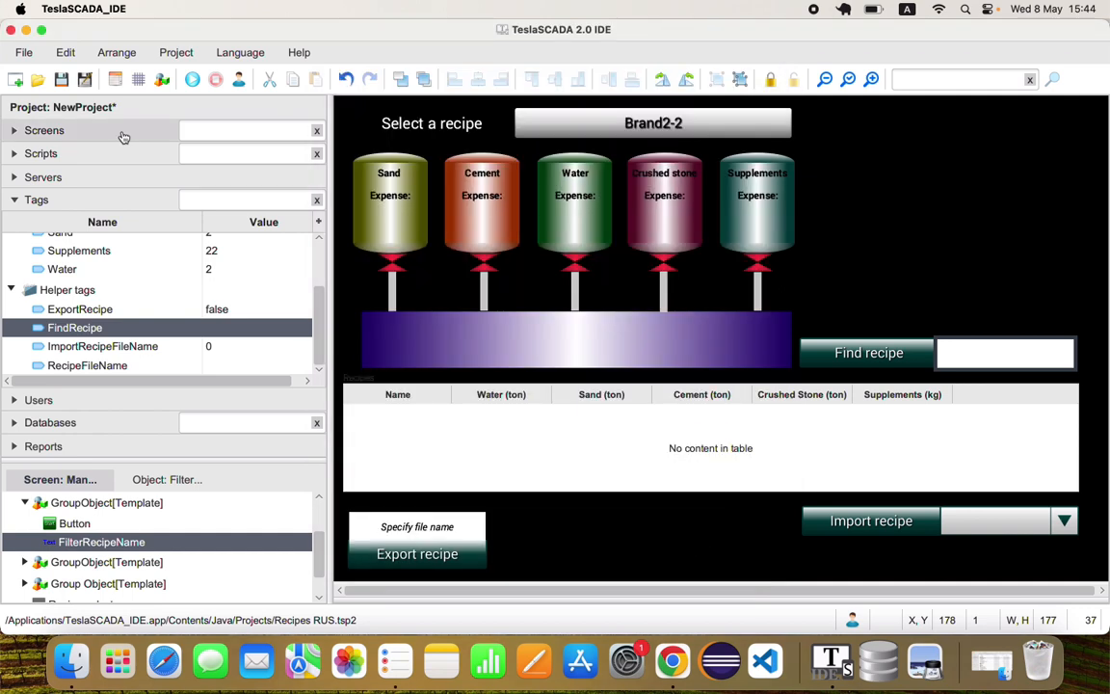
Open the FilterRecipes script and examine how it passes the FindRecipe tag to the RecipesTable filter
left_click(44, 155)
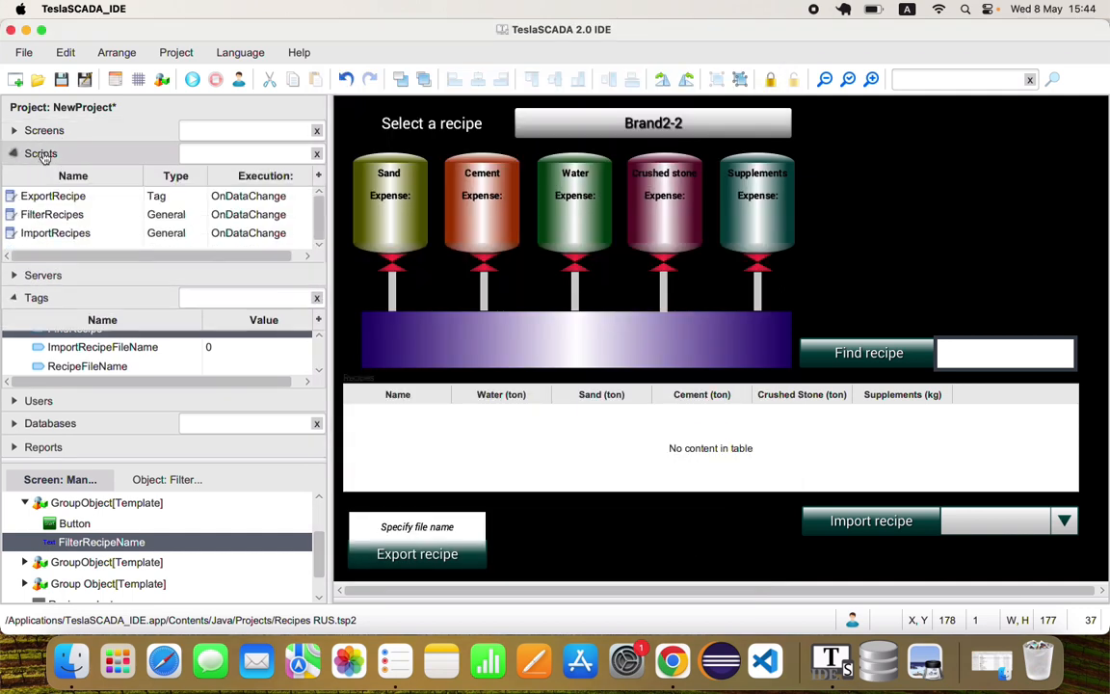
left_click(44, 214)
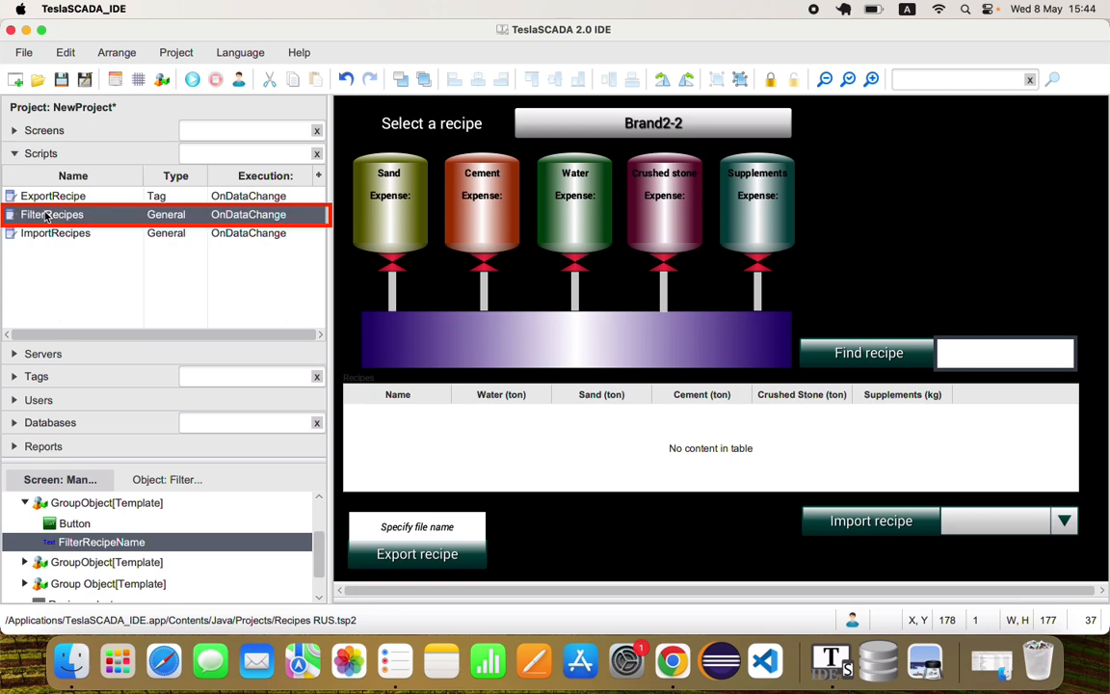
double_click(44, 215)
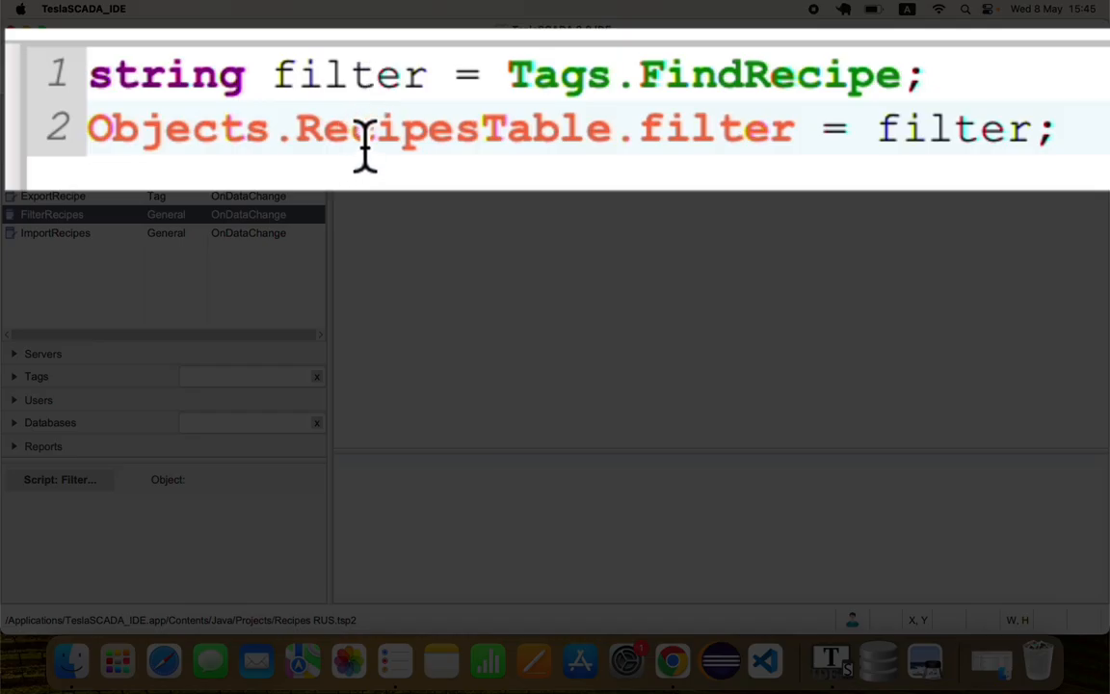
left_click_drag(324, 144, 536, 164)
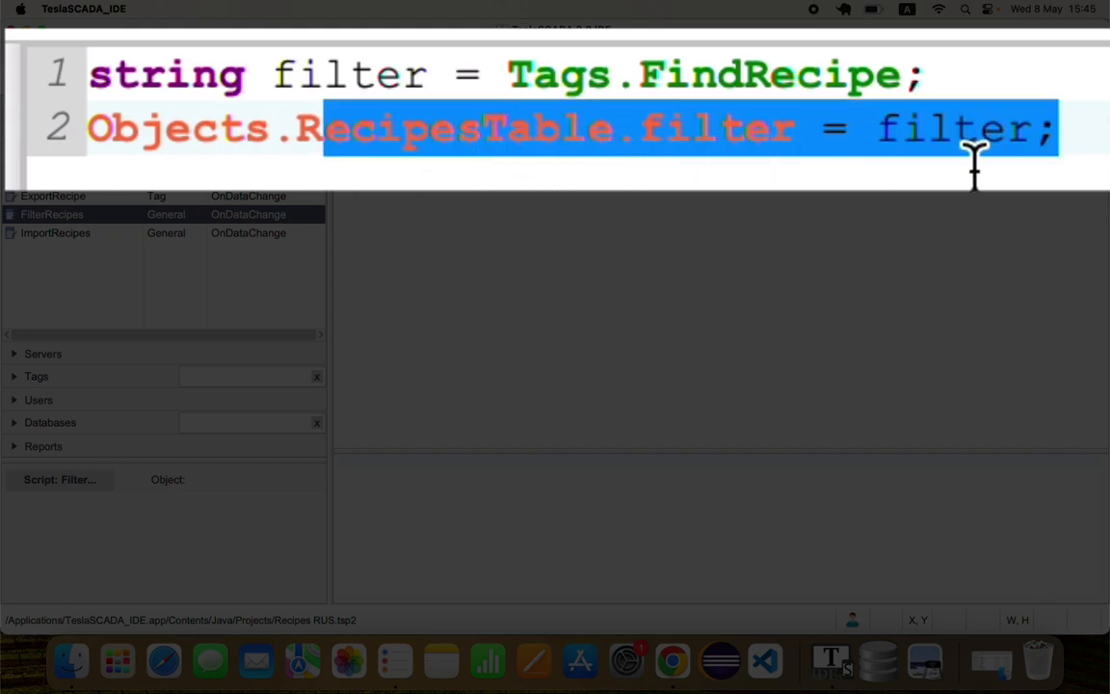
left_click(507, 148)
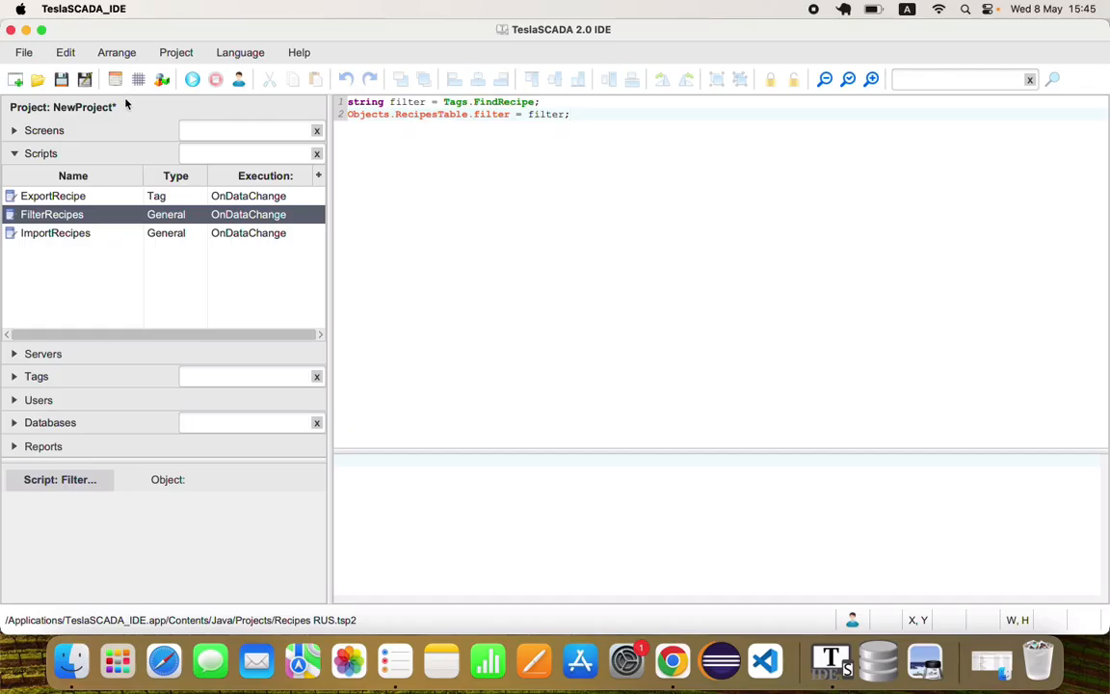
Reopen the Manufactory screen, run the simulation, and search the recipes for 2 with the Find recipe field
left_click(86, 135)
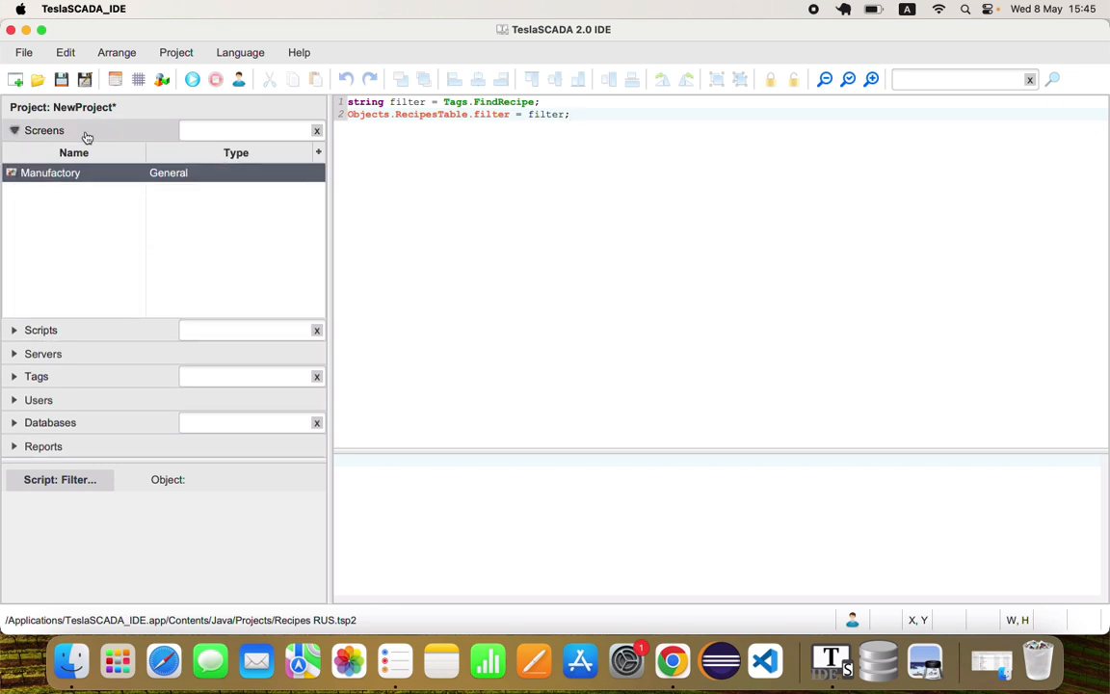
double_click(89, 172)
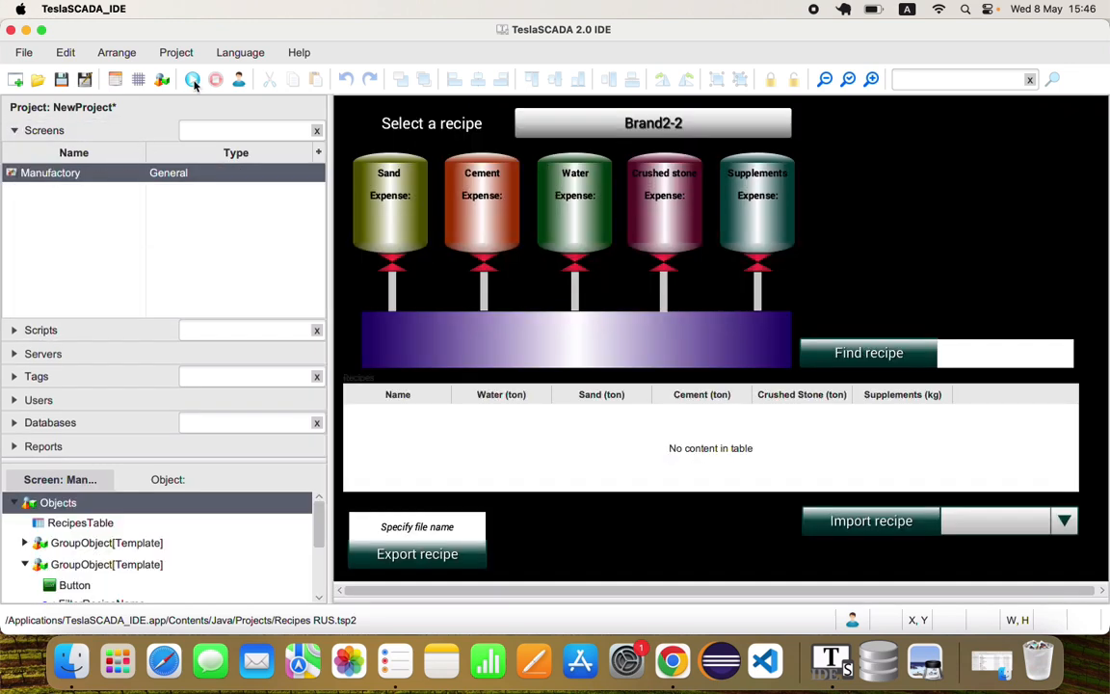
left_click(193, 81)
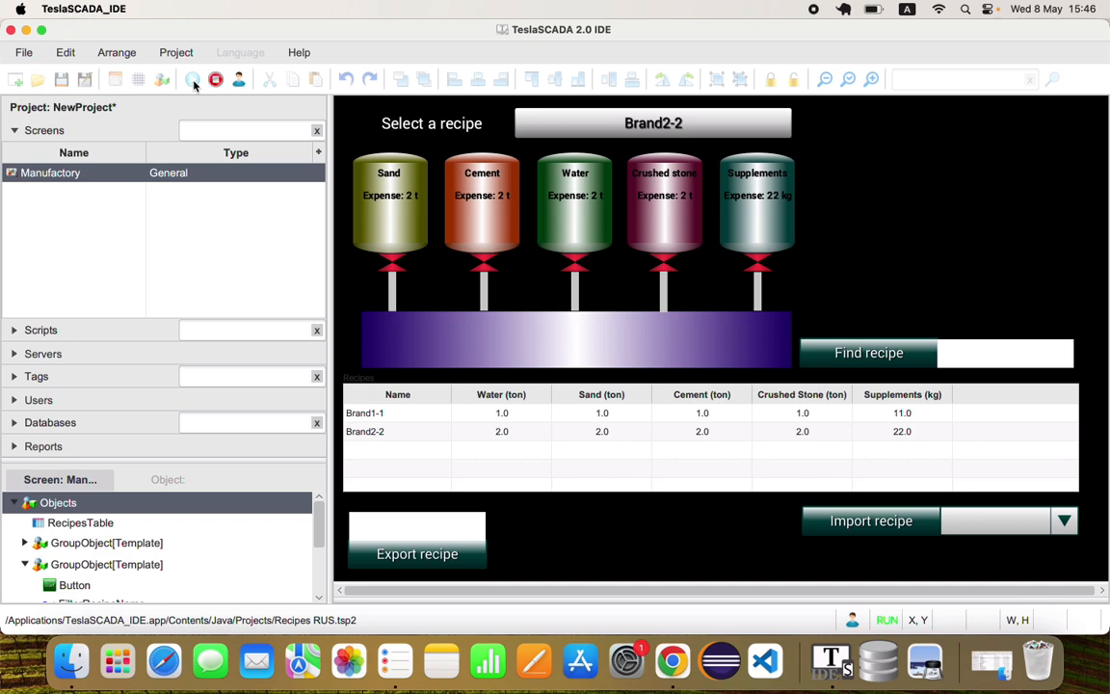
left_click(991, 356)
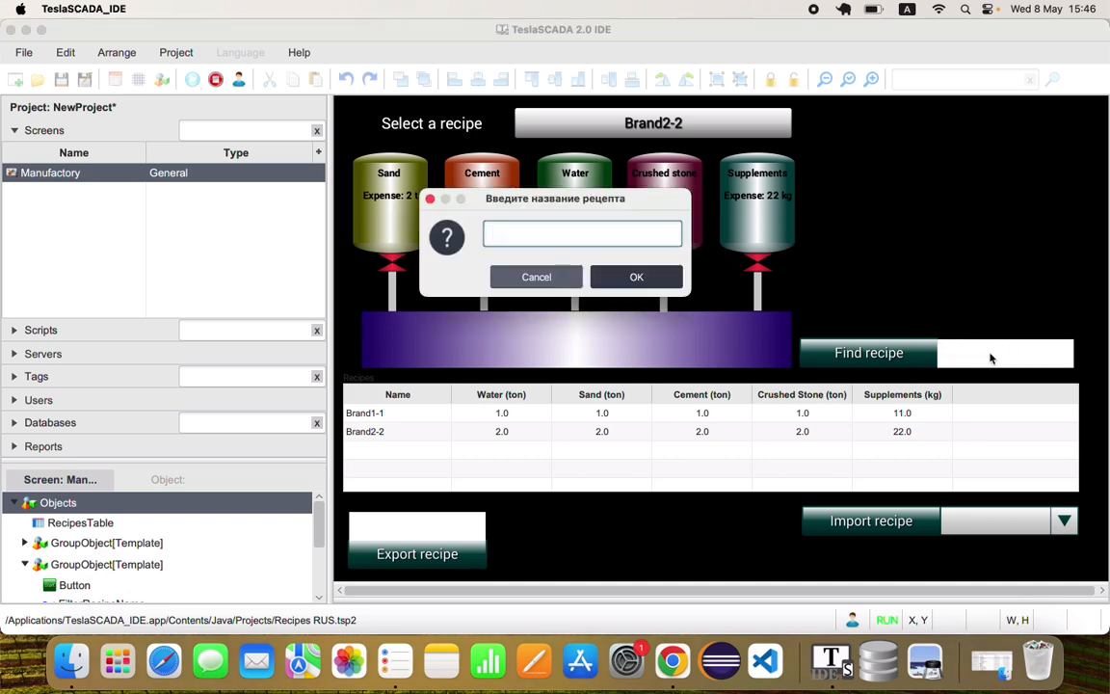
type("2")
key("Return")
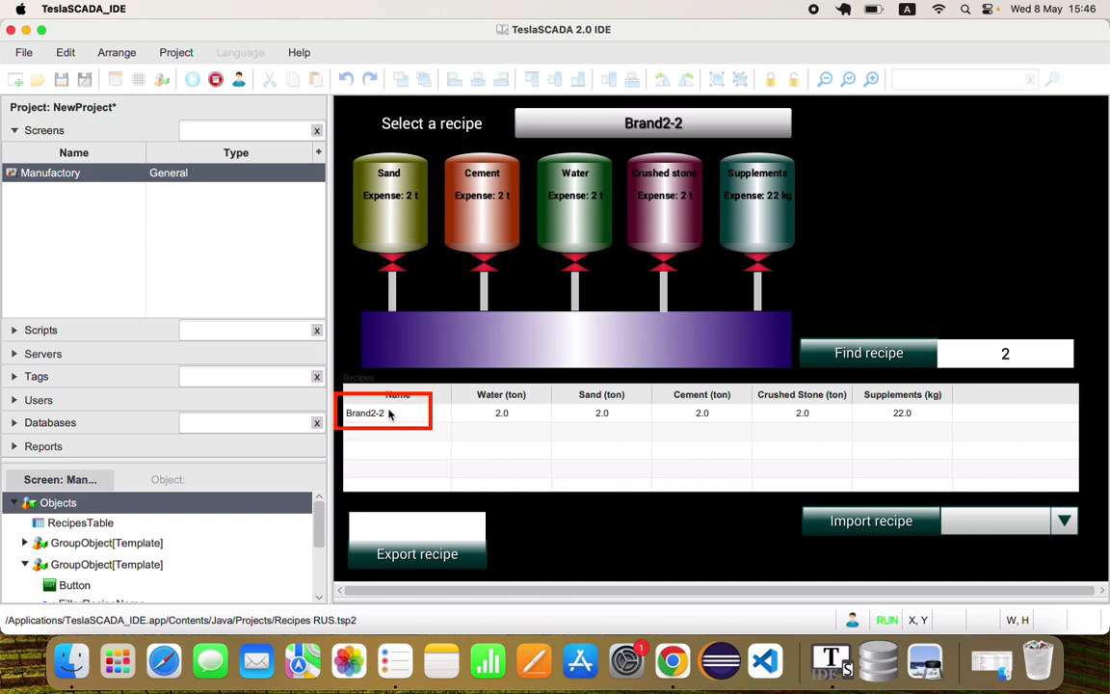
Change the Find recipe search value to 1
left_click(991, 353)
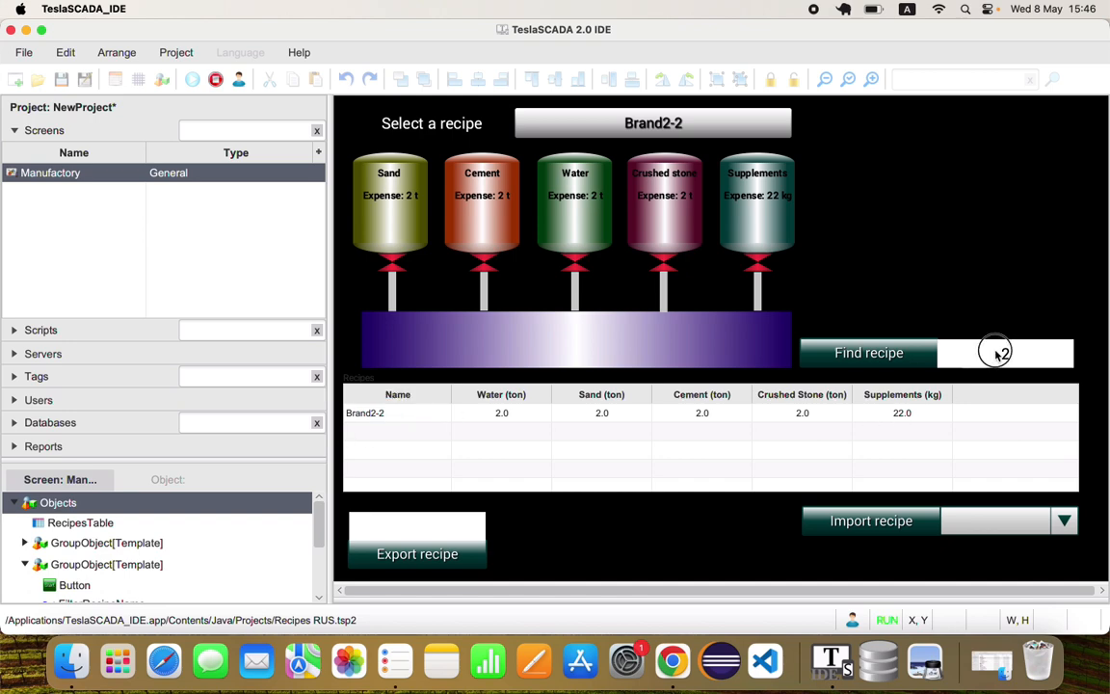
type("1")
key("Return")
Clear the Find recipe search value and stop the simulation
left_click(1002, 353)
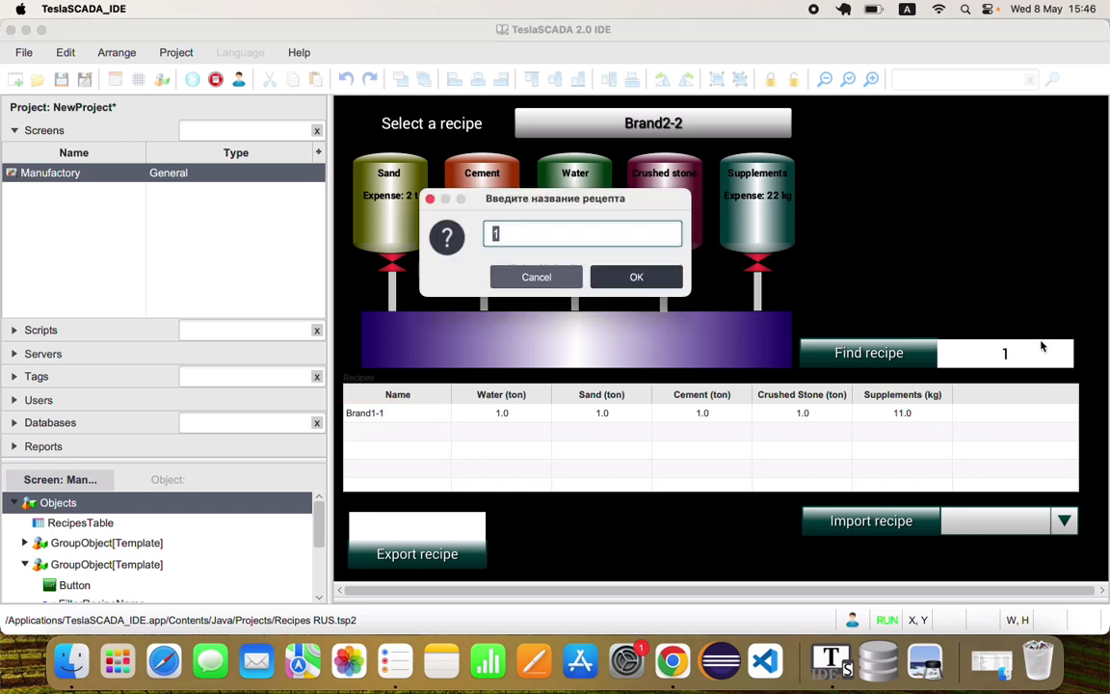
key("BackSpace")
key("Return")
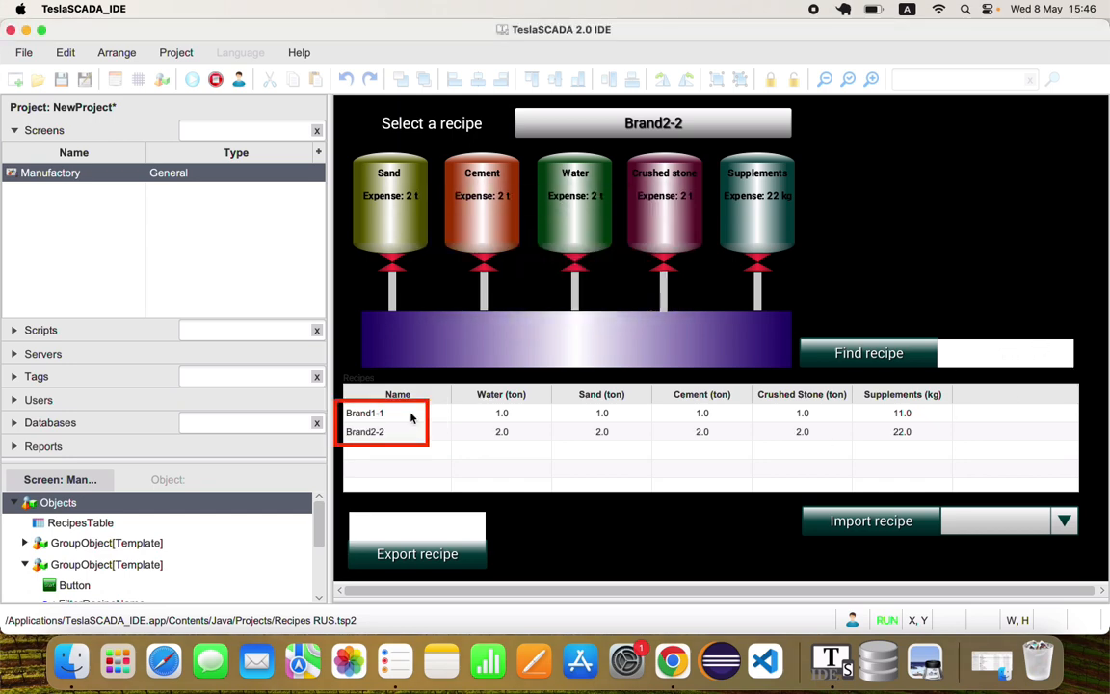
left_click(214, 80)
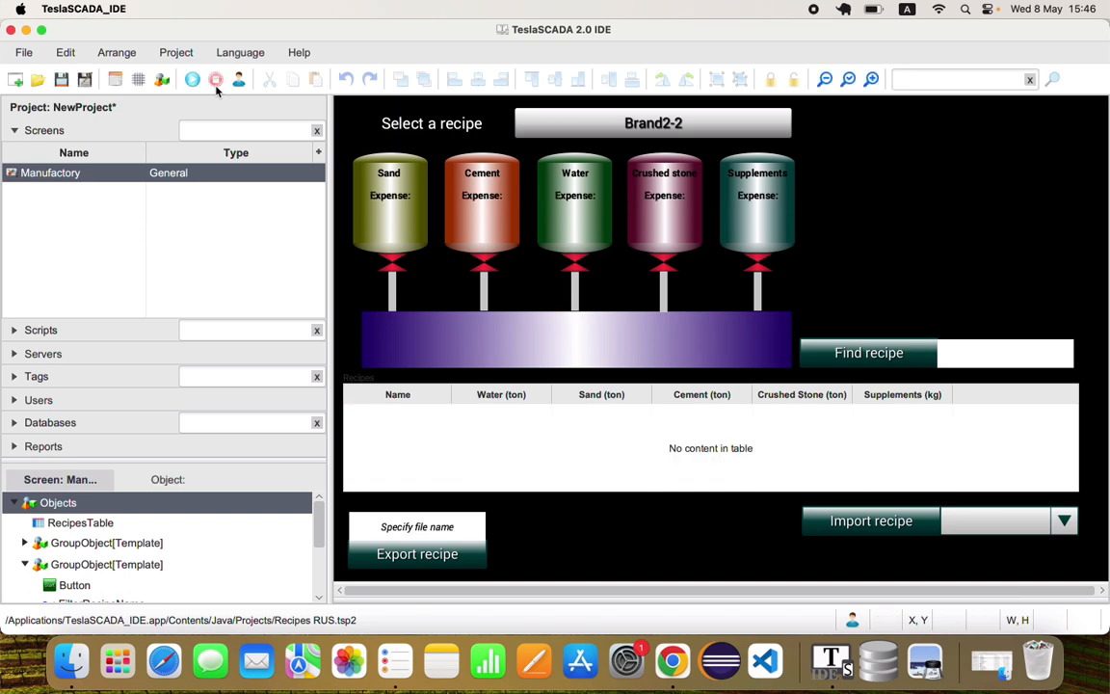
Open the CSV export dialog for the ConcreteRecipes database and dismiss it without saving
left_click(95, 423)
right_click(89, 327)
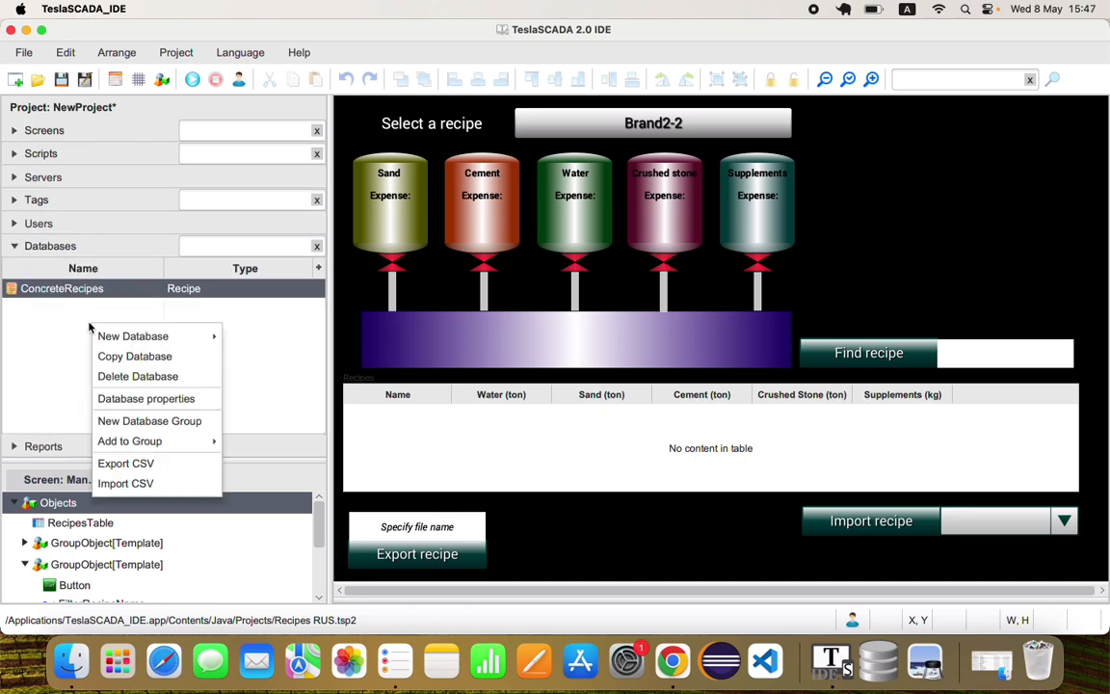
mouse_move(147, 441)
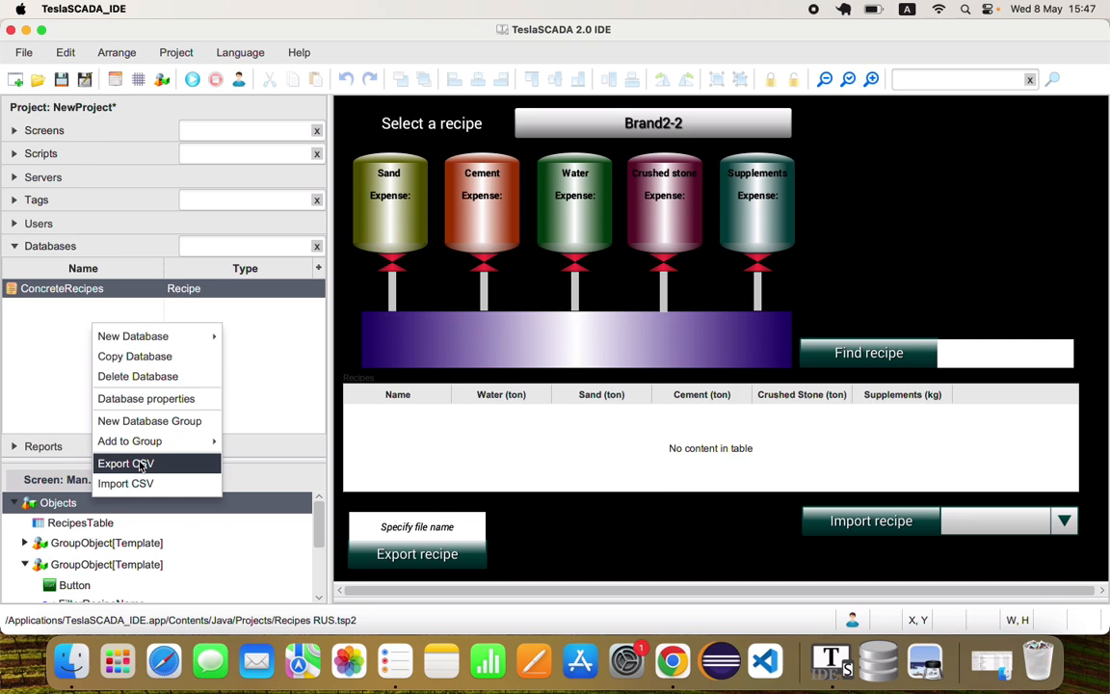
left_click(141, 464)
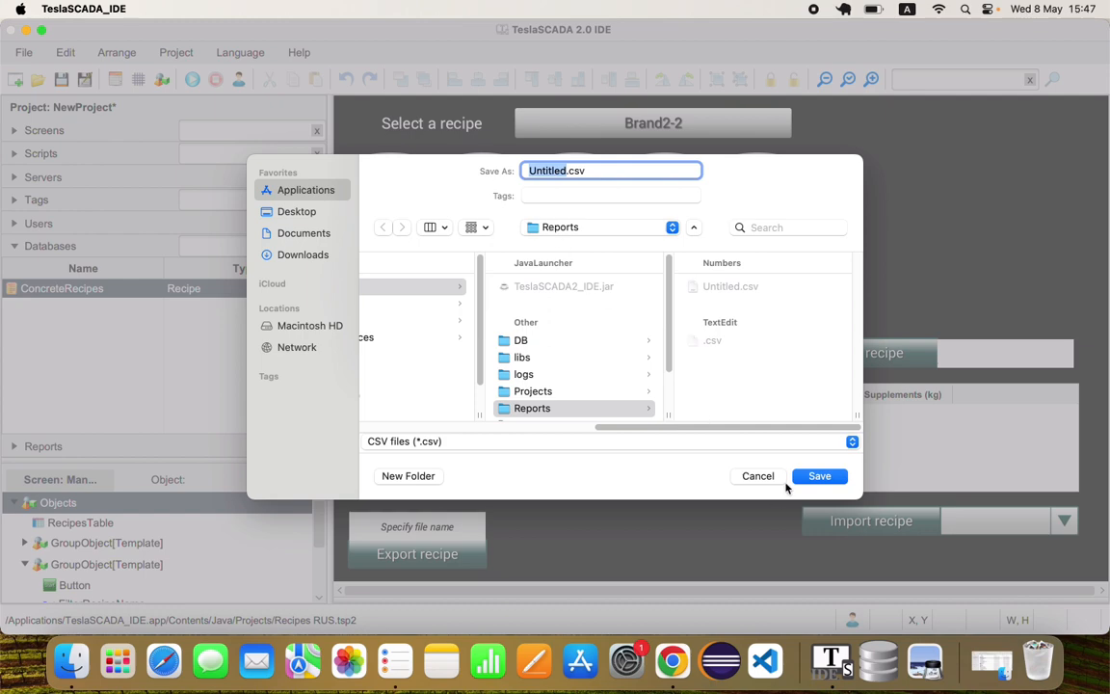
left_click(757, 475)
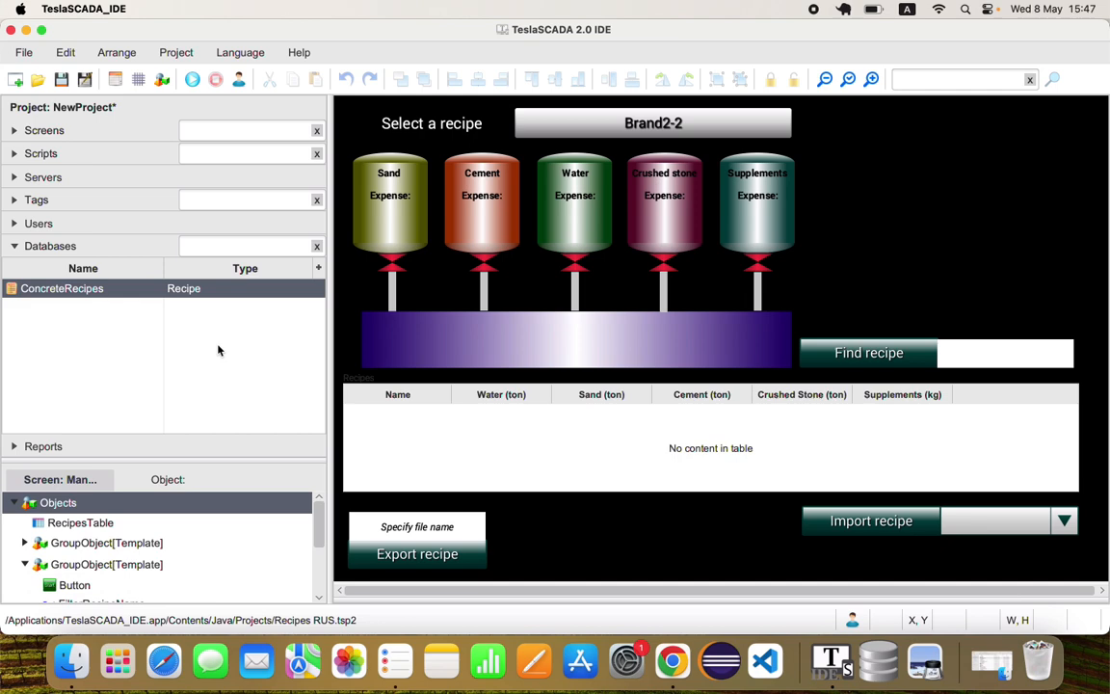
Check the recipe table's Export CSV command during a simulation run, ending the simulation when done
left_click(192, 79)
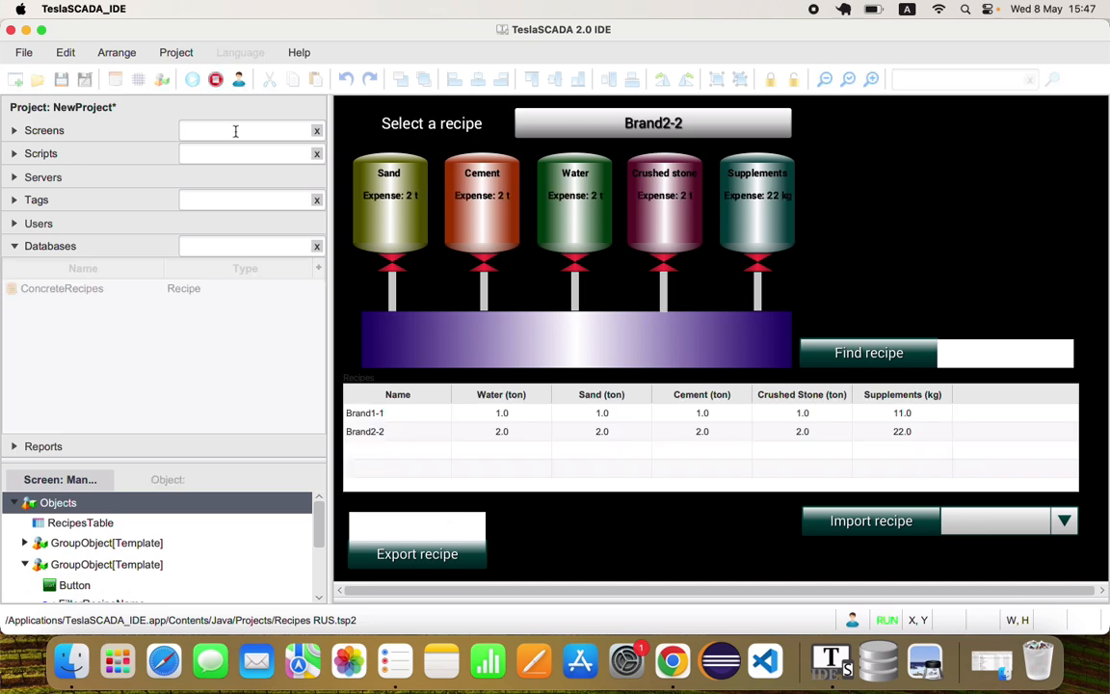
right_click(435, 464)
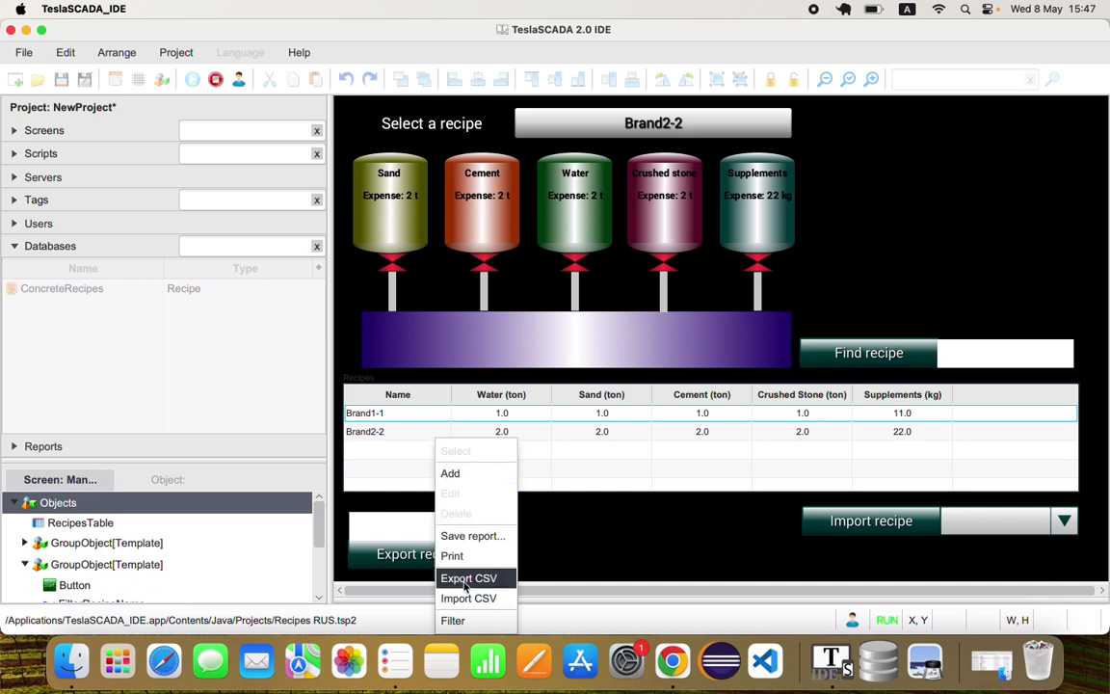
left_click(467, 578)
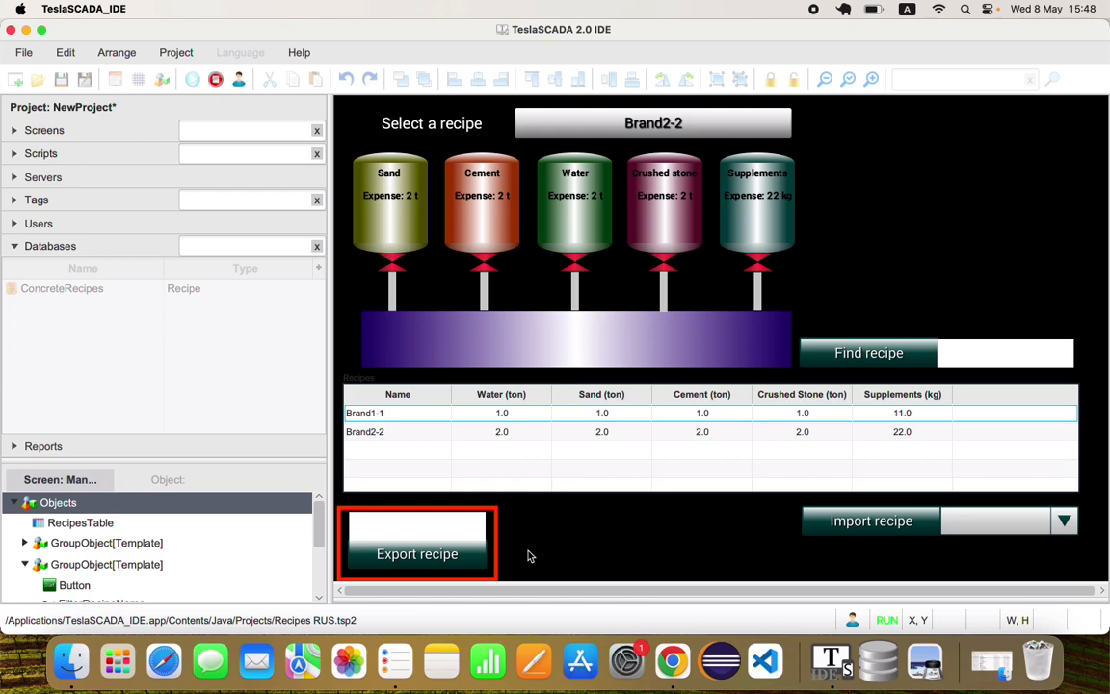
left_click(215, 79)
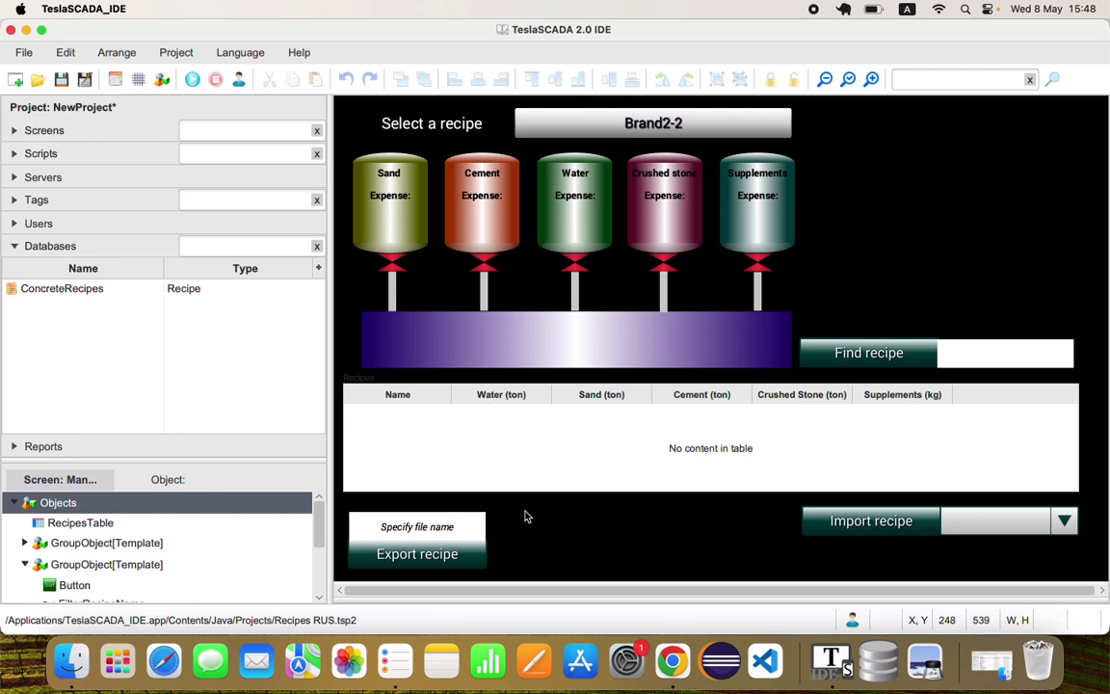
Review the properties of the RecipeFileName and ExportRecipe tags in the Helper tags group
left_click(24, 199)
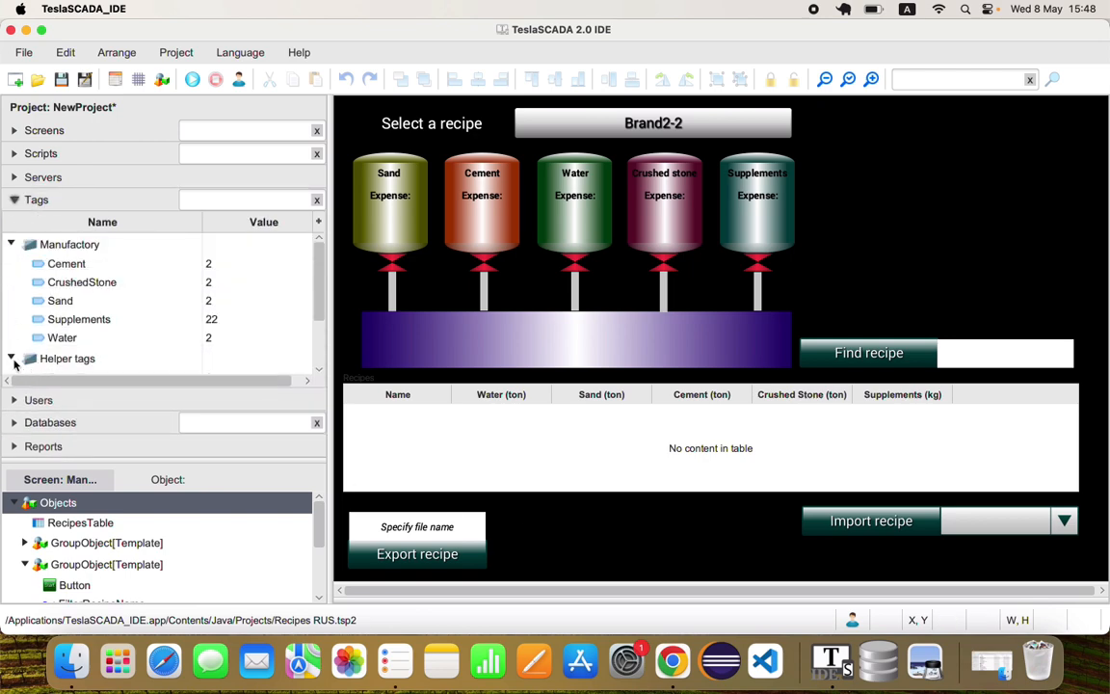
scroll(110, 349, "down", 2)
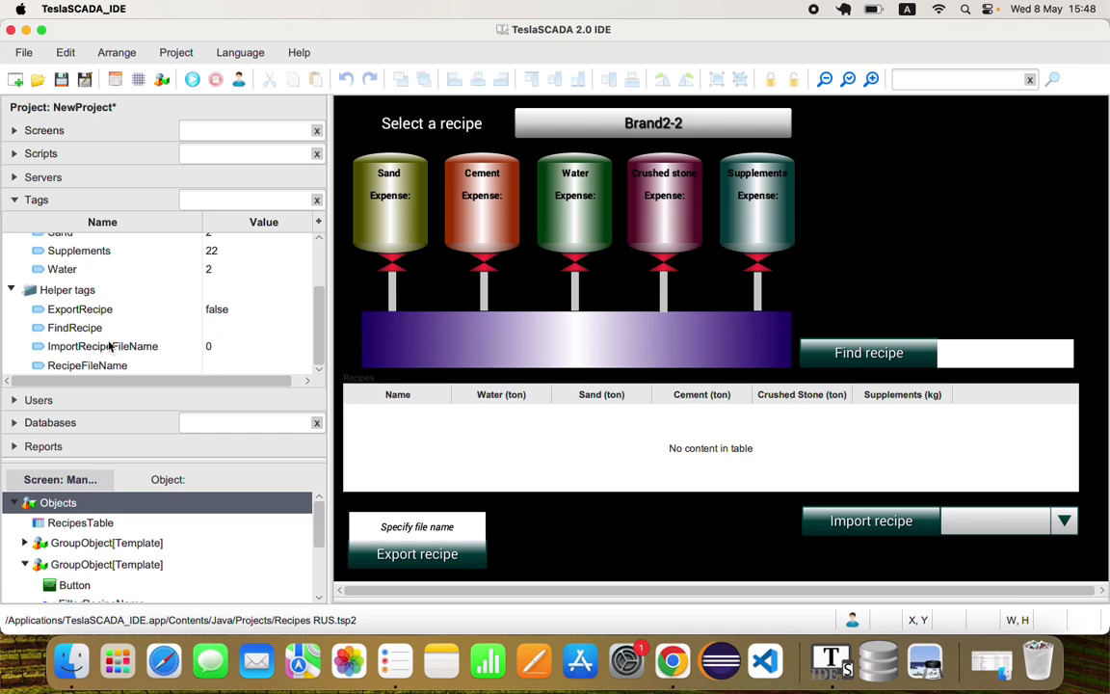
left_click(103, 366)
double_click(104, 366)
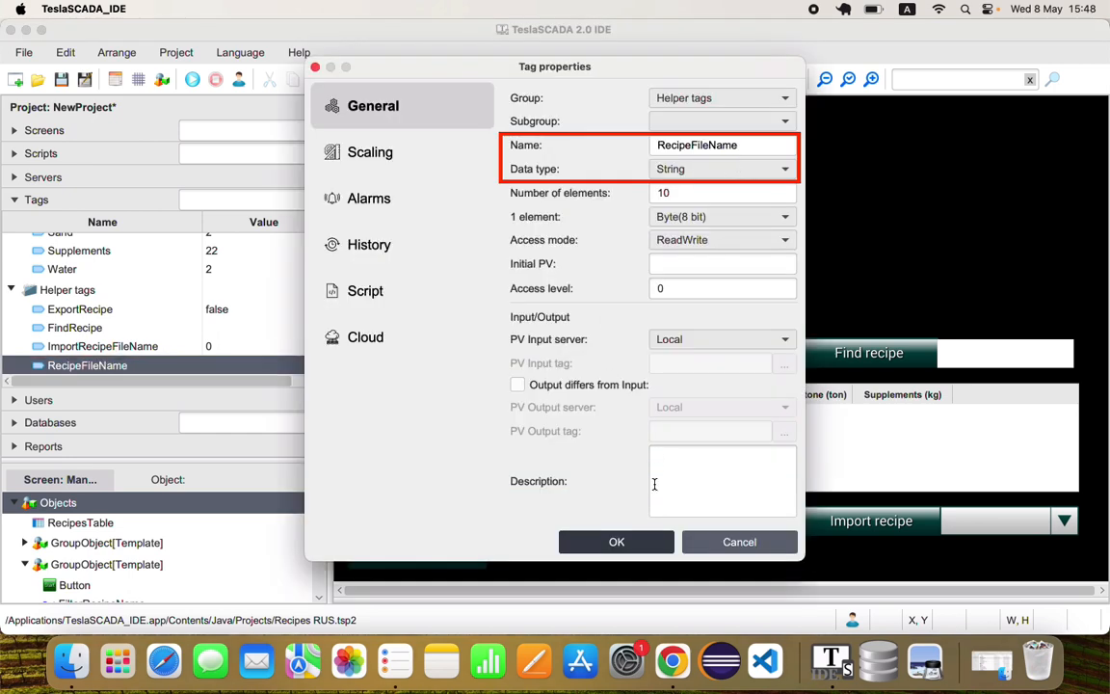
left_click(737, 542)
left_click(69, 310)
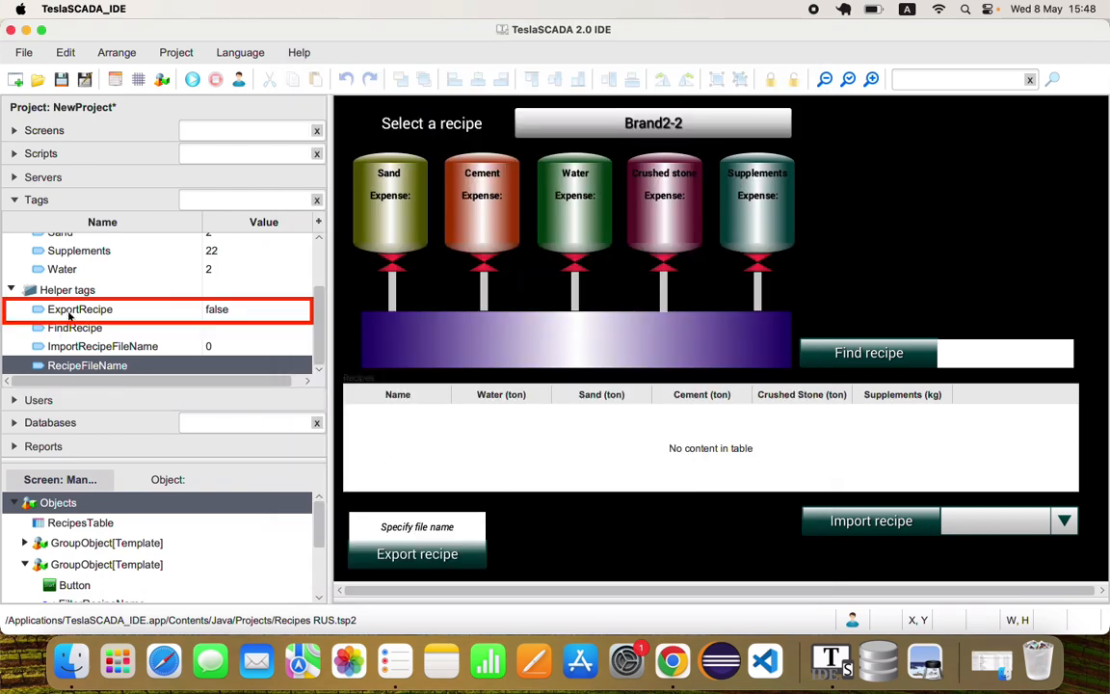
double_click(70, 310)
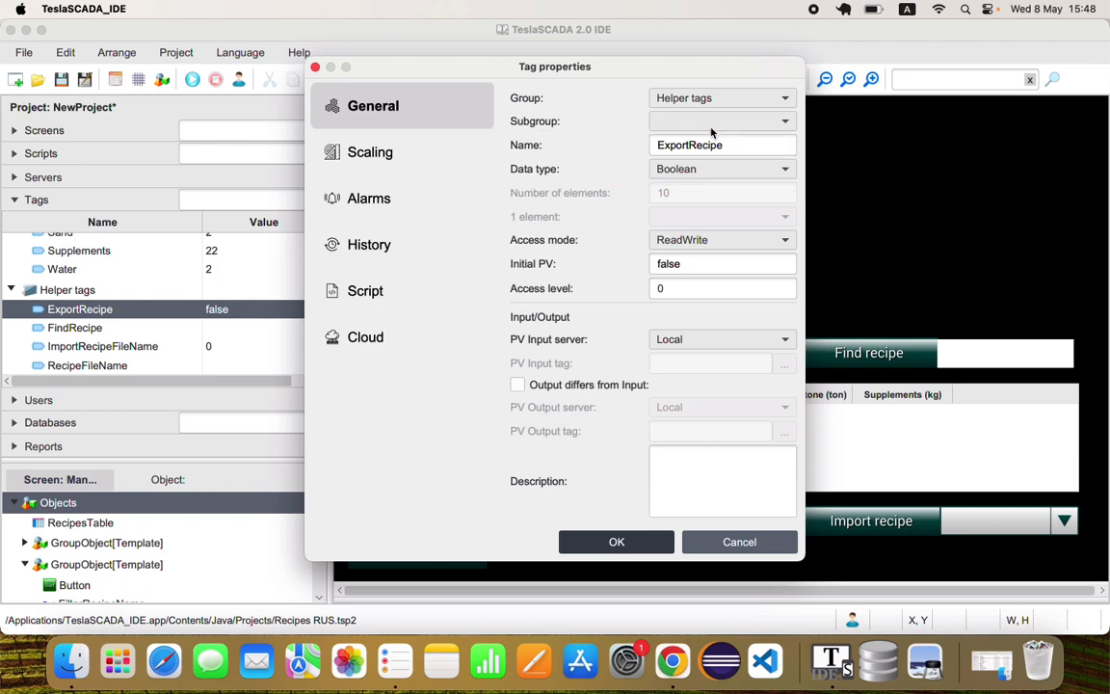
left_click(634, 539)
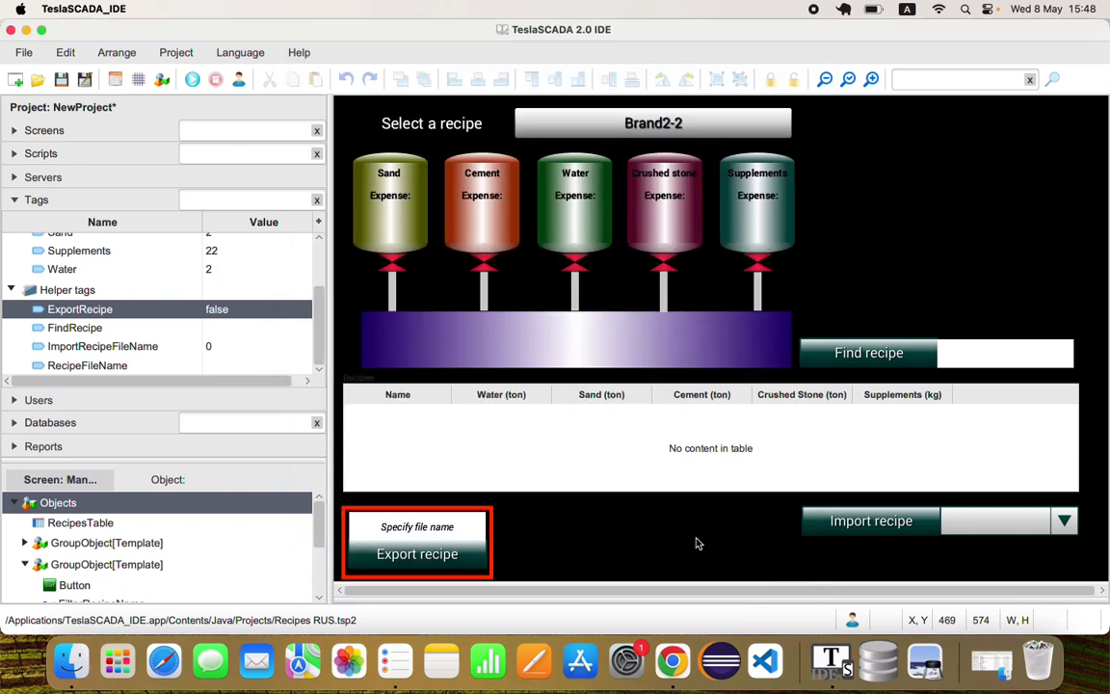
Examine the Output value and Text input properties of the ExportRecipeName field, and the properties of its Export recipe button
left_click(384, 528)
left_click(445, 536)
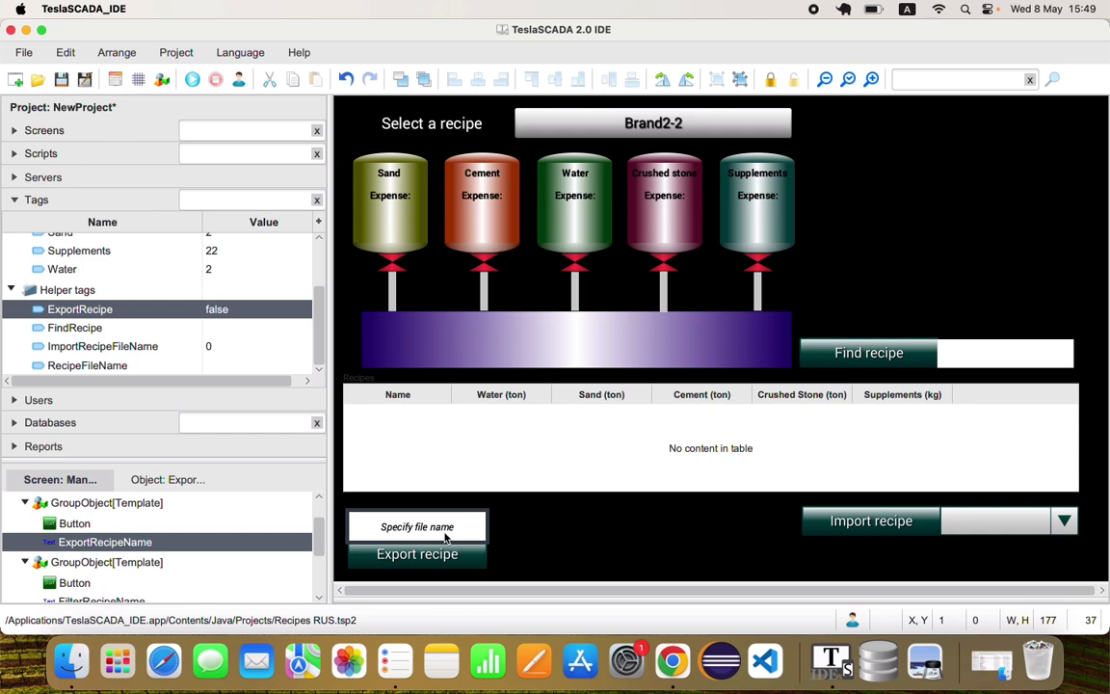
double_click(227, 542)
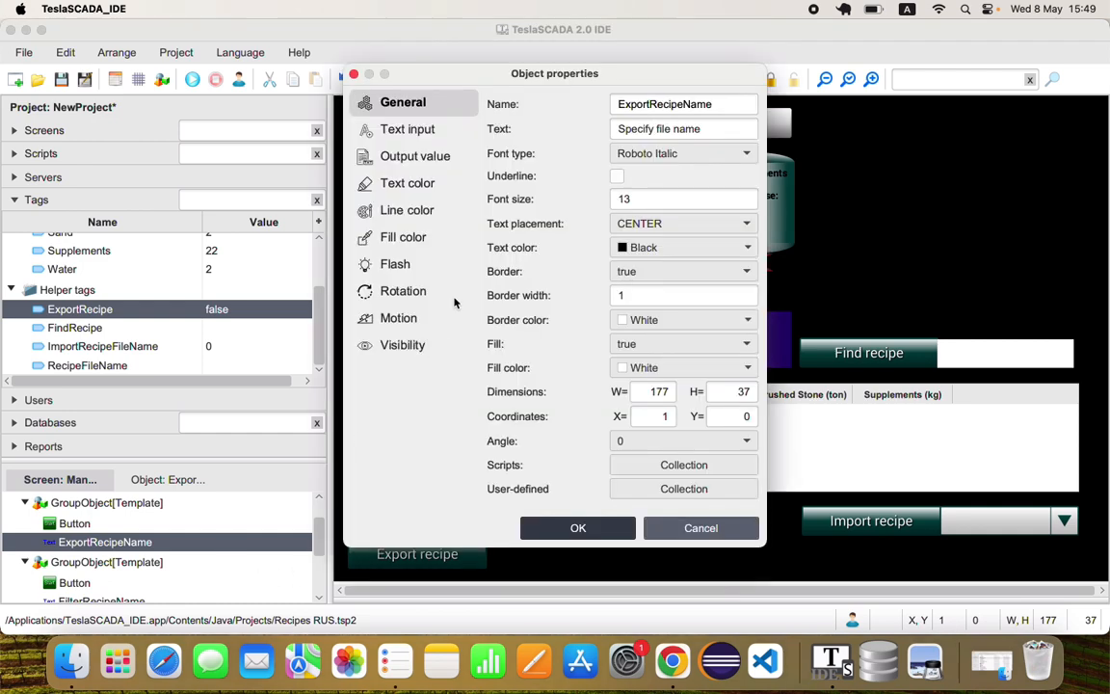
left_click(419, 160)
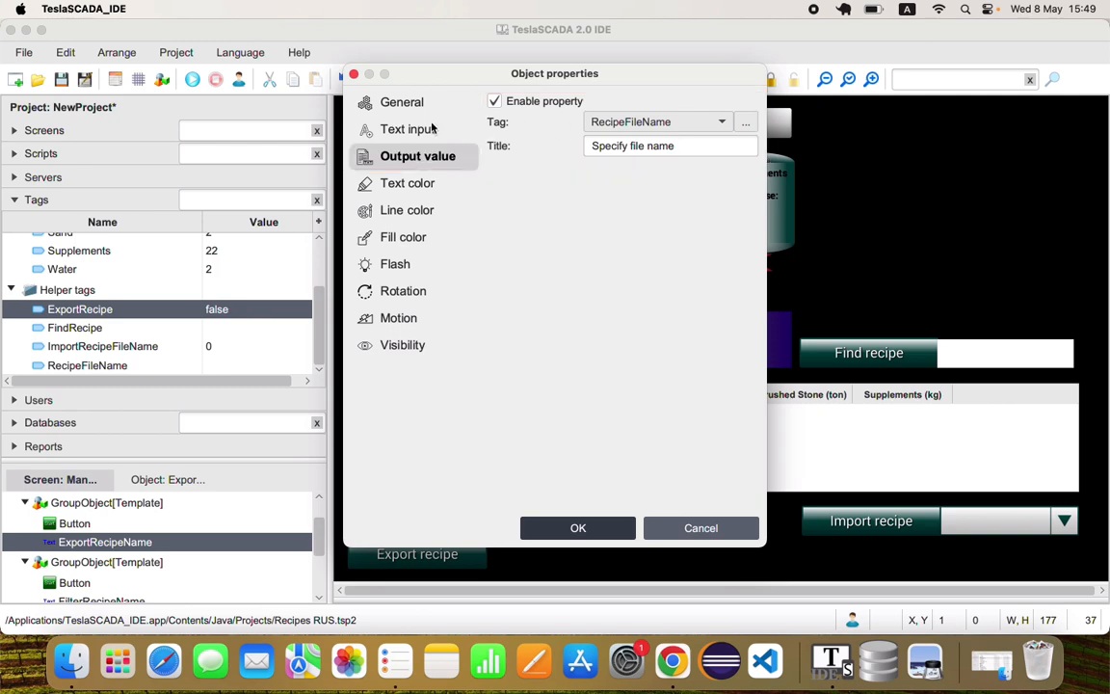
left_click(428, 128)
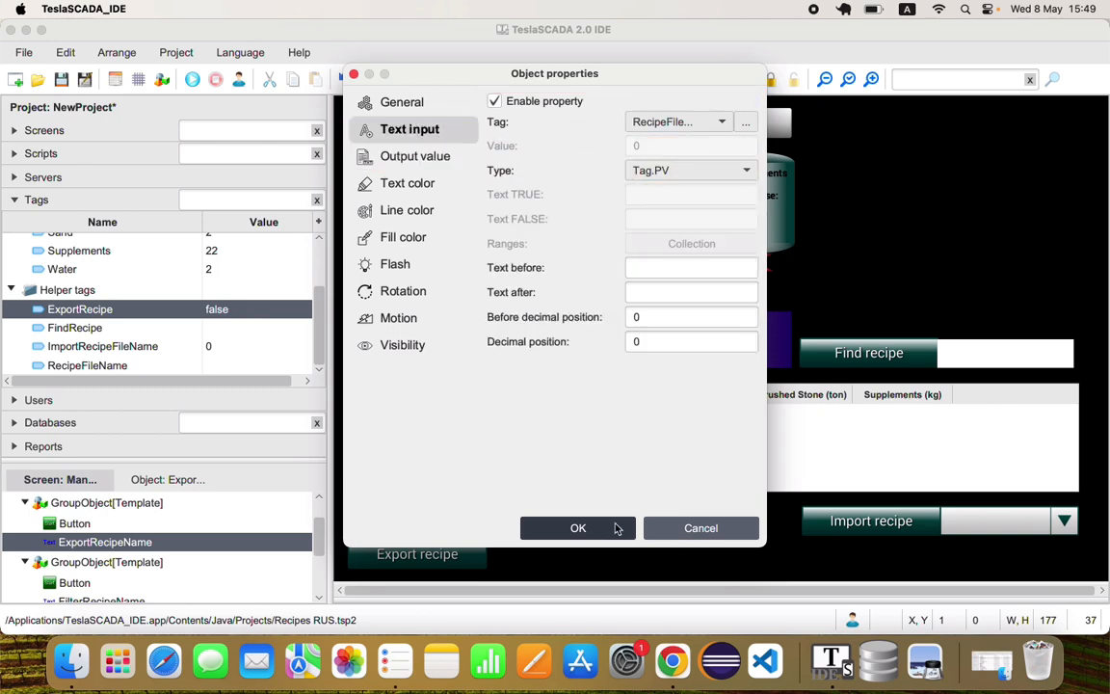
left_click(655, 528)
double_click(74, 523)
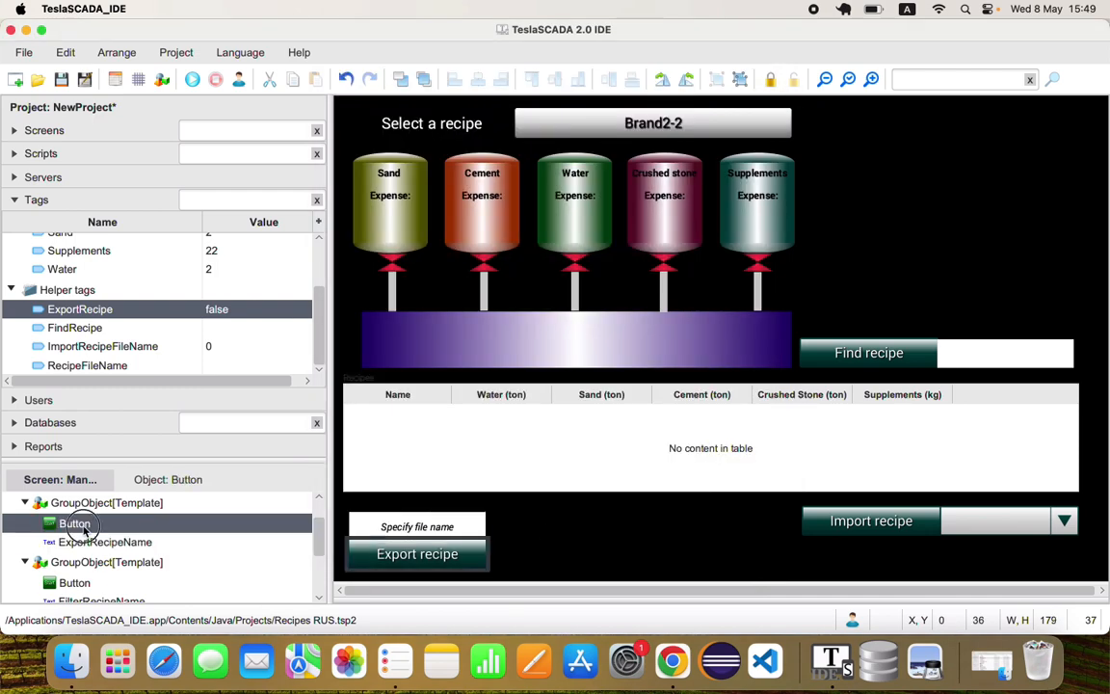
left_click(400, 147)
Open the ExportRecipe script and examine how it builds the CSV file name and exports ConcreteRecipes
left_click(64, 155)
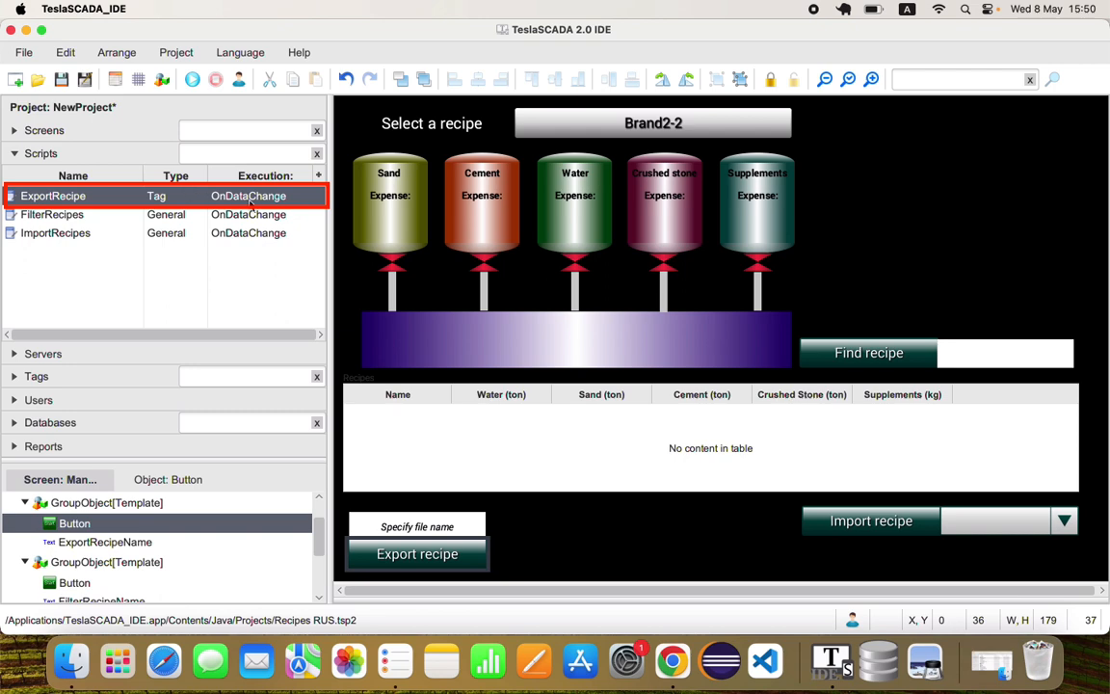
double_click(186, 202)
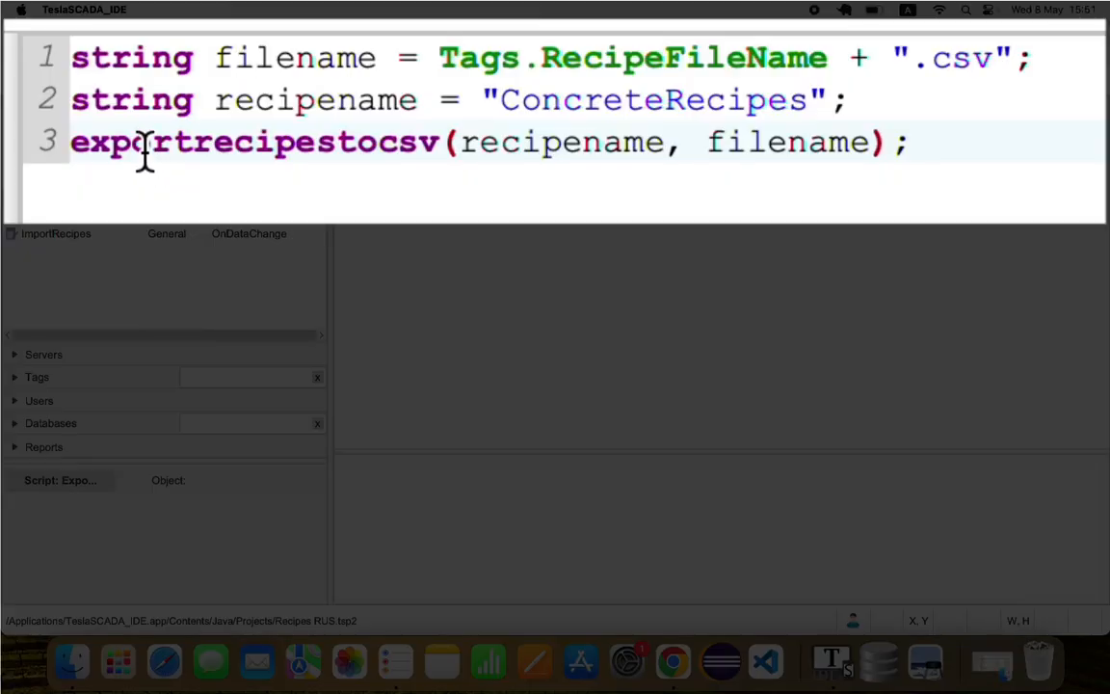
left_click(462, 130)
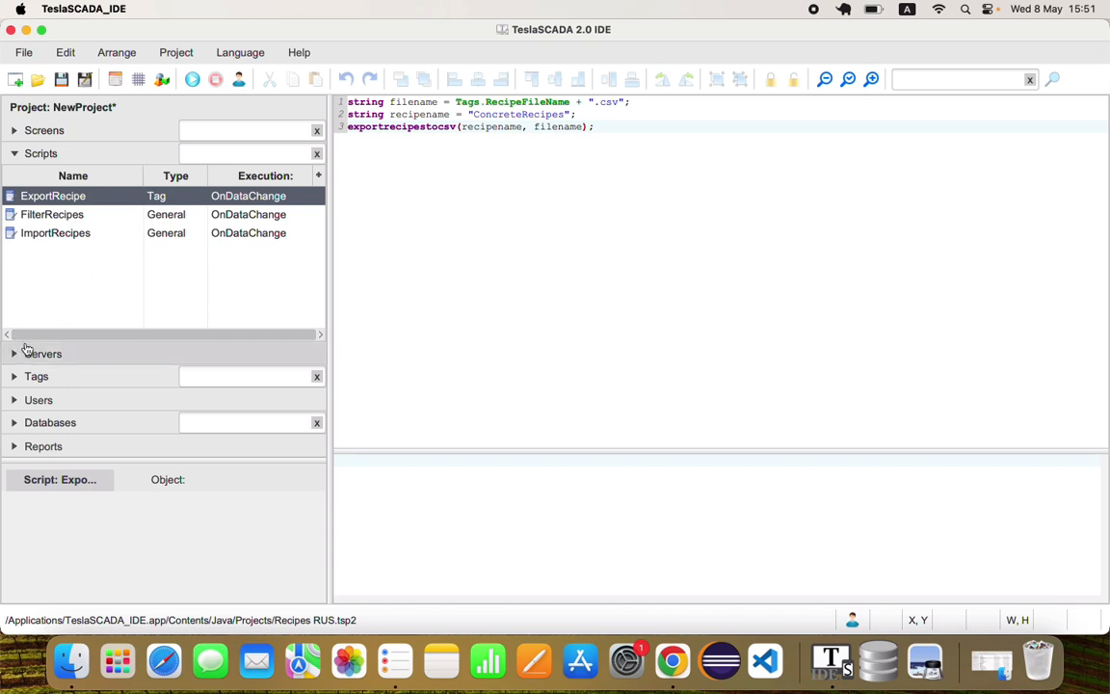
Check the Script properties of the ExportRecipe tag in the Helper tags group
left_click(45, 376)
scroll(58, 352, "down", 2)
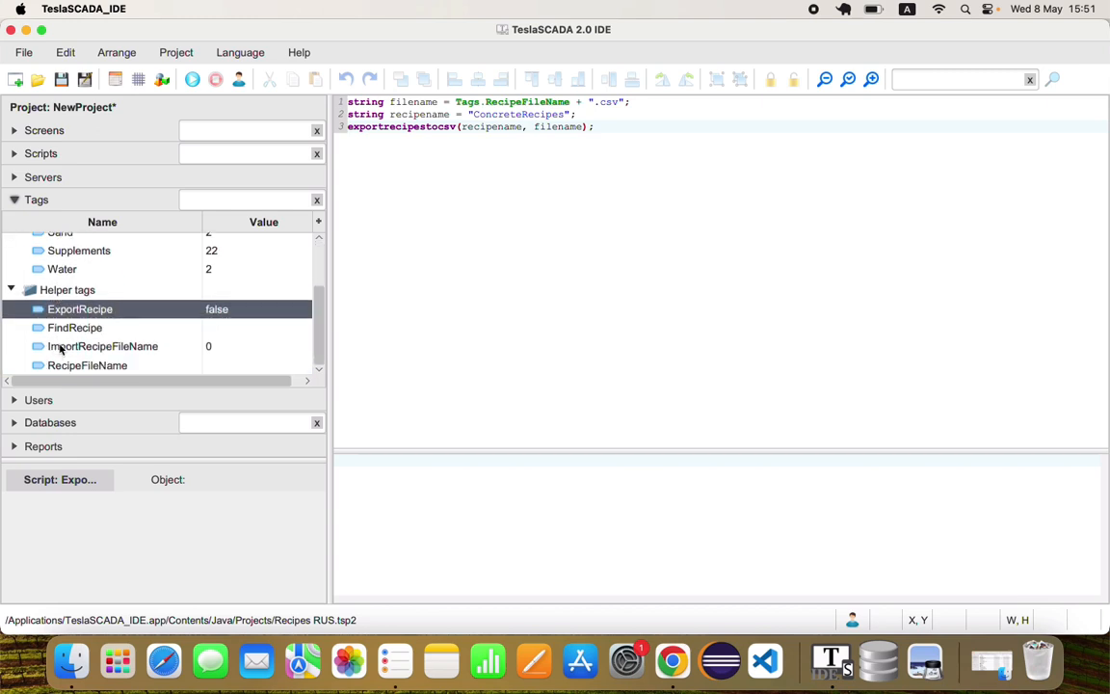
double_click(63, 308)
left_click(366, 292)
Check the Report folder path in the project's Events/History settings, leaving the settings without saving
left_click(108, 77)
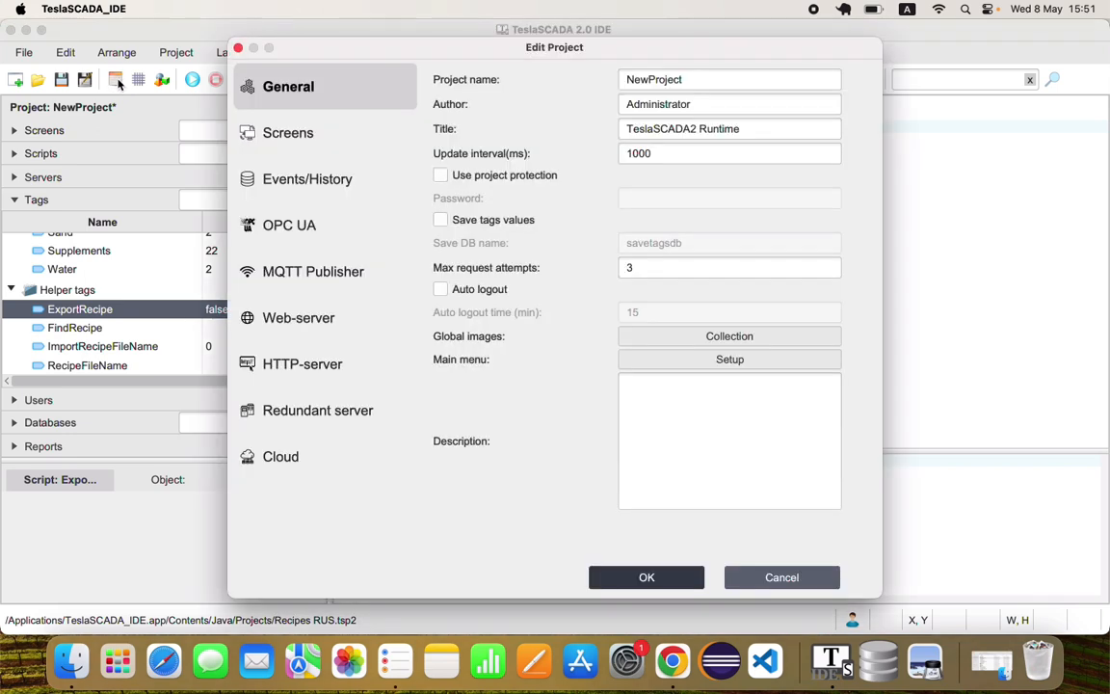
left_click(312, 183)
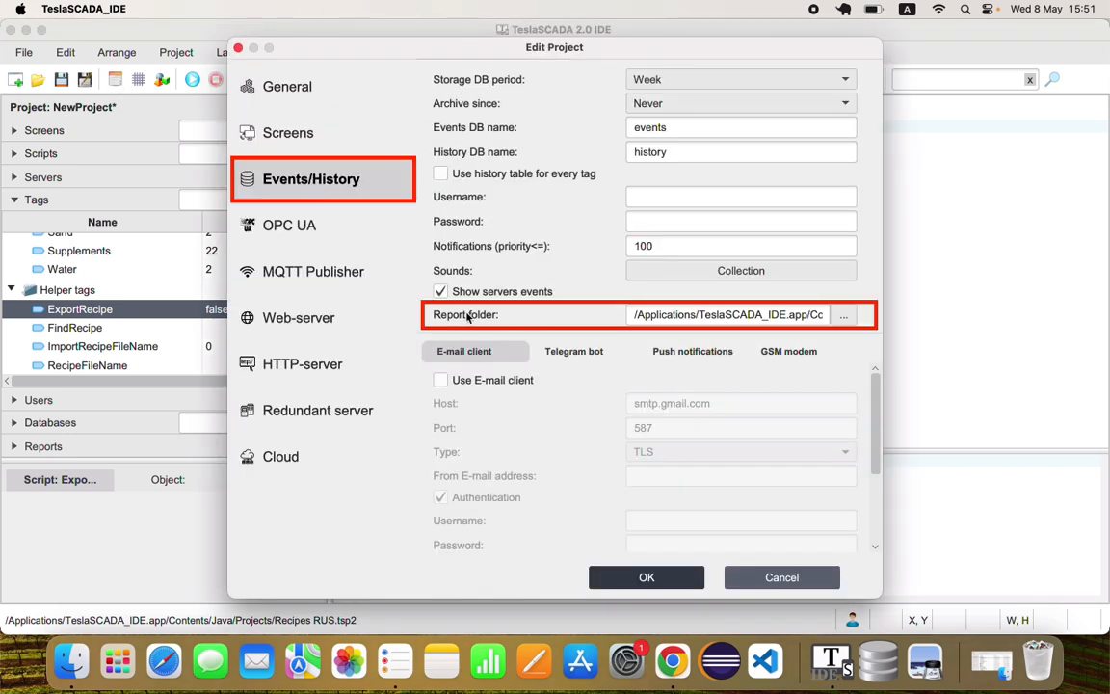
left_click_drag(633, 318, 903, 315)
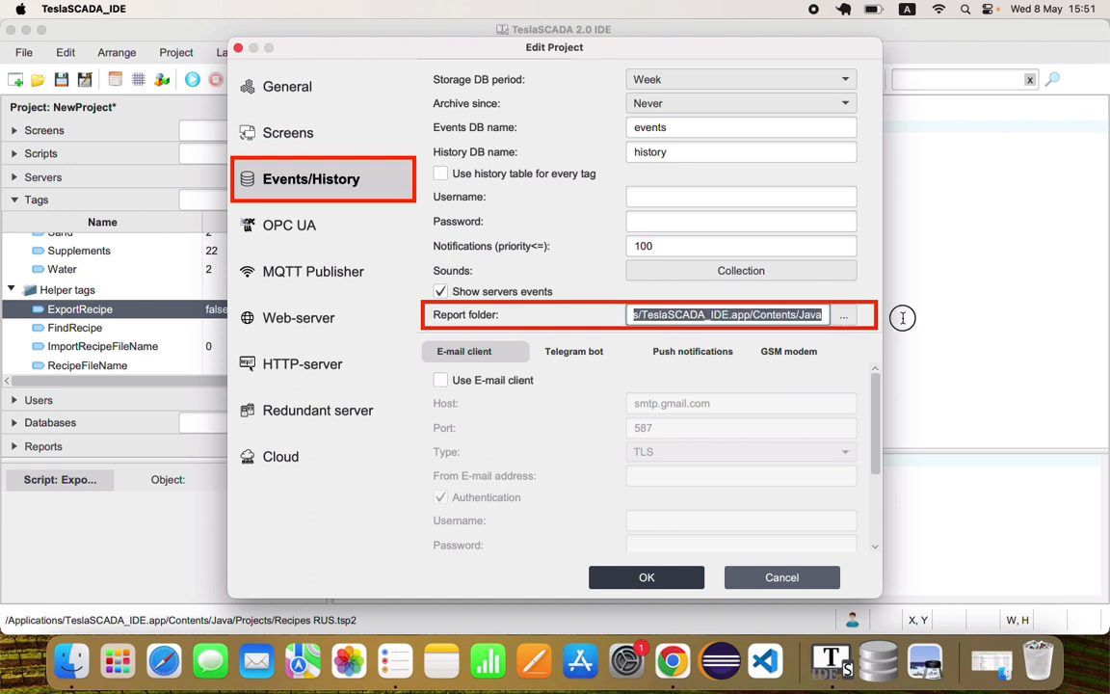
left_click(810, 584)
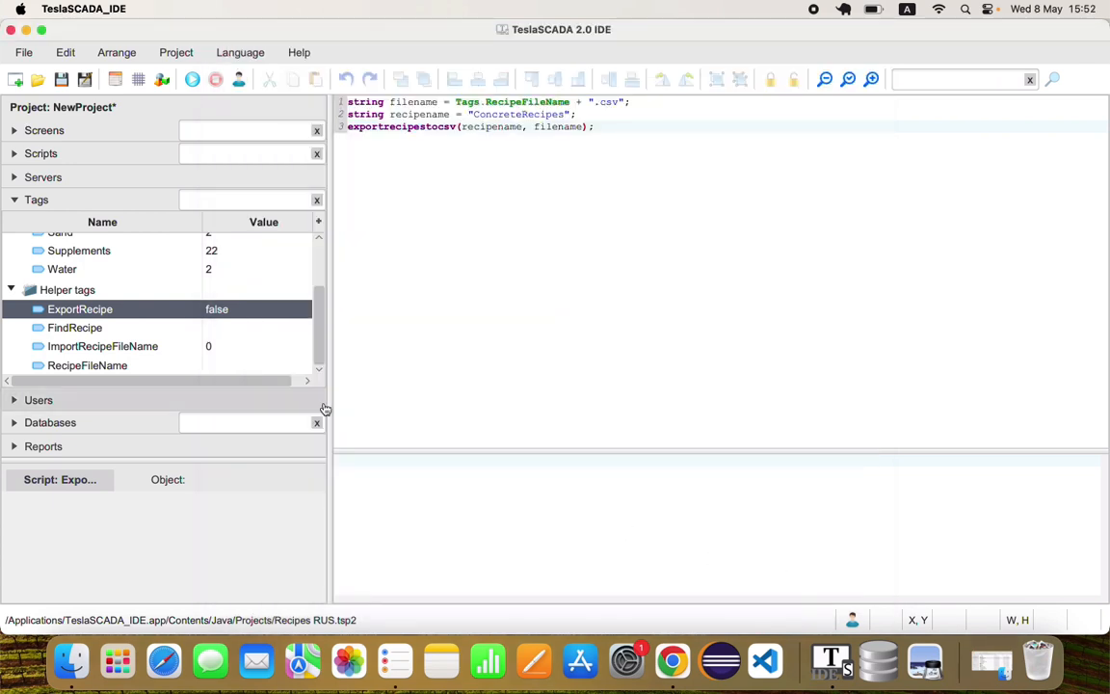
Reopen the Manufactory screen and run the simulation
left_click(53, 131)
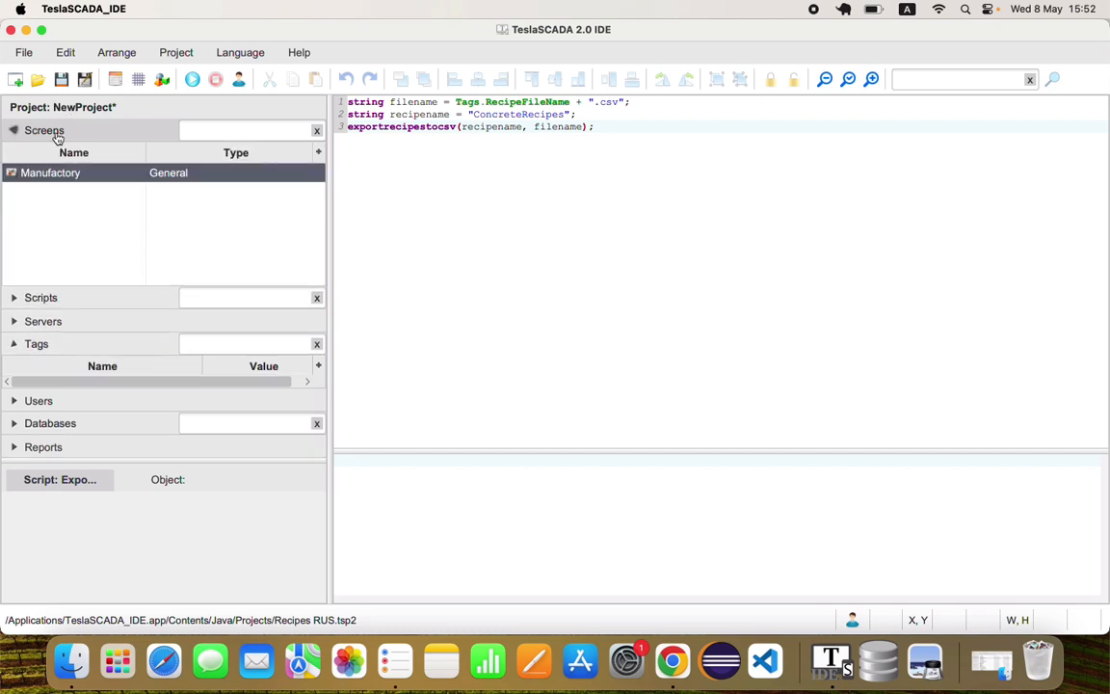
left_click(67, 180)
double_click(68, 180)
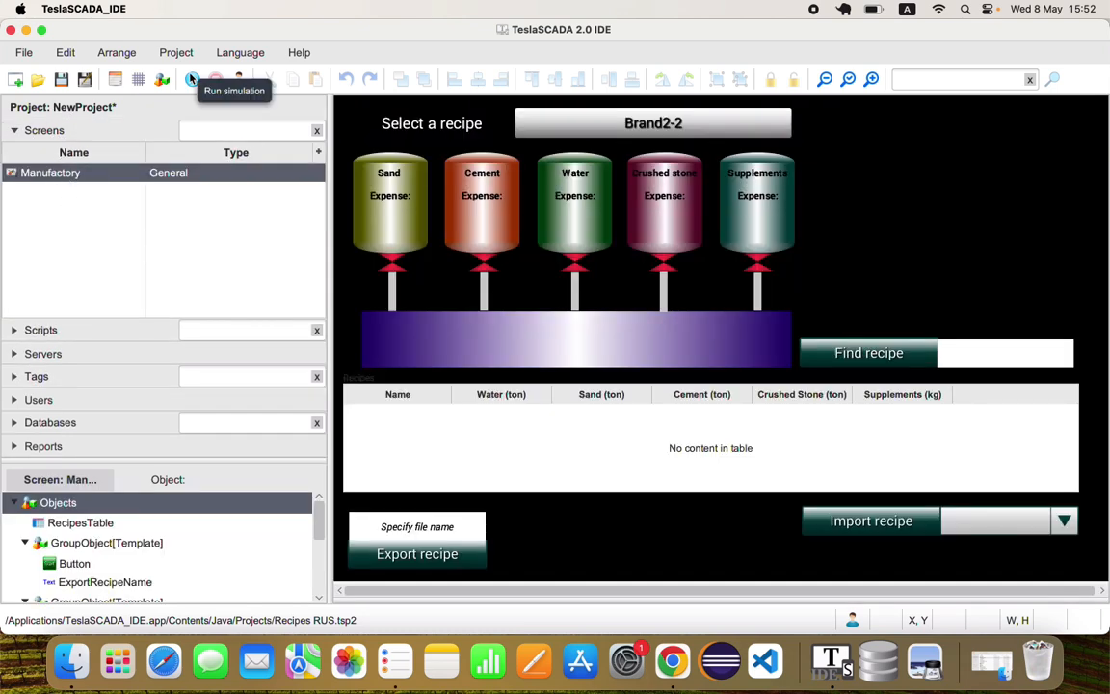
left_click(191, 79)
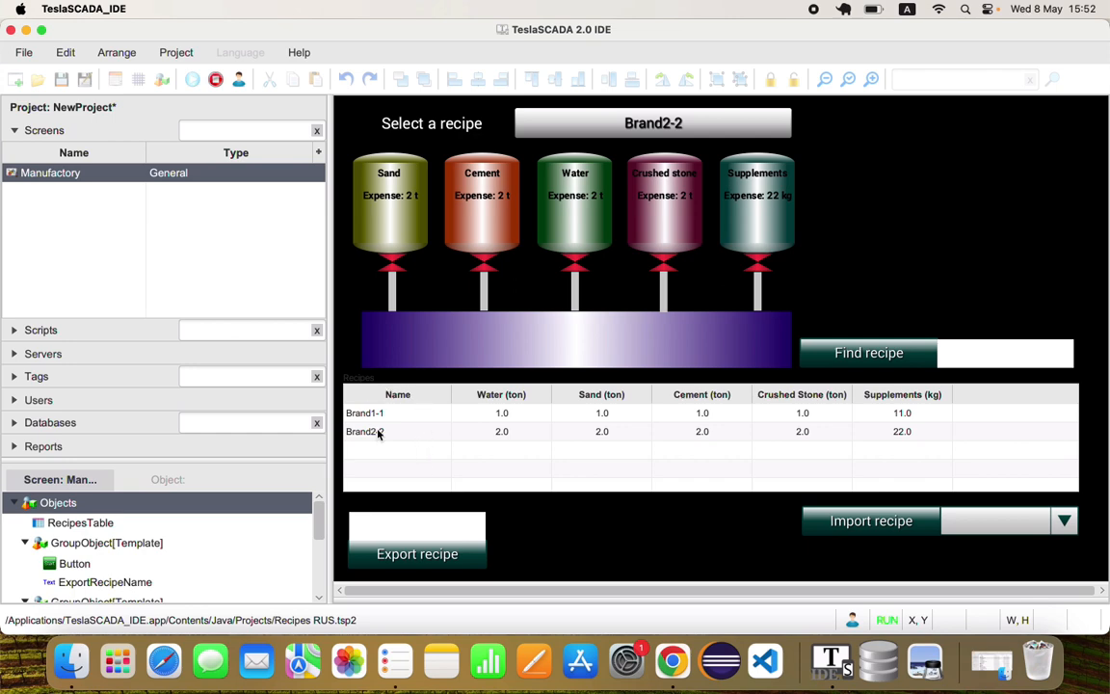
Set the export file name to OldRecipes and export the recipes
left_click(395, 535)
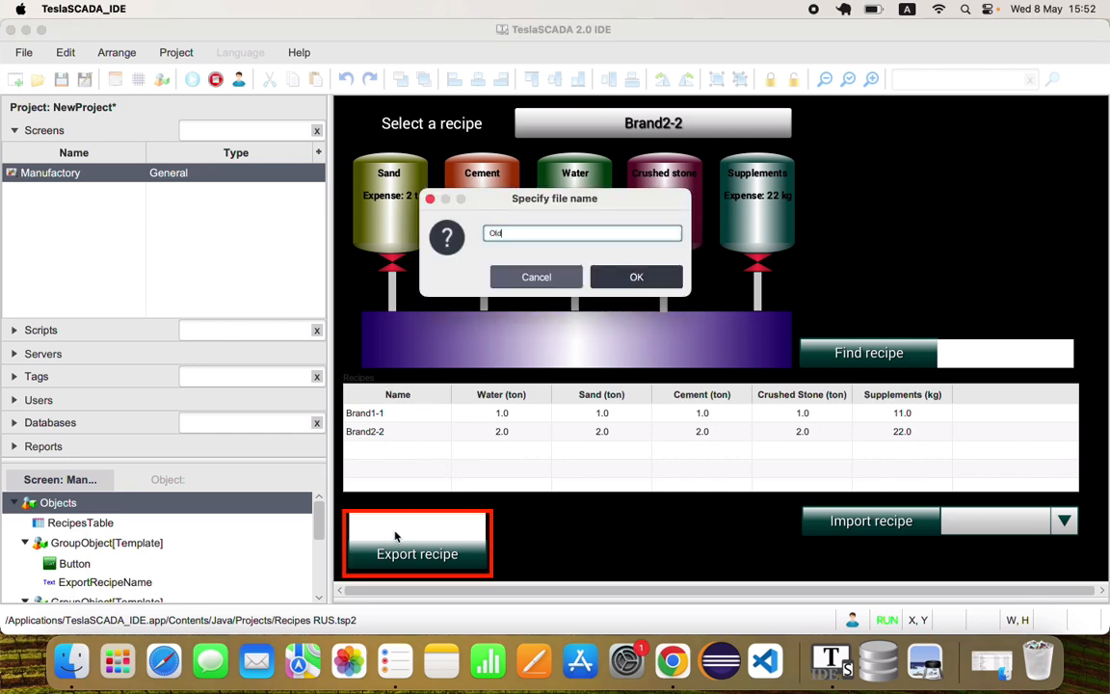
type("OldRecipes")
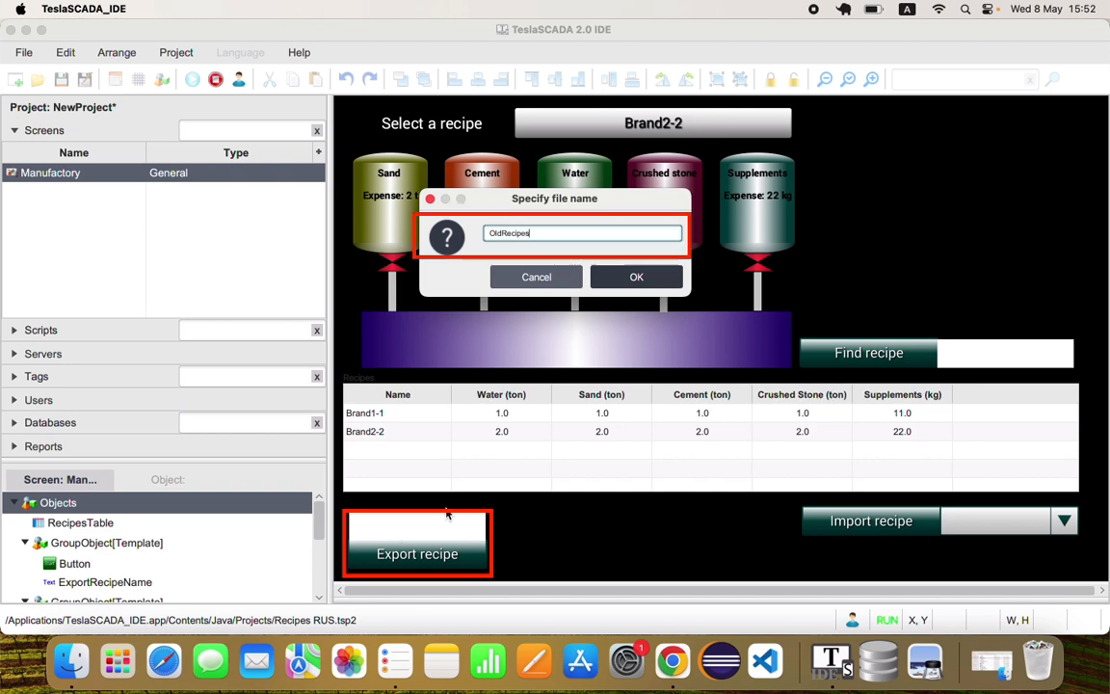
left_click(631, 278)
left_click(421, 552)
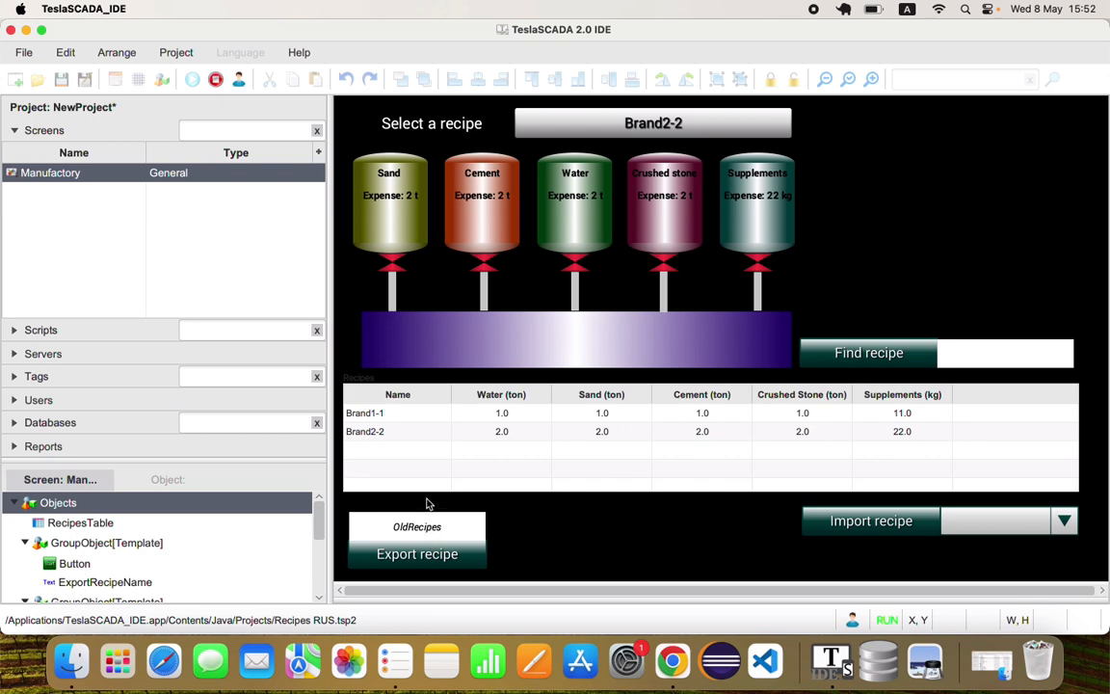
Delete the Brand1-1 and Brand2-2 recipes from the recipes table
right_click(380, 415)
left_click(413, 492)
right_click(392, 418)
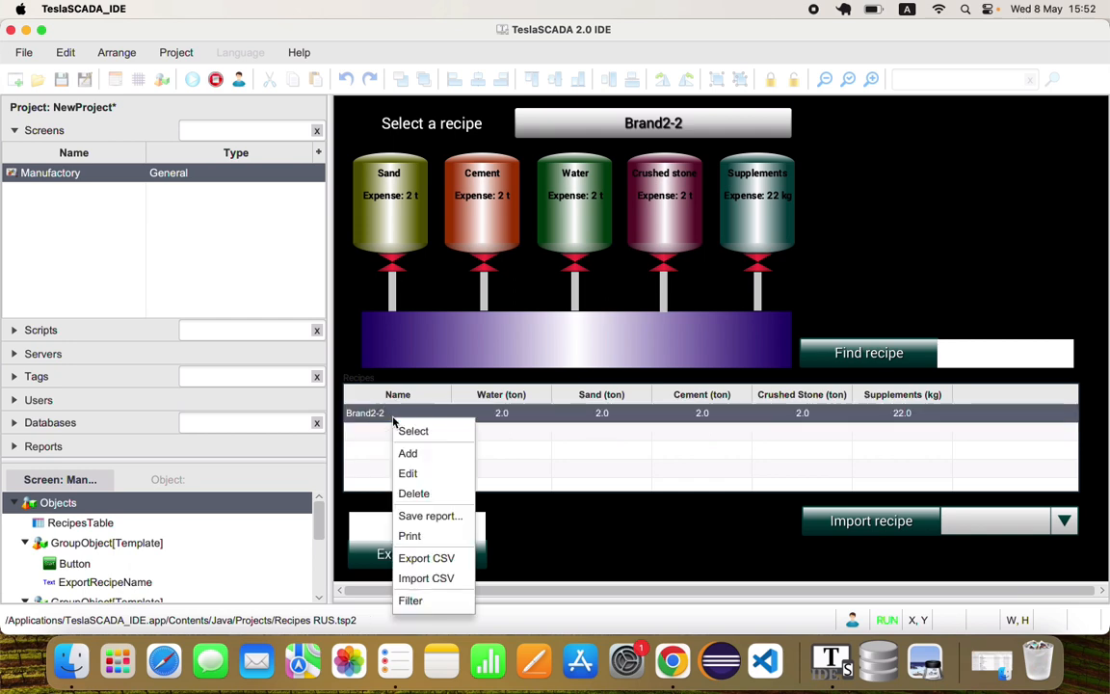
left_click(428, 493)
Add a recipe named Brand1 with water, sand, cement and crushed stone set to 11 and supplements set to 111
right_click(415, 435)
left_click(438, 471)
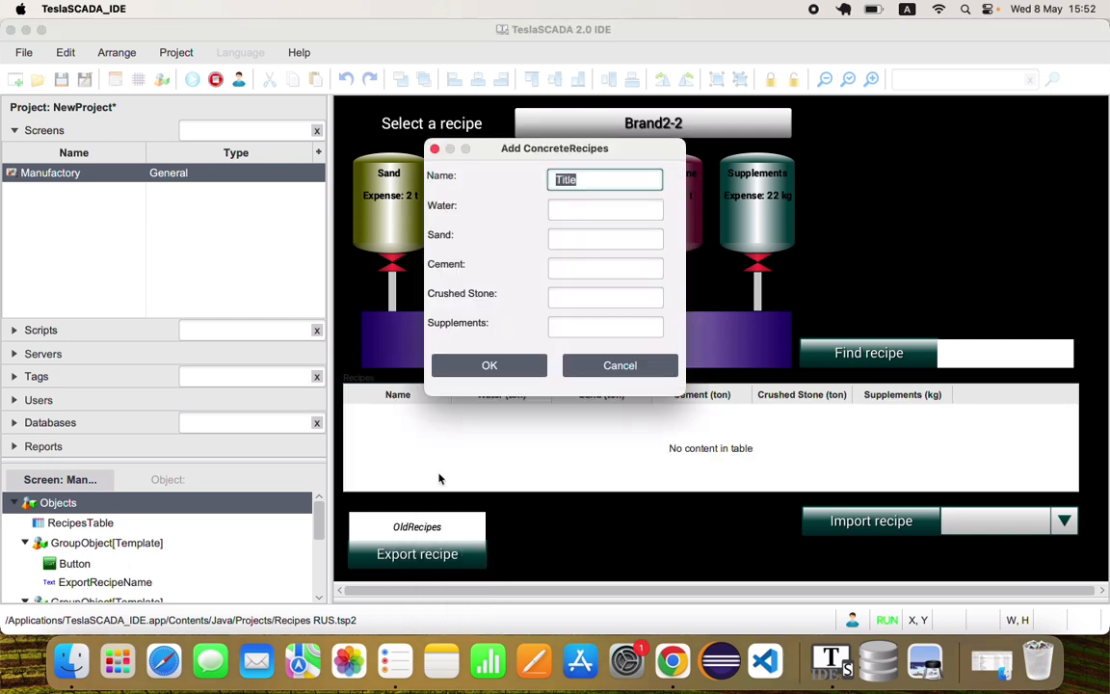
type("Brand1")
key("Tab")
type("11")
key("Tab")
type("11")
key("Tab")
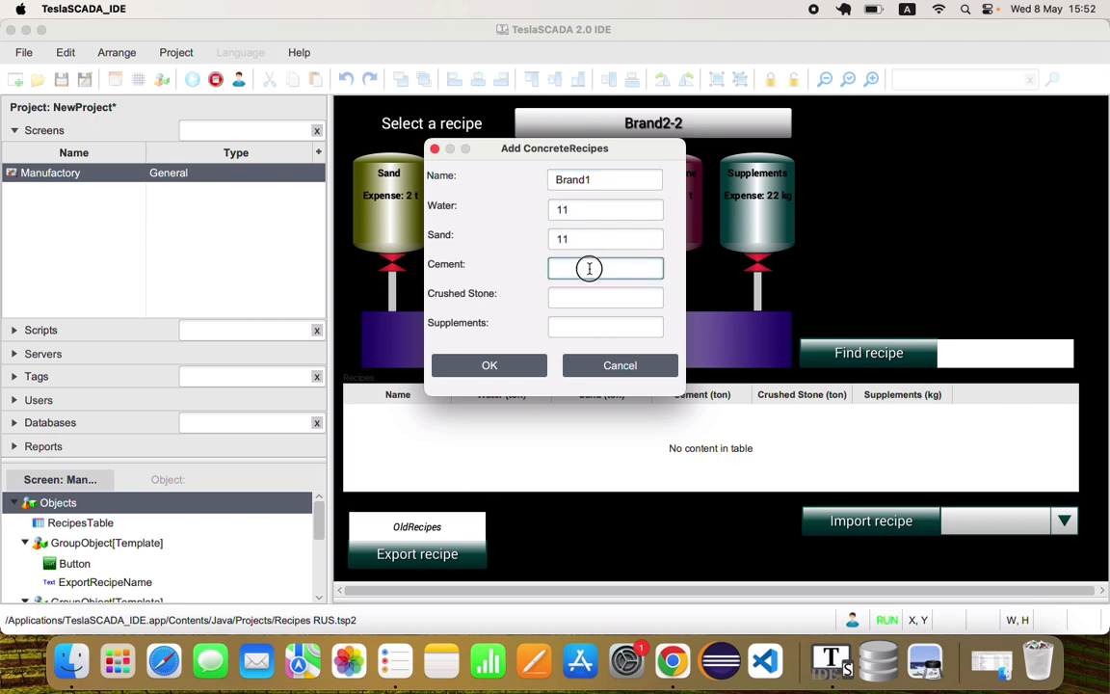
type("11")
key("Tab")
type("11")
key("Tab")
type("111")
left_click(486, 364)
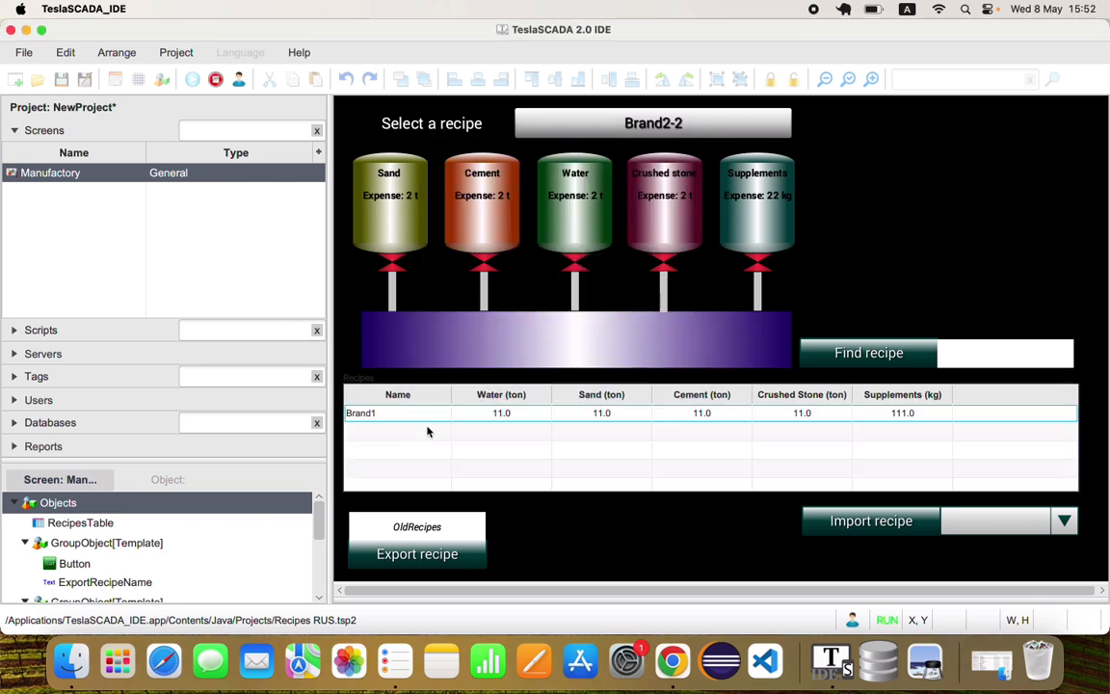
Add a recipe named Brand2 with water, sand, cement and crushed stone set to 22 and supplements set to 222
left_click(405, 422)
right_click(406, 422)
left_click(424, 455)
left_click(639, 181)
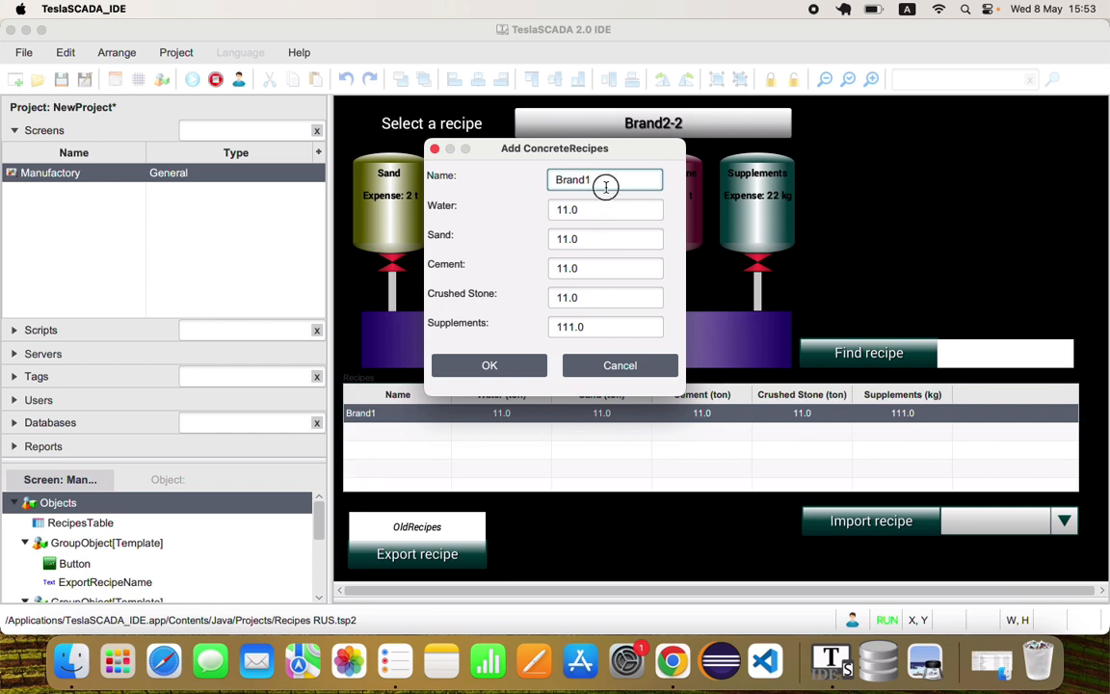
key("Tab")
type("22")
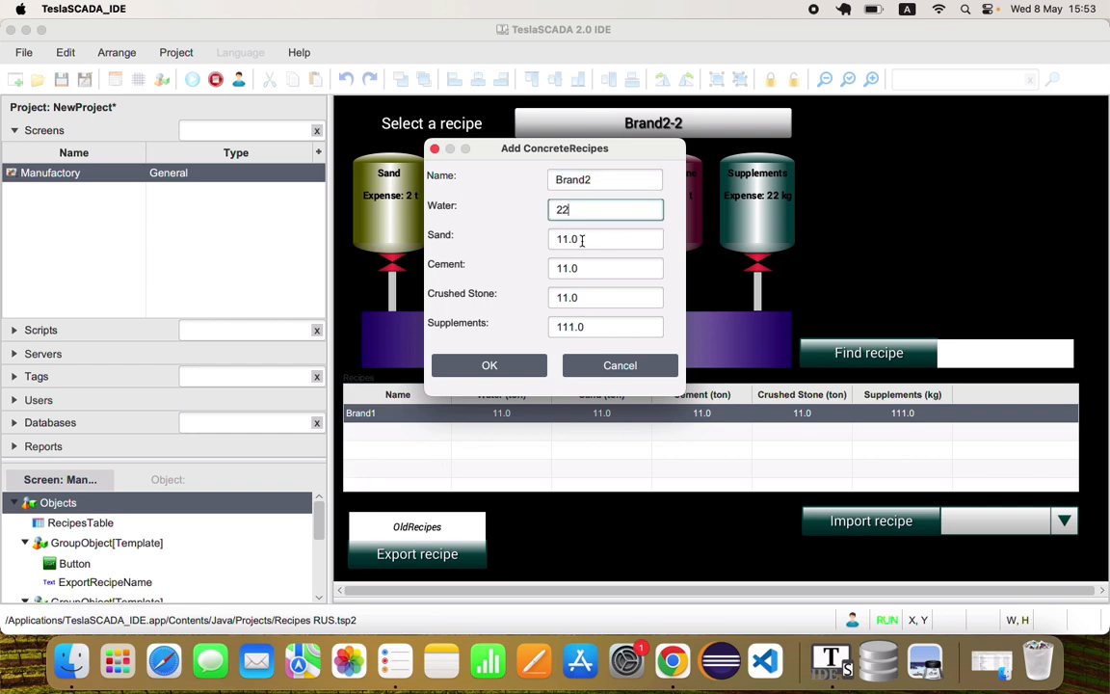
key("Tab")
type("22")
key("Tab")
type("22")
key("Tab")
type("22")
key("Tab")
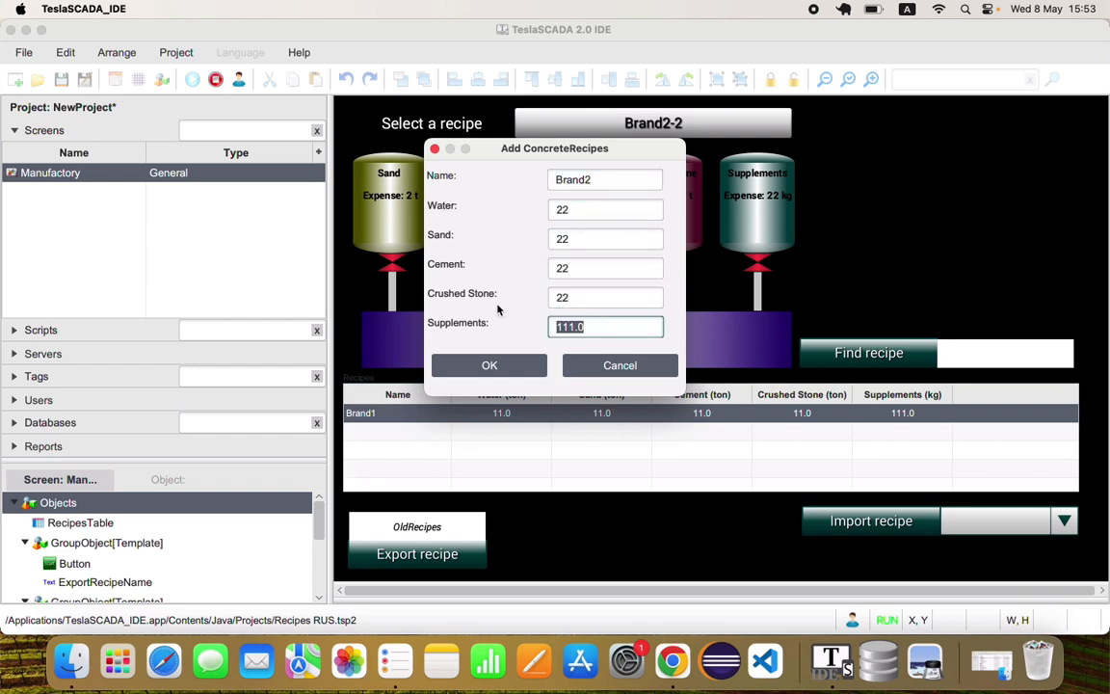
type("222")
left_click(458, 364)
Set the export file name to NewRecipes and export the recipes
left_click(398, 522)
left_click(506, 238)
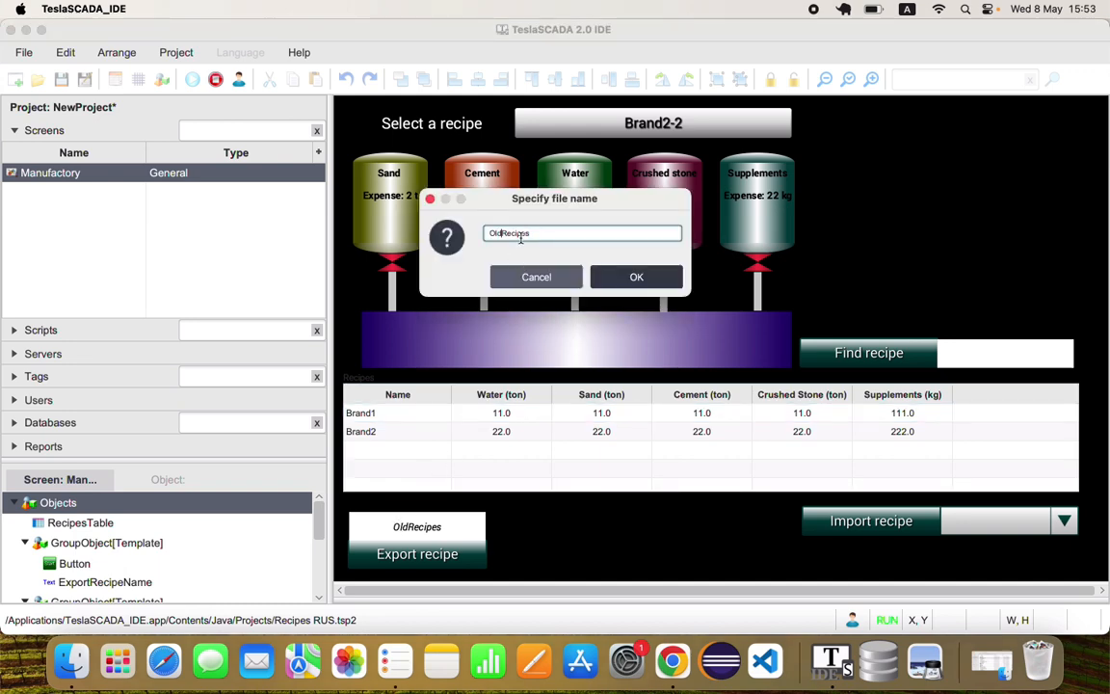
key("BackSpace")
key("BackSpace")
key("BackSpace")
type("New")
key("Return")
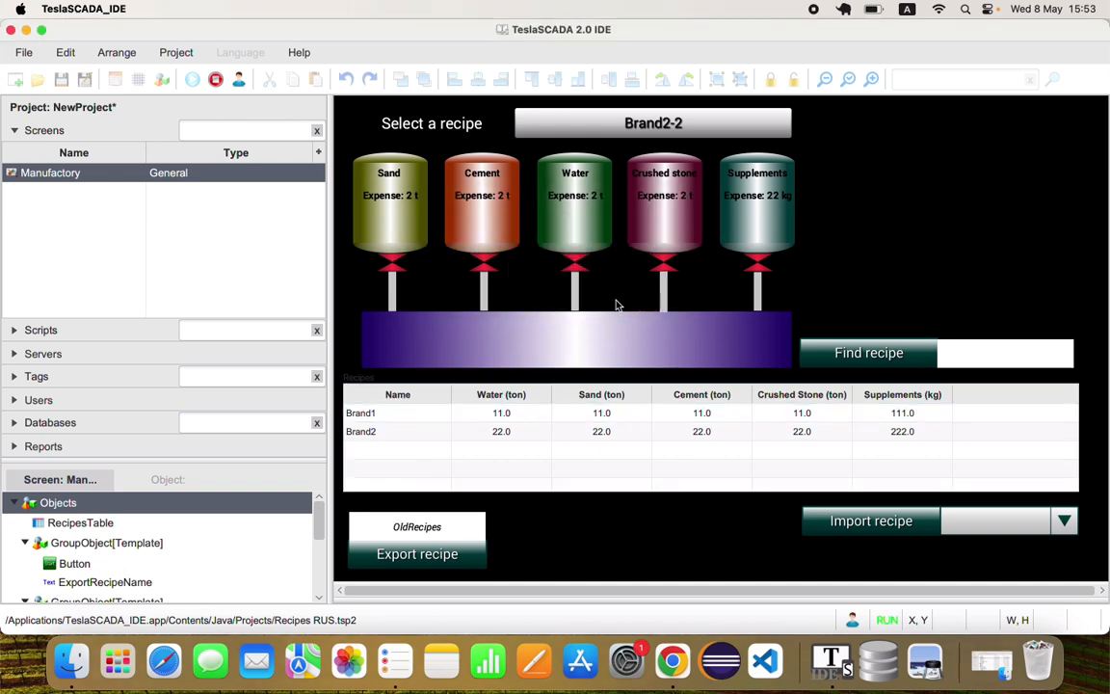
left_click(411, 555)
Switch to Finder, compare NewRecipes.csv and OldRecipes.csv from the Reports folder side by side, and close both files and the folder
left_click(75, 655)
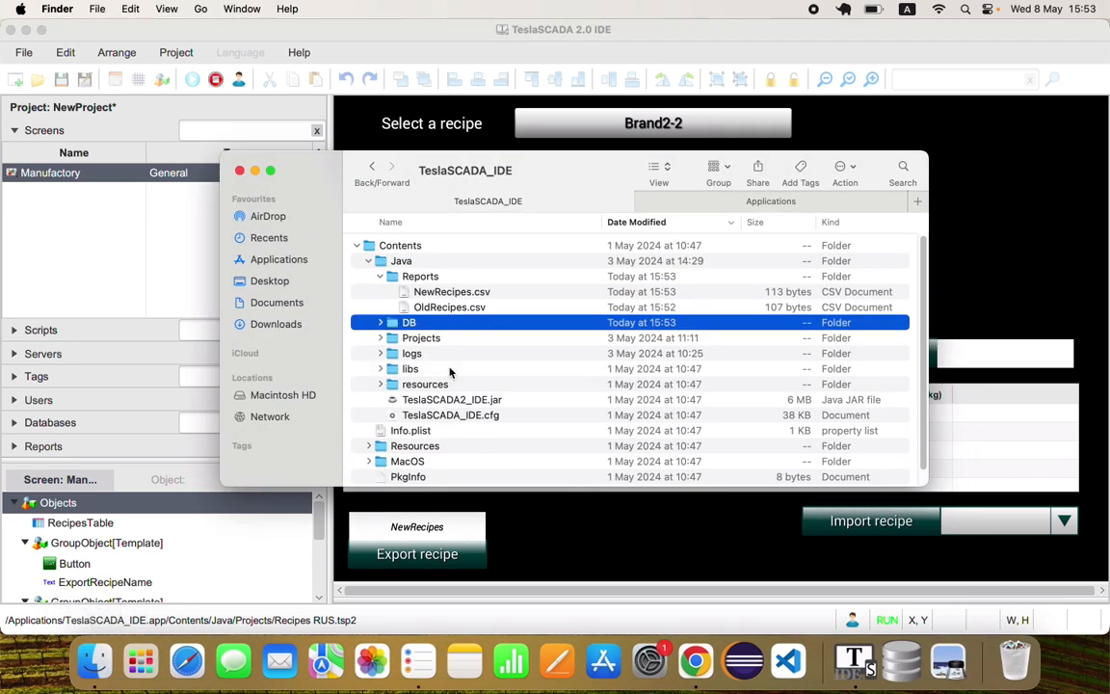
double_click(451, 293)
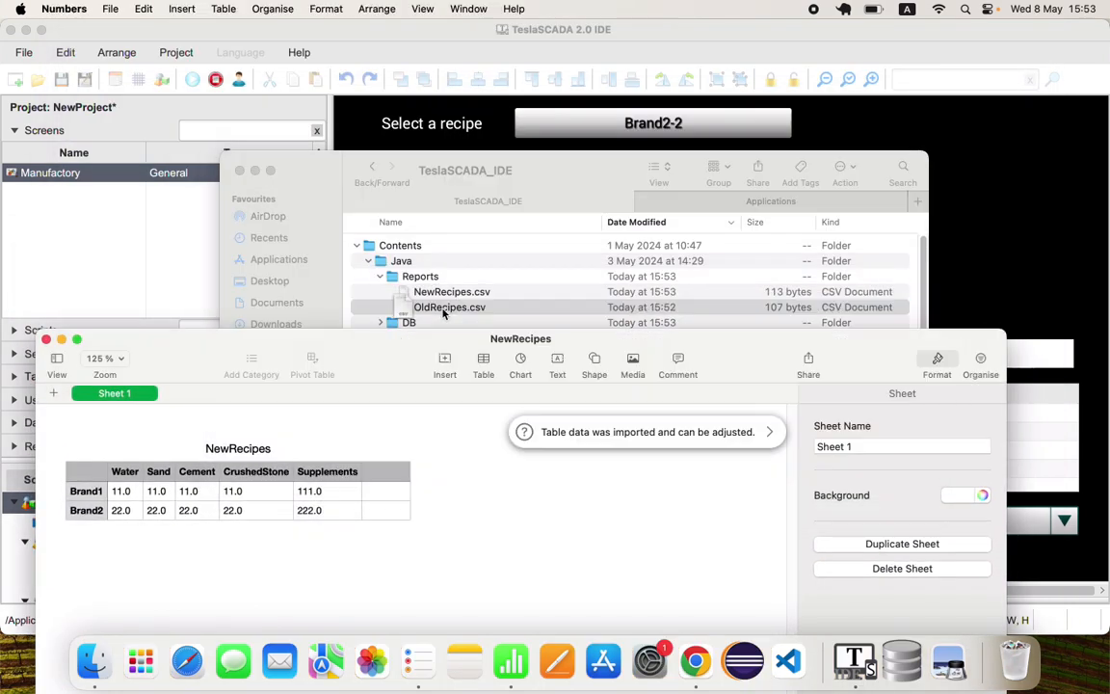
double_click(443, 308)
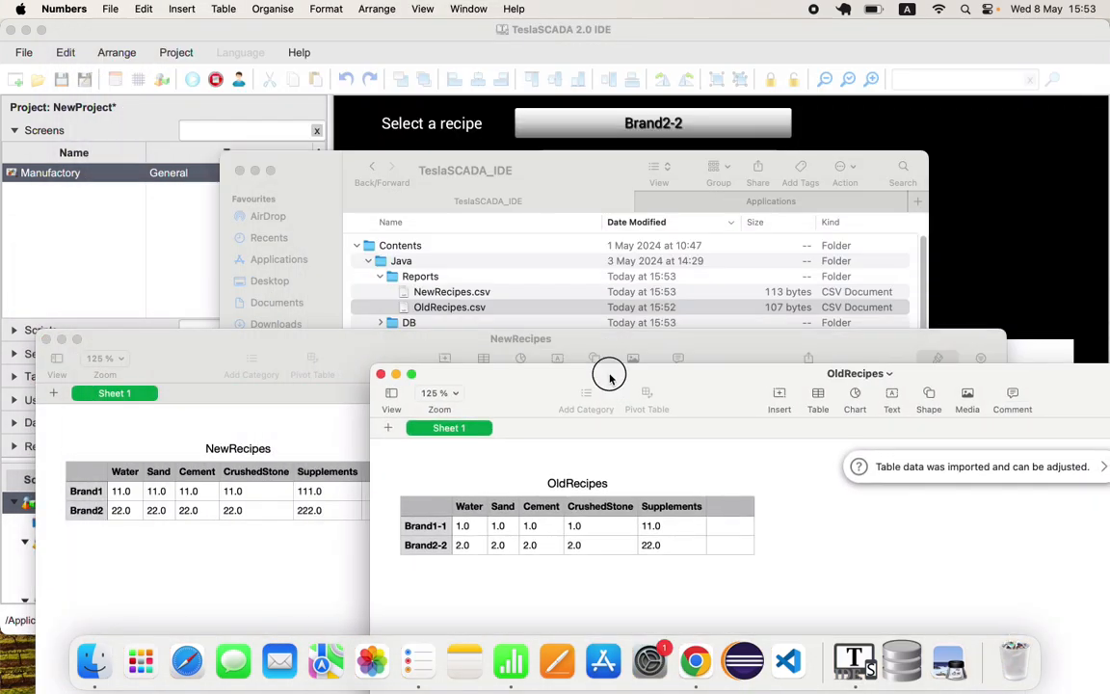
left_click_drag(607, 371, 676, 337)
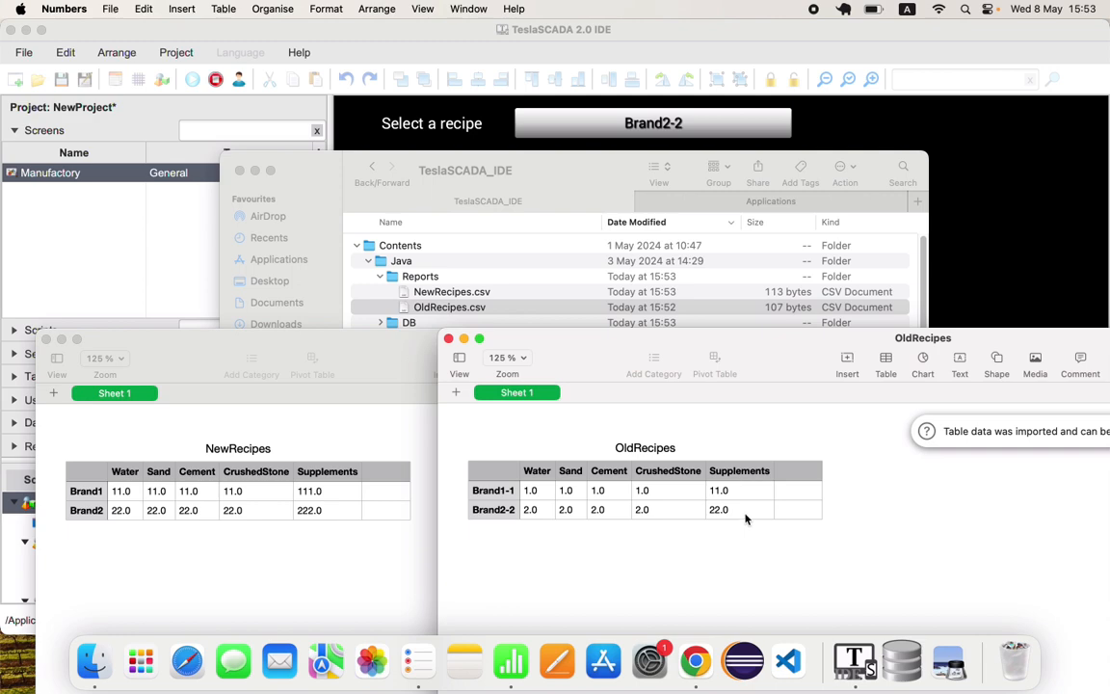
left_click(449, 339)
left_click(44, 338)
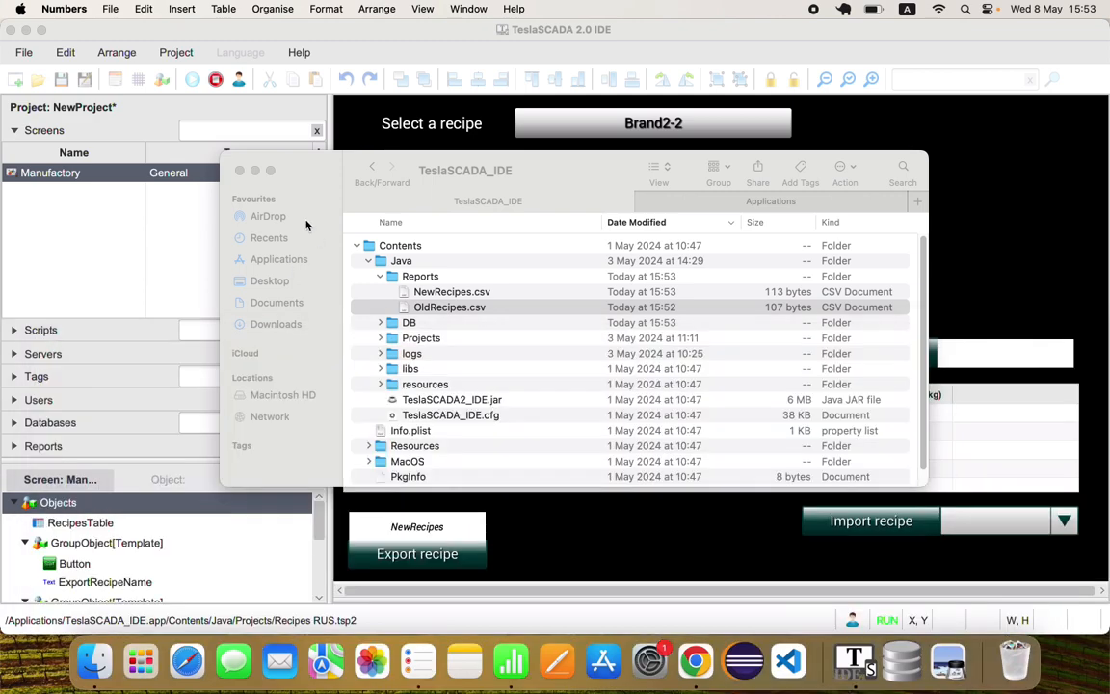
left_click(239, 170)
Stop the simulation and check the Import CSV option for the ConcreteRecipes database
left_click(215, 81)
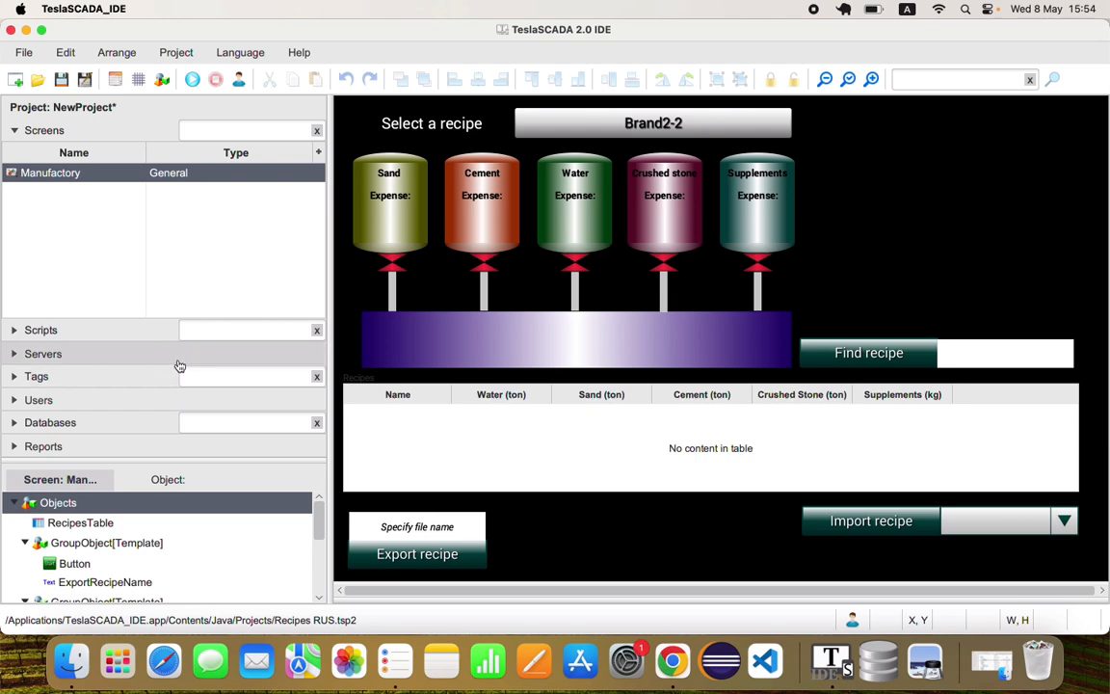
left_click(108, 427)
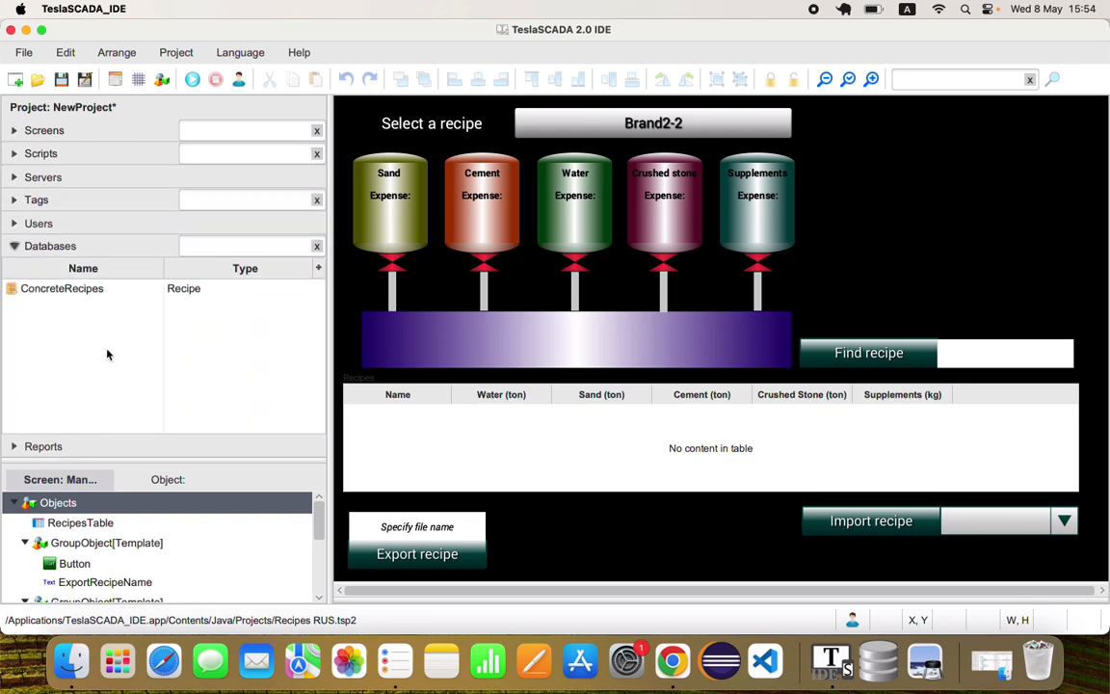
right_click(87, 326)
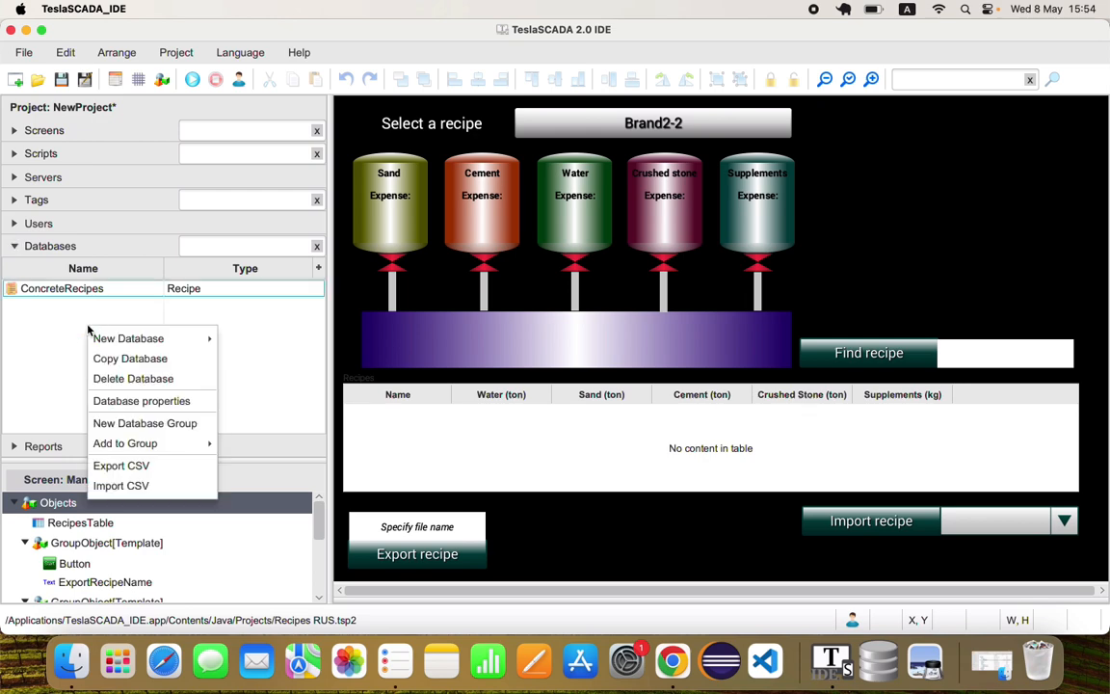
left_click(150, 485)
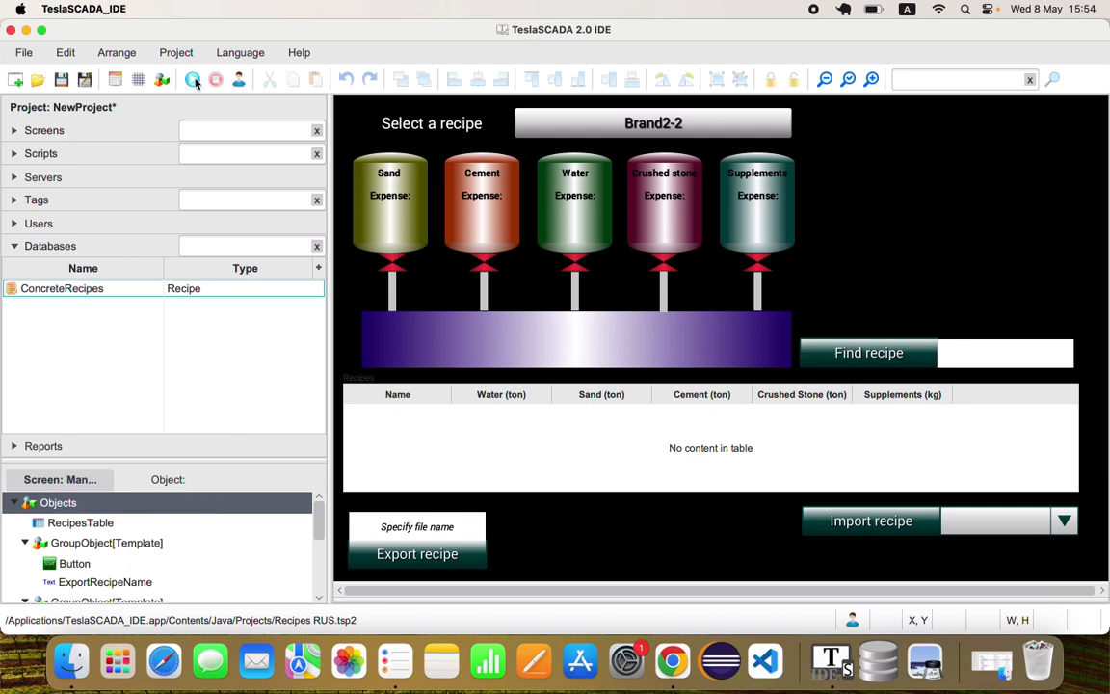
Run the simulation to check the recipes table's Import CSV option, and stop it again
left_click(164, 77)
right_click(604, 451)
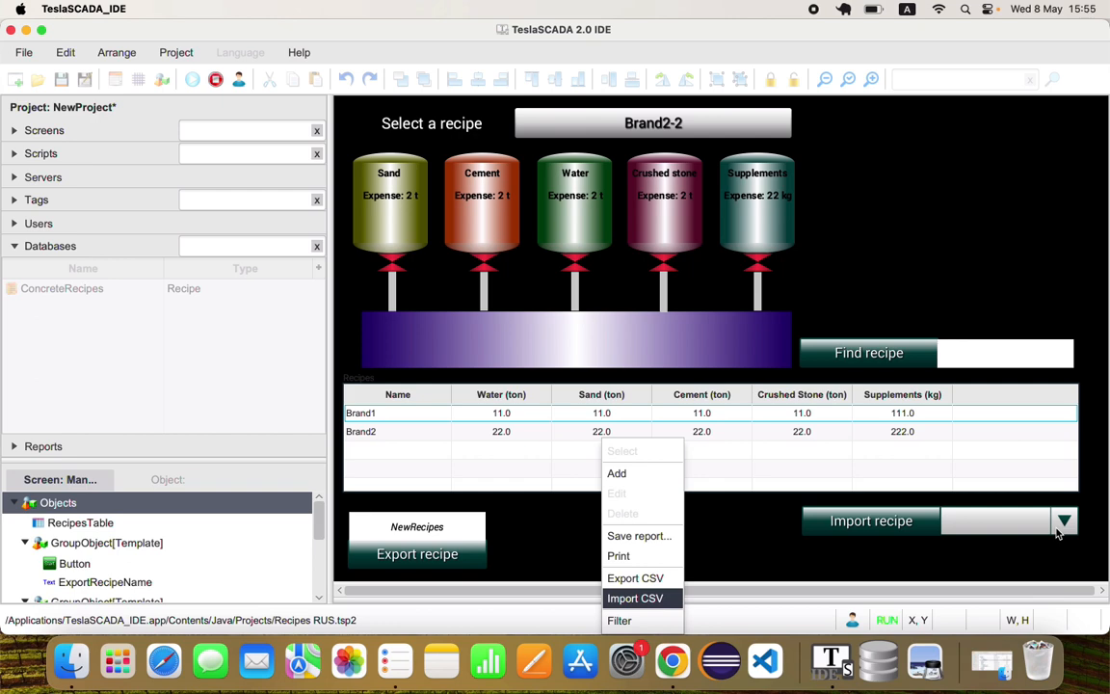
left_click(215, 79)
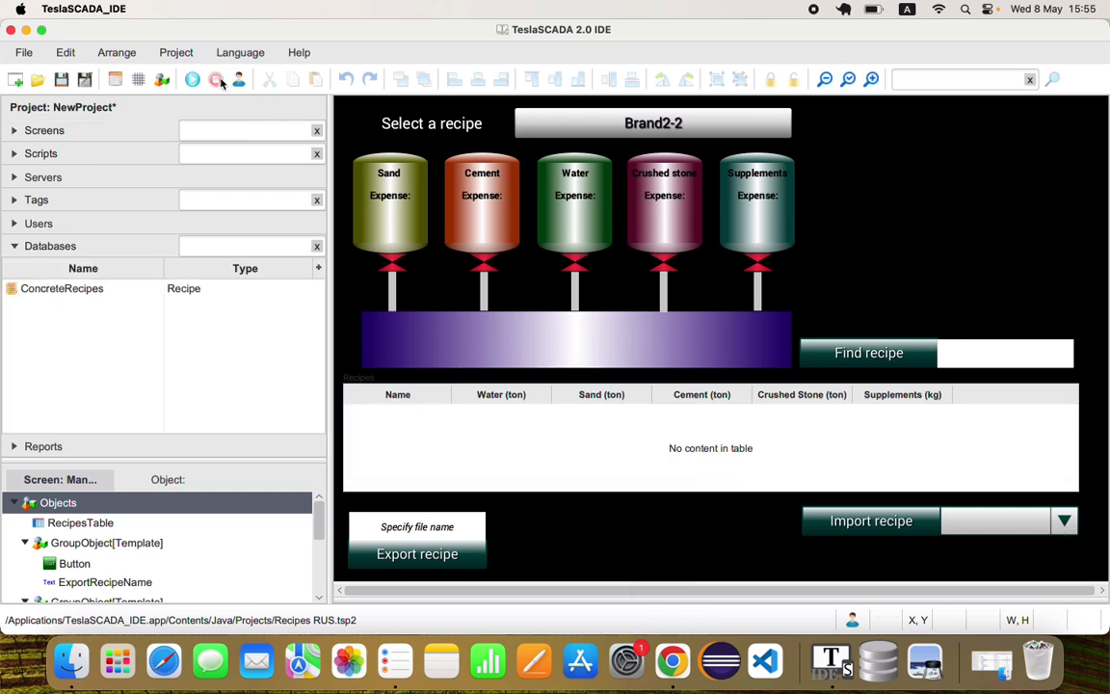
Check the general properties of the ImportRecipeFileName tag in the Helper tags group, leaving them without saving
left_click(95, 200)
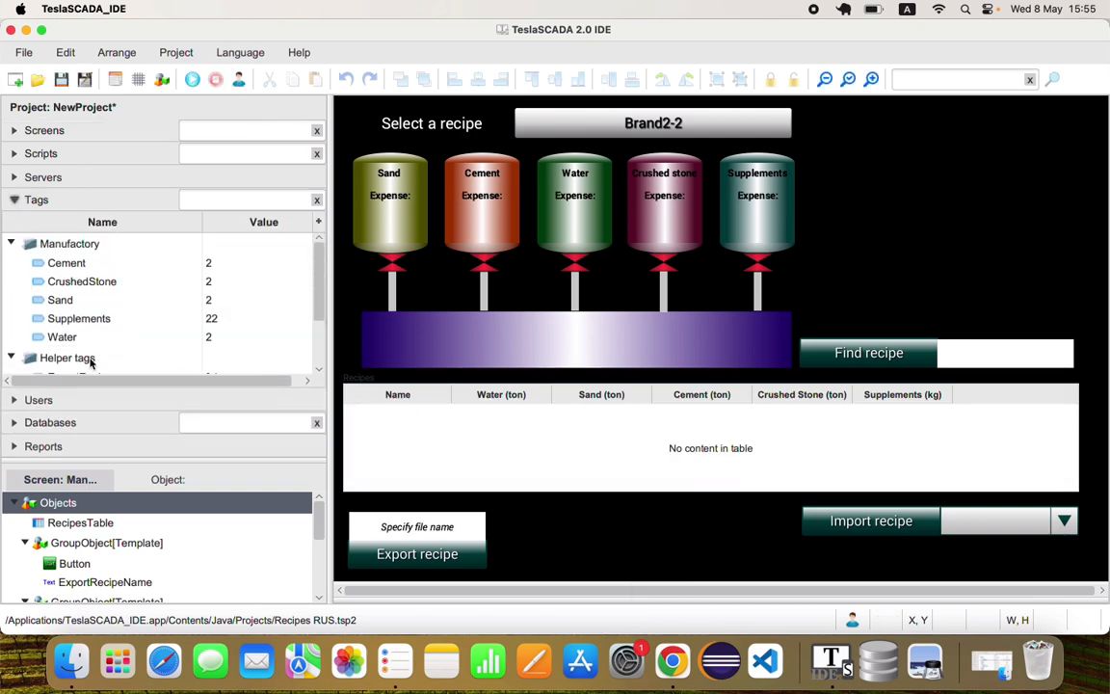
double_click(85, 358)
left_click(73, 352)
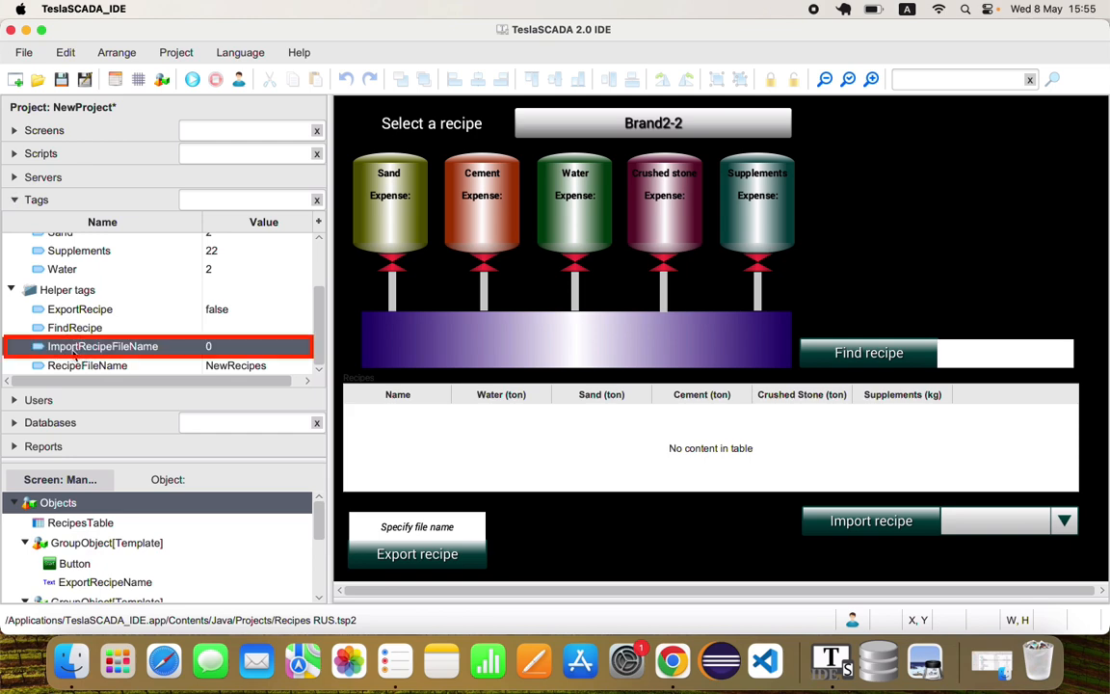
double_click(73, 352)
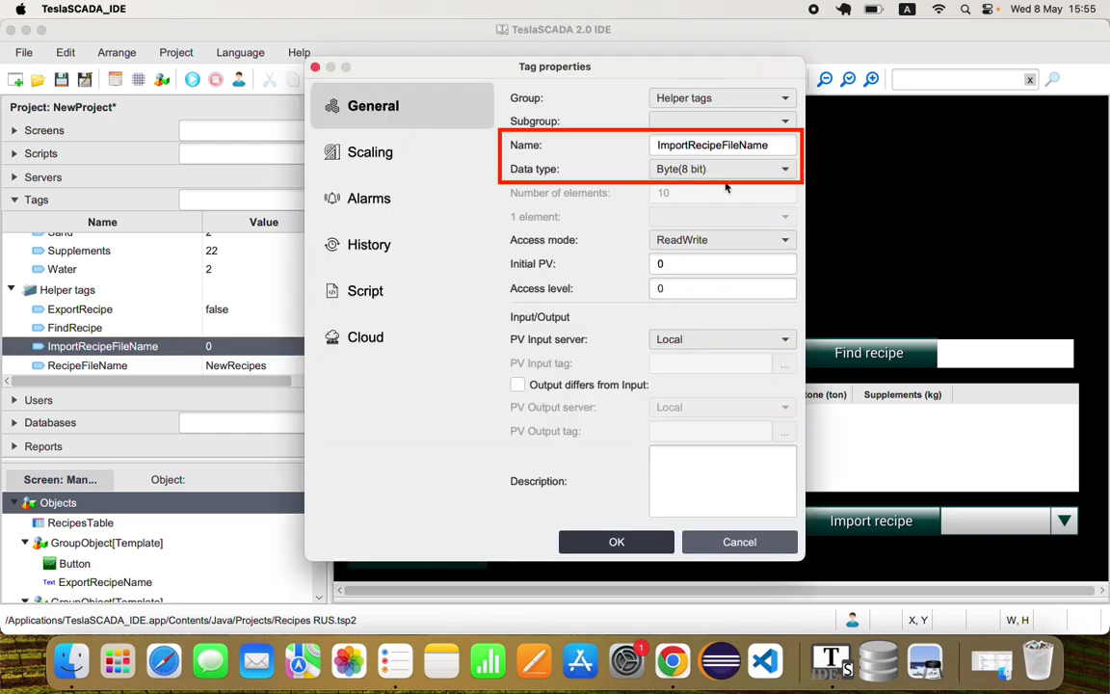
left_click(742, 541)
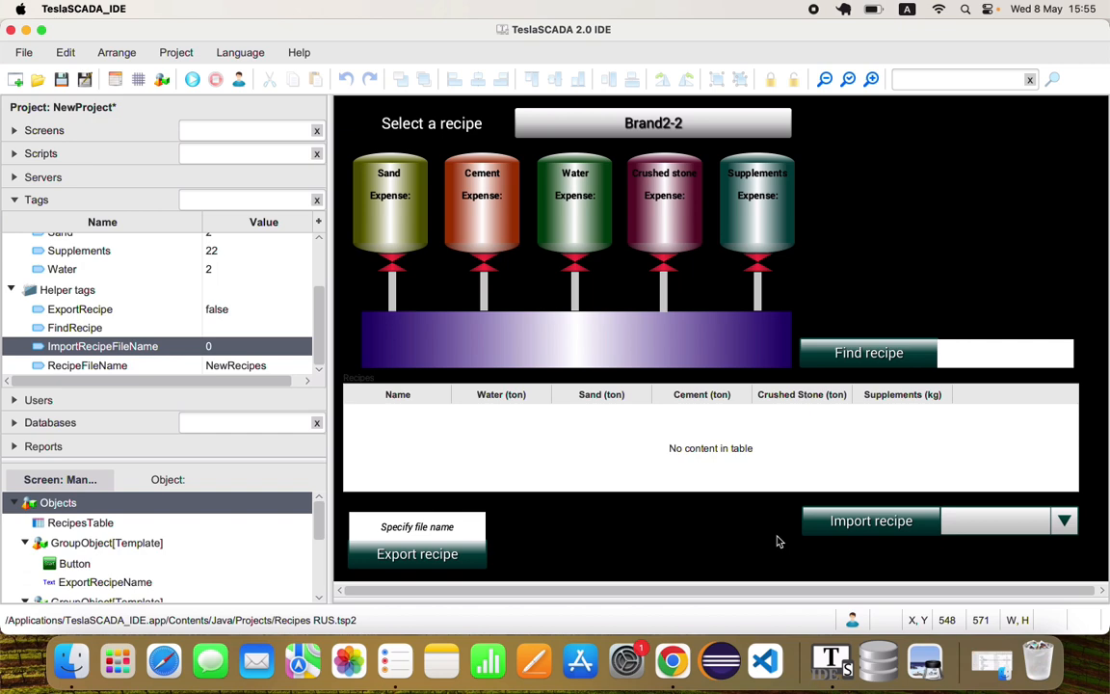
Inspect the Selector tag and range entries of the combo box in the Import recipe group, leaving its properties without saving
left_click(998, 524)
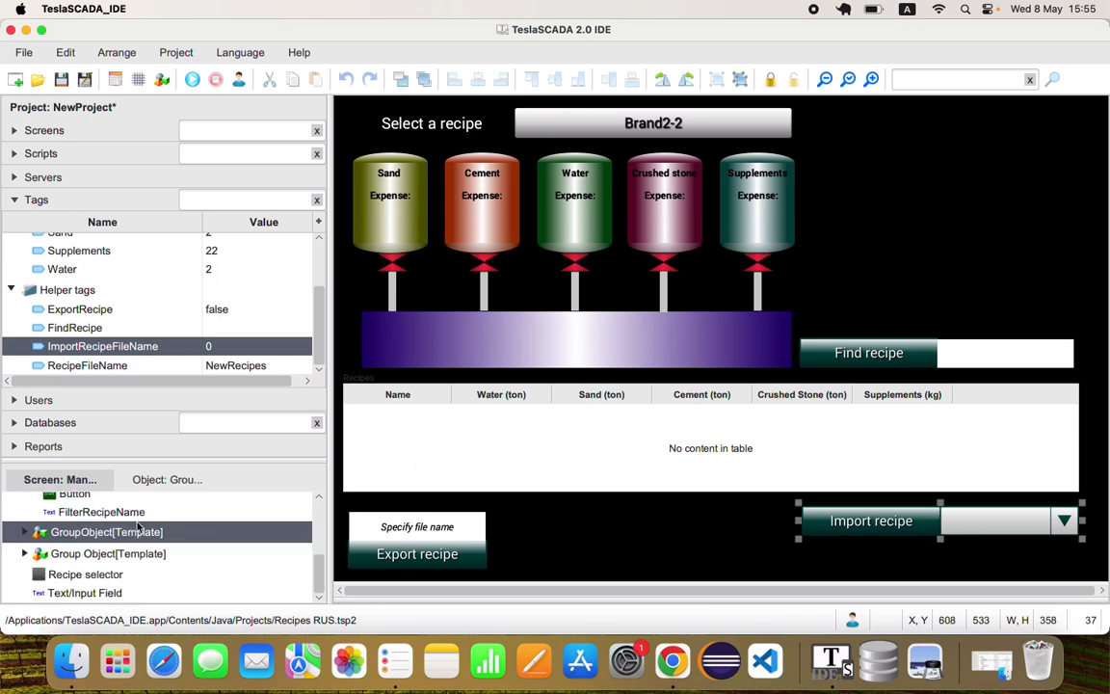
double_click(79, 545)
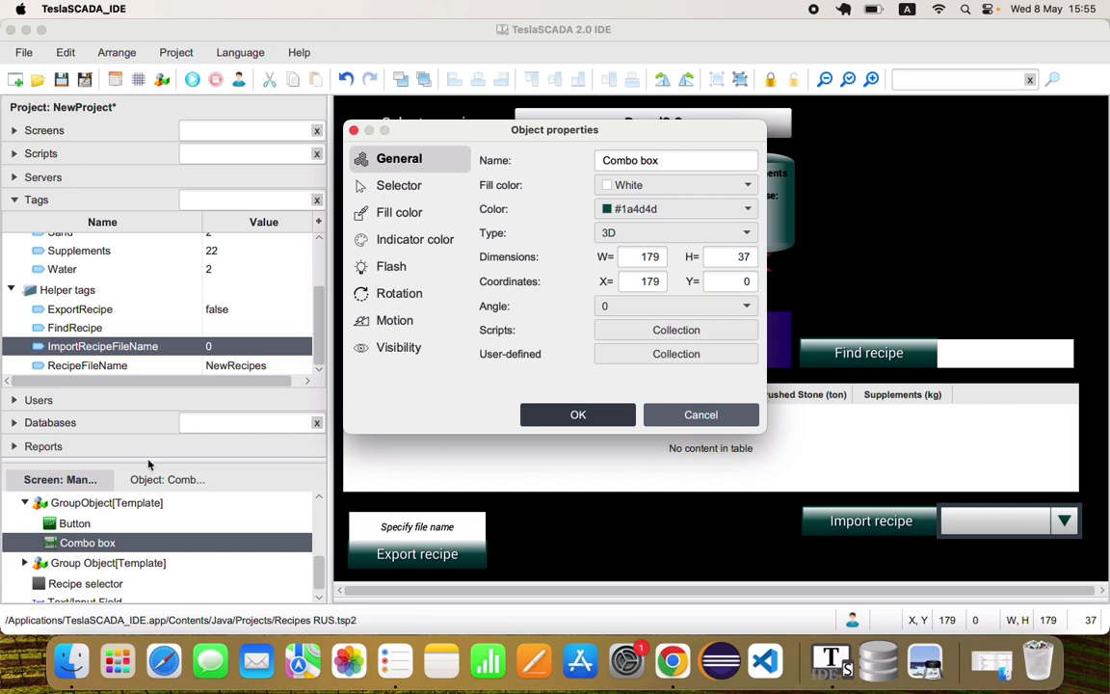
left_click(408, 187)
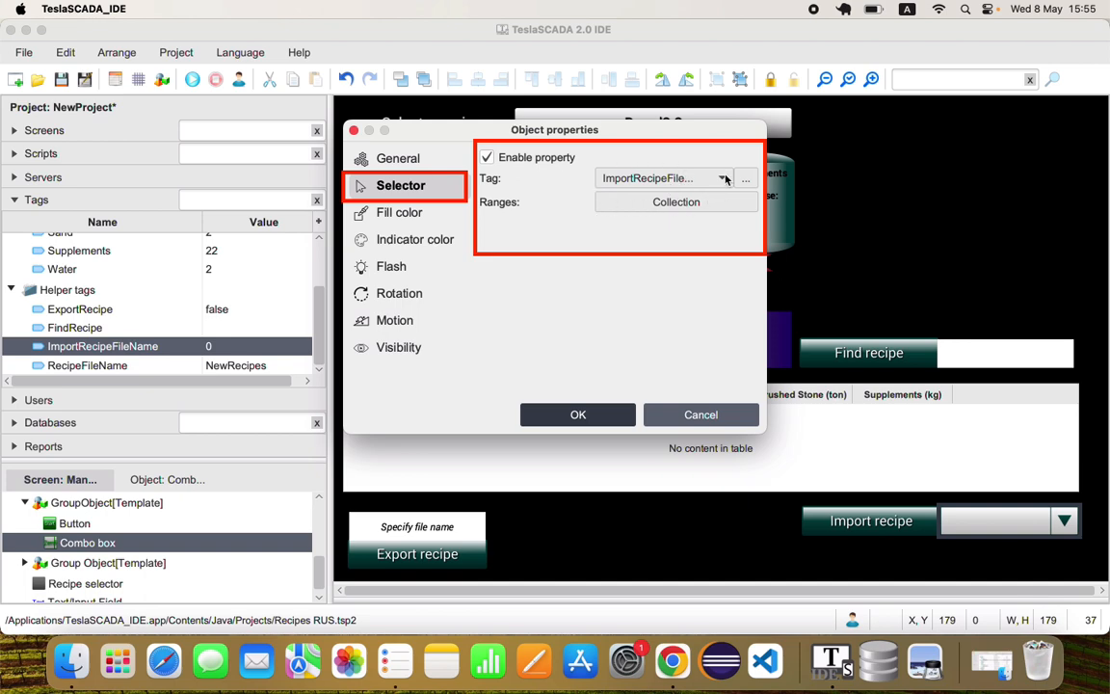
left_click(665, 202)
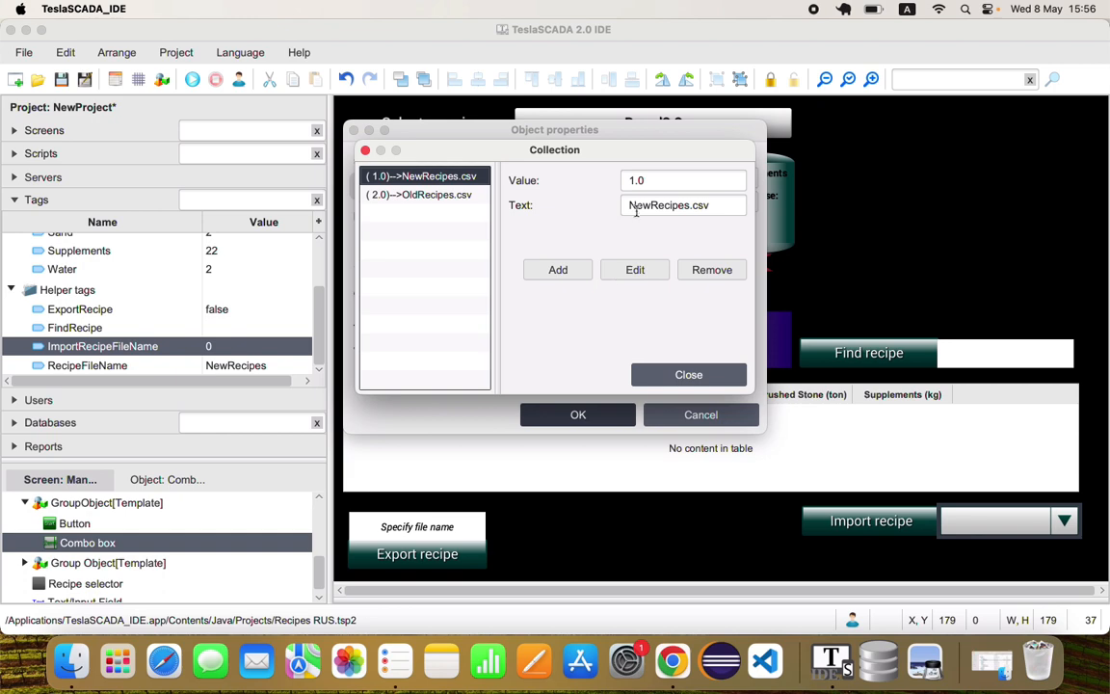
left_click_drag(629, 206, 724, 206)
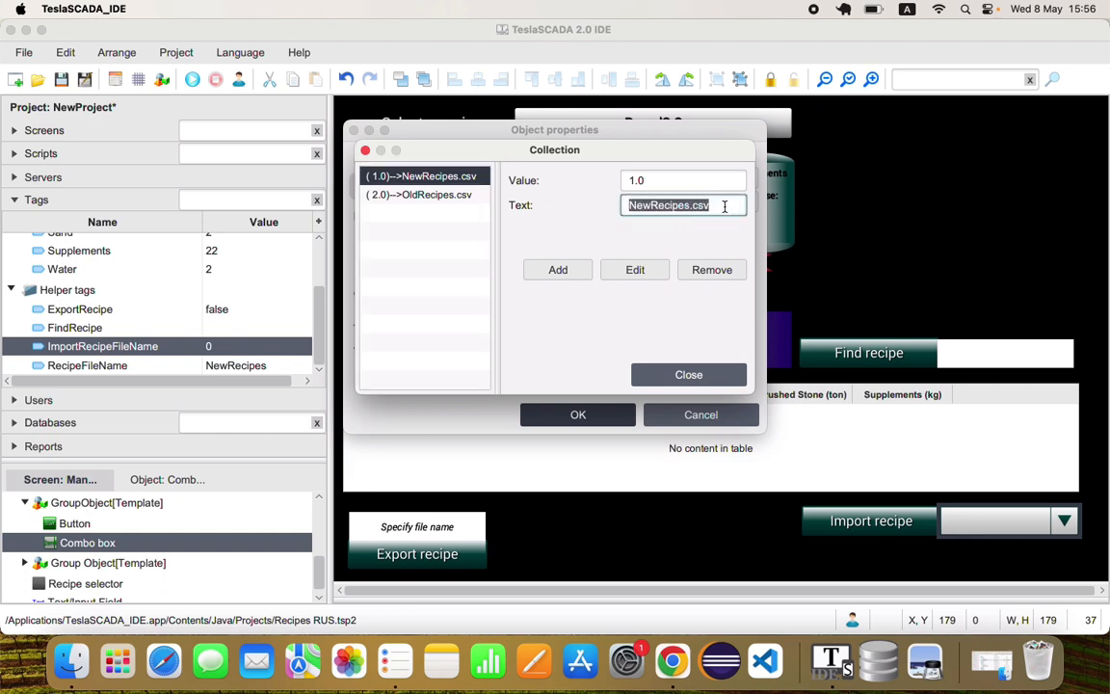
double_click(667, 180)
left_click(415, 196)
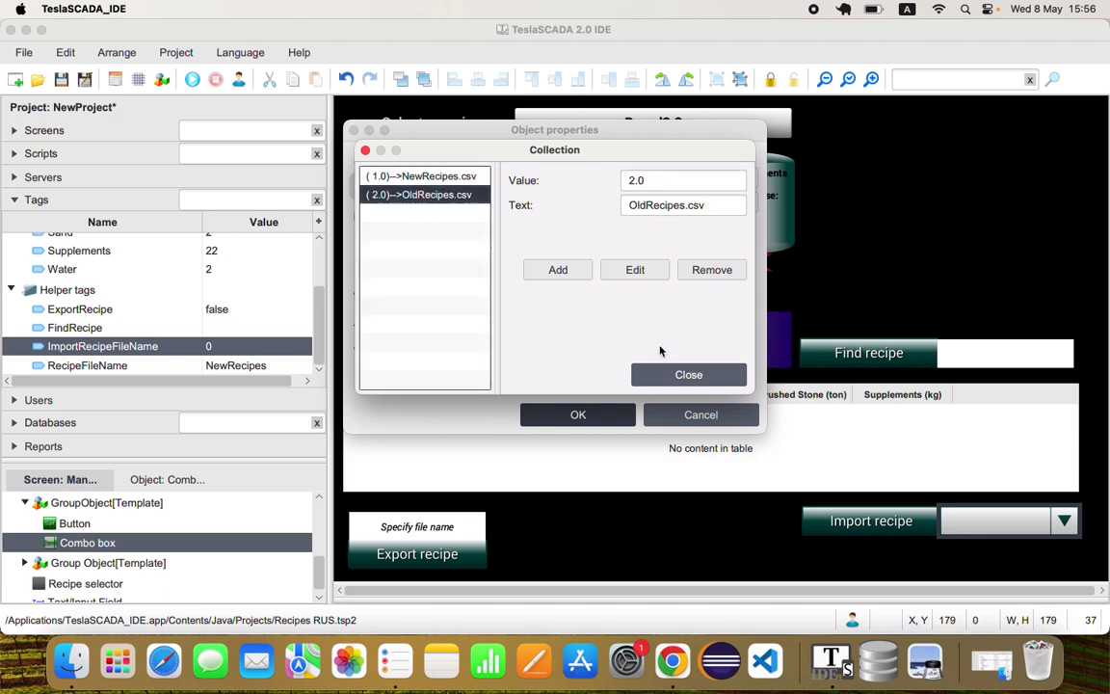
left_click(686, 376)
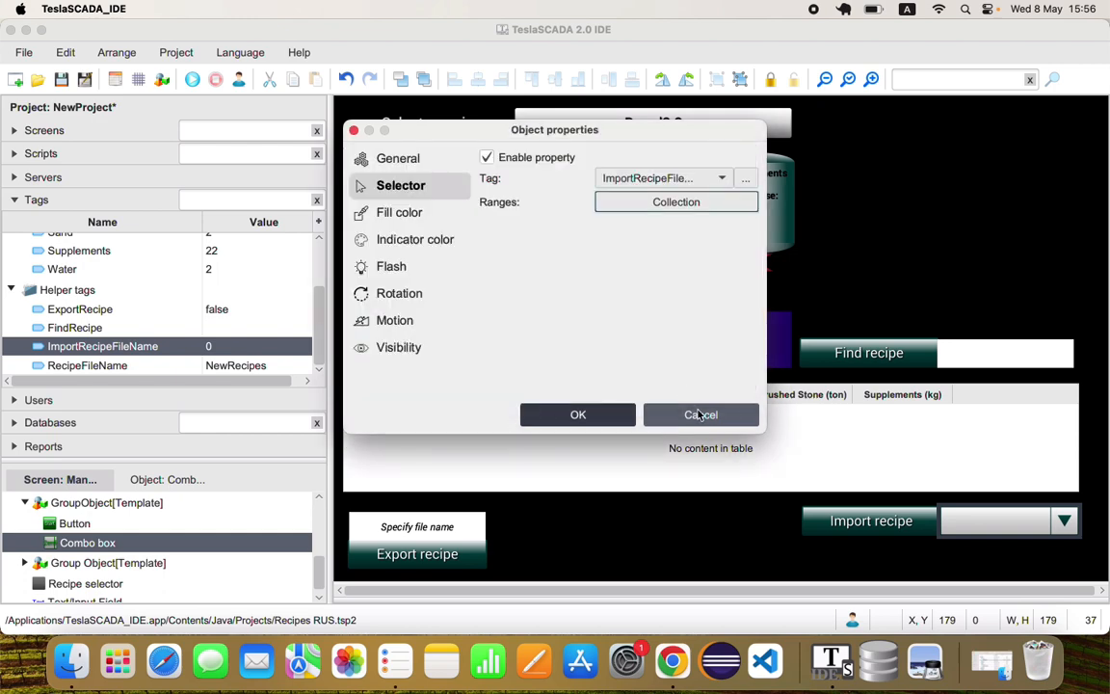
left_click(700, 415)
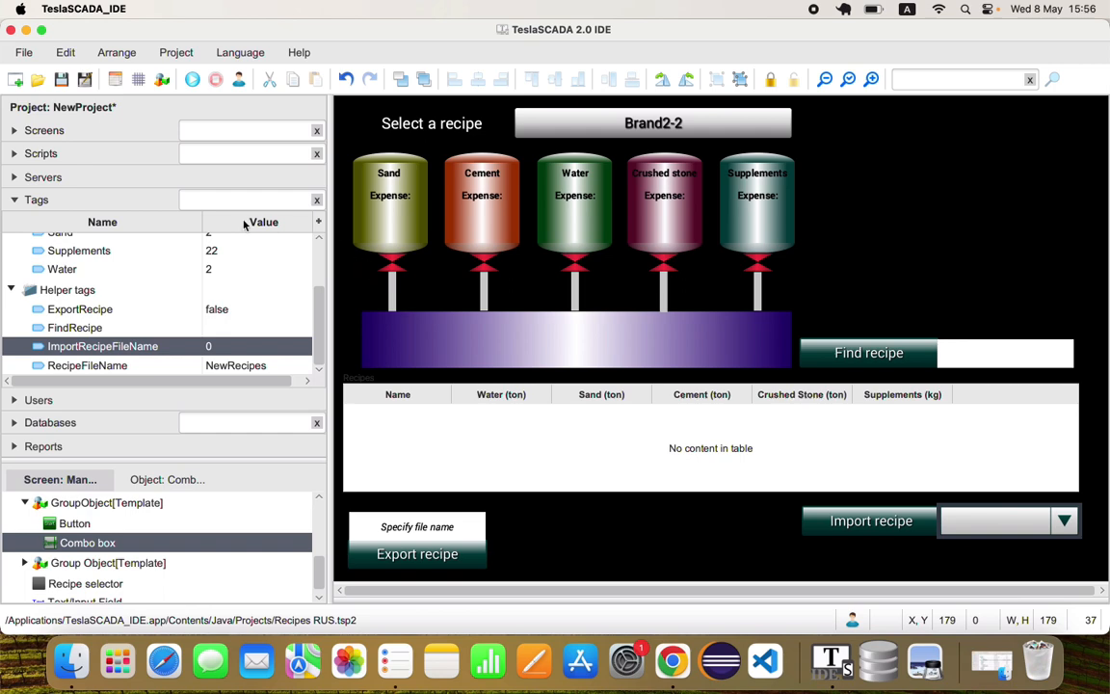
Open the ImportRecipes script and review its code
left_click(122, 162)
left_click(54, 233)
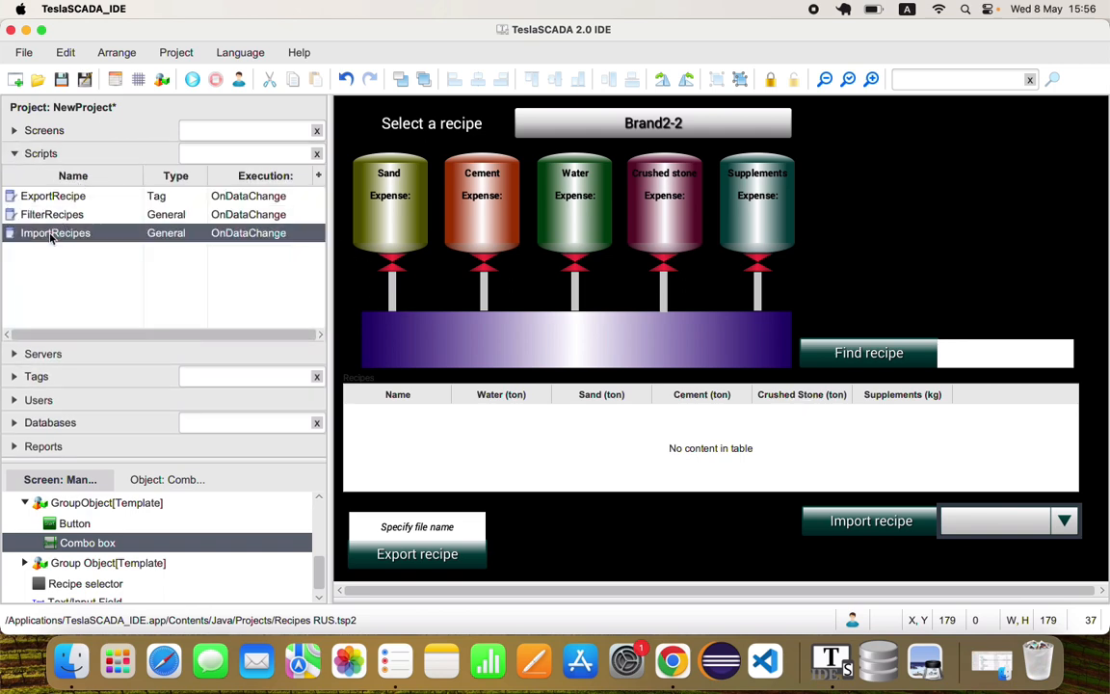
double_click(50, 235)
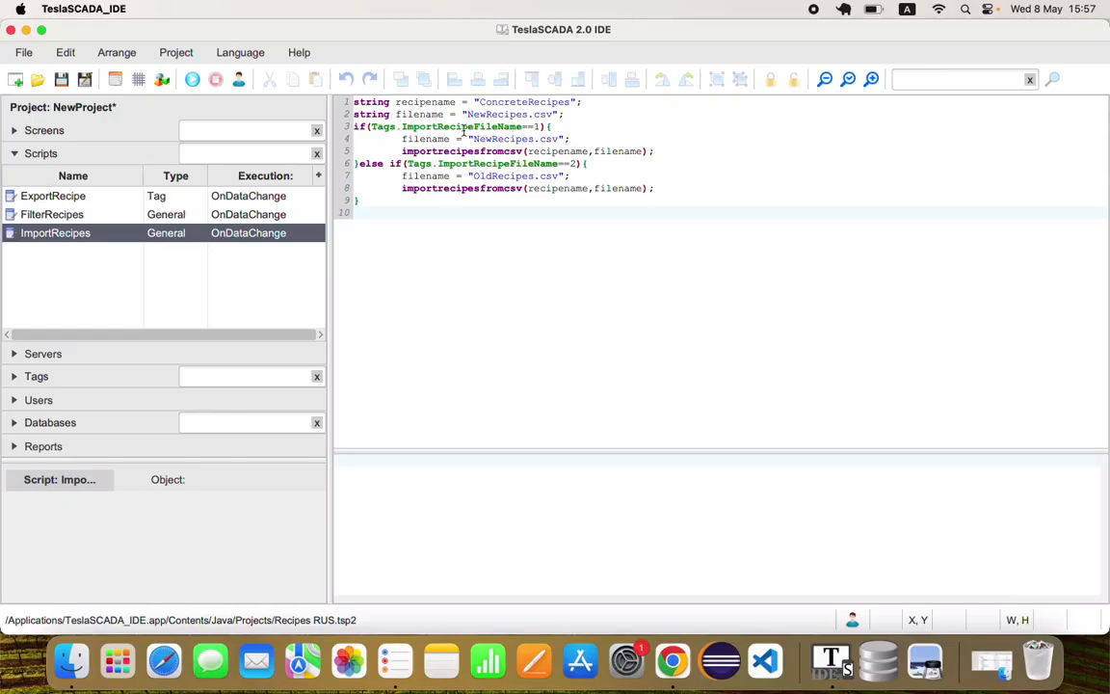
Reopen the Manufactory screen and start the simulation to test importing
left_click(45, 130)
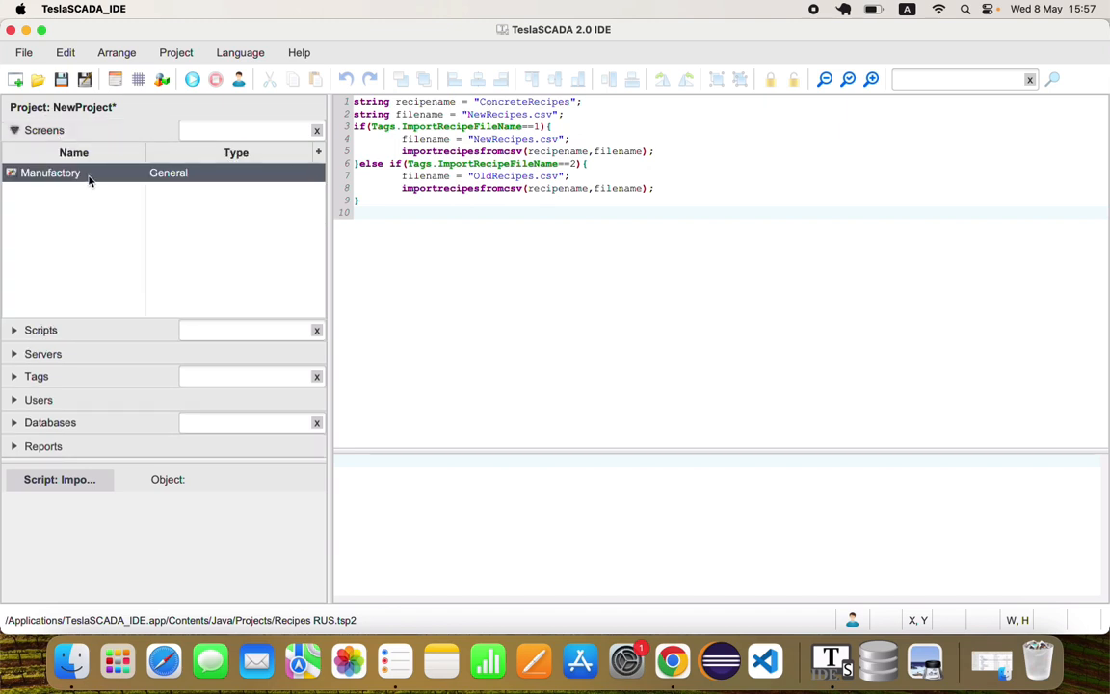
double_click(87, 176)
left_click(174, 79)
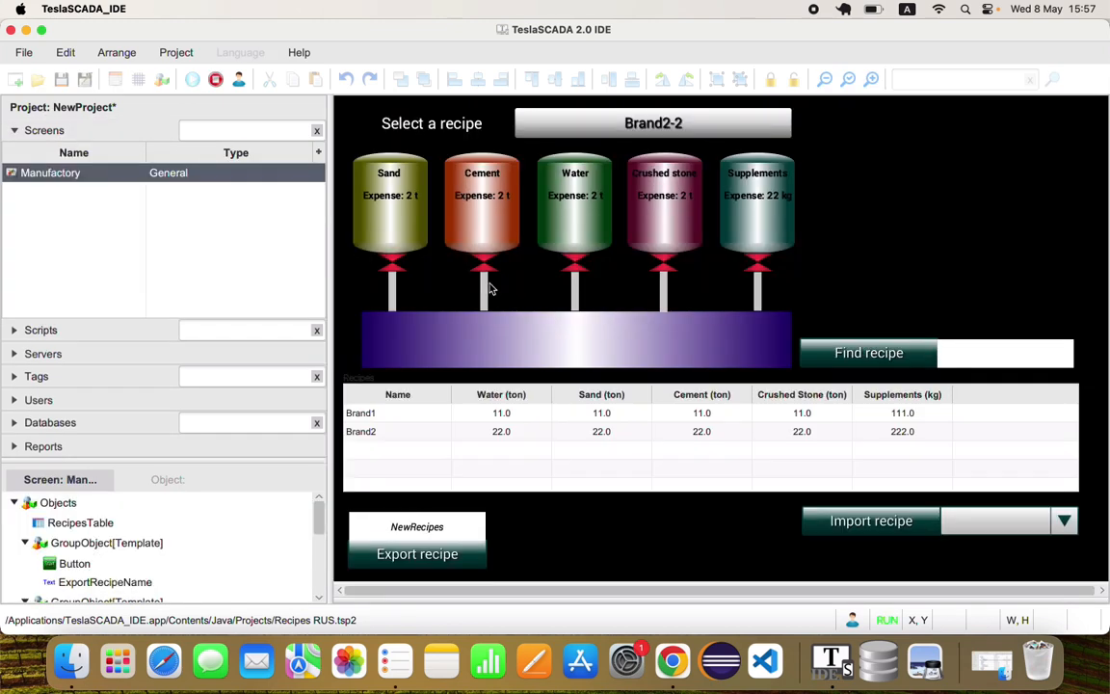
Import the recipes from OldRecipes.csv, followed by those from NewRecipes.csv
left_click(1063, 520)
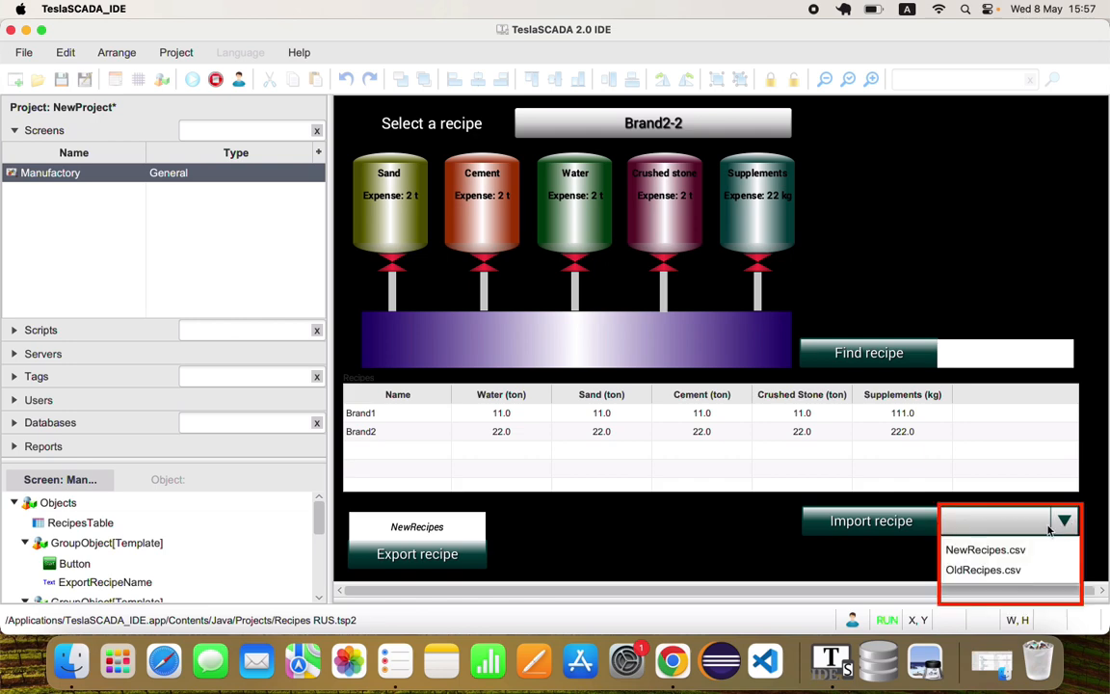
left_click(983, 569)
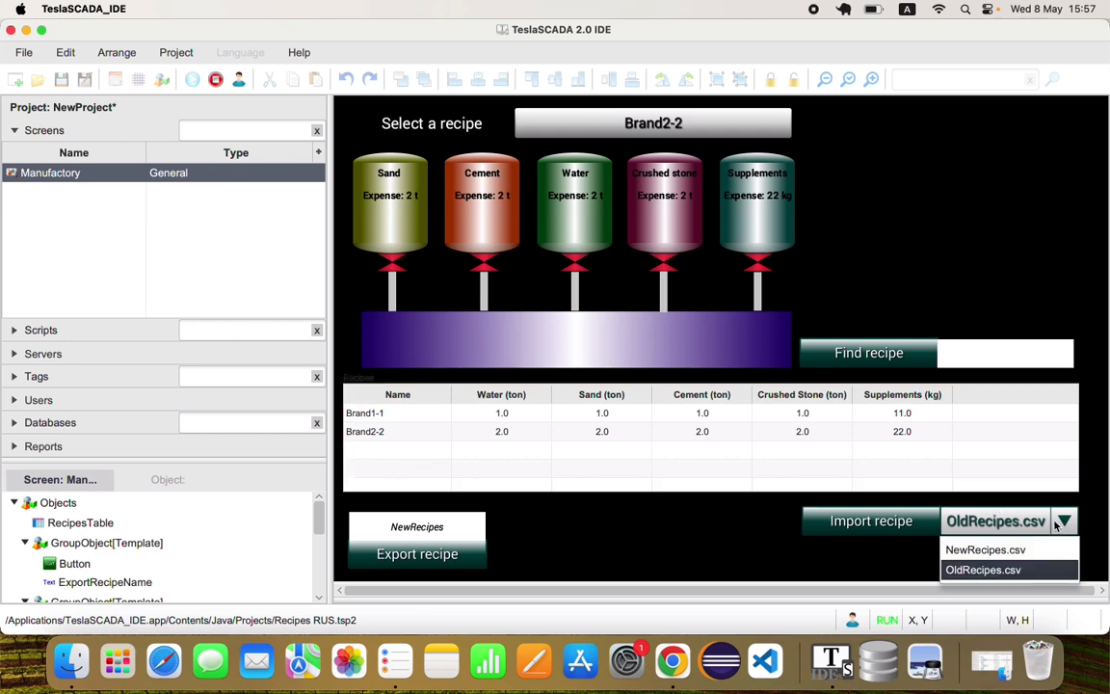
left_click(862, 528)
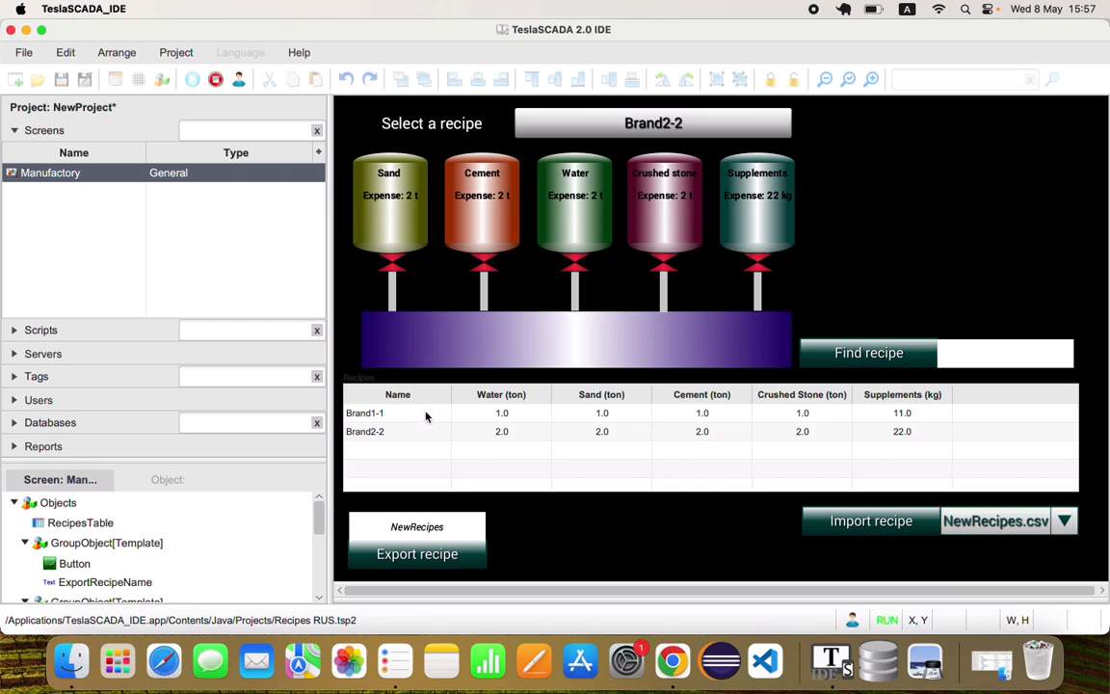